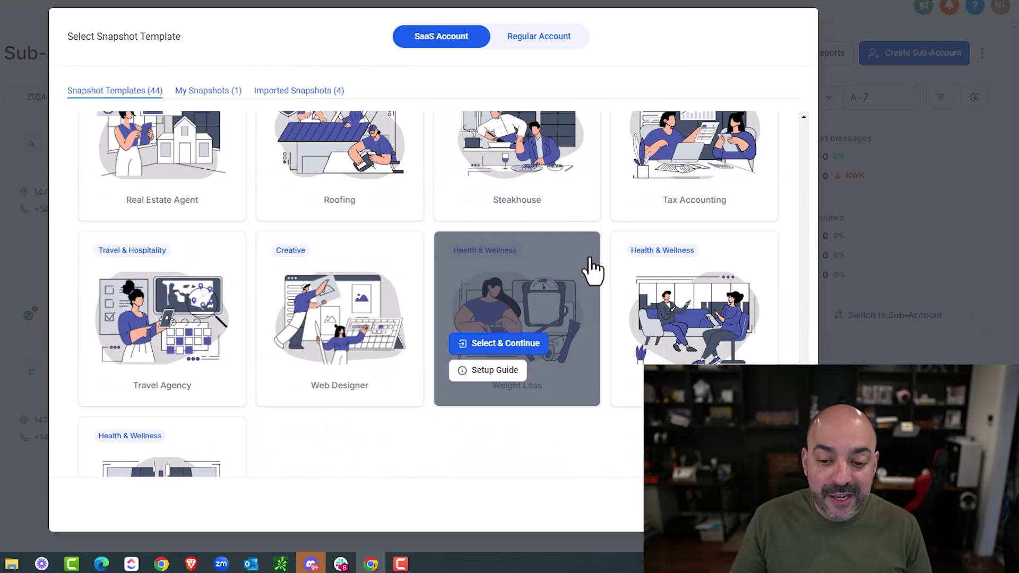
- Start the new sub-account from the Blank Snapshot template
{"action": "scroll", "coordinate": [592, 270], "scroll_direction": "down", "scroll_amount": 2}
{"action": "scroll", "coordinate": [592, 273], "scroll_direction": "up", "scroll_amount": 5}
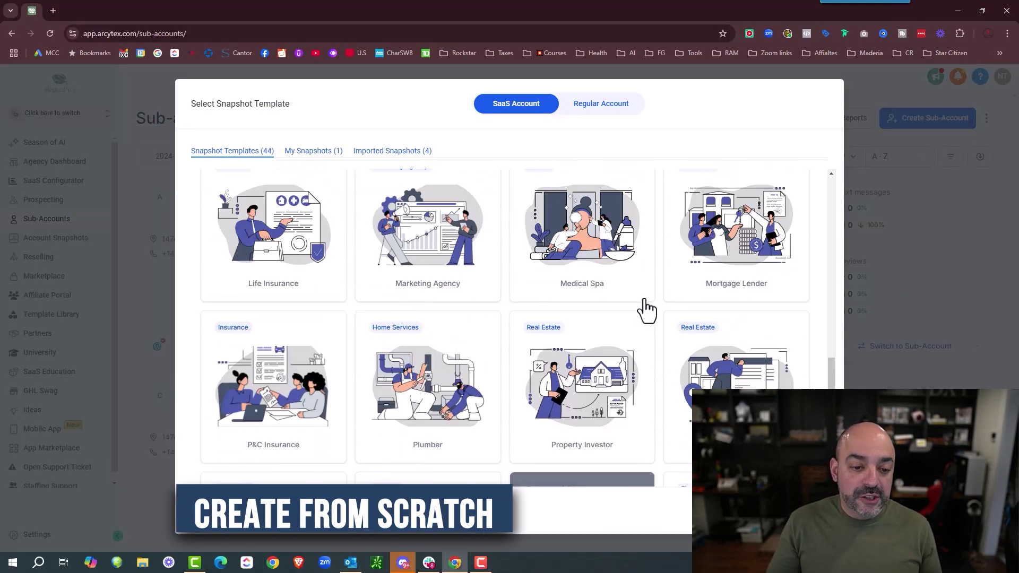
{"action": "scroll", "coordinate": [647, 308], "scroll_direction": "up", "scroll_amount": 4}
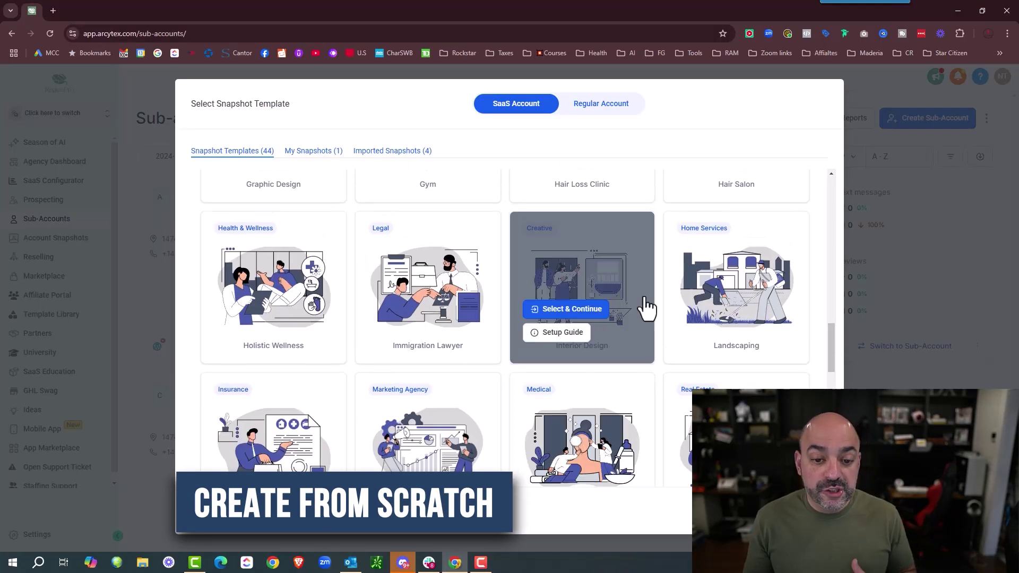
{"action": "scroll", "coordinate": [646, 305], "scroll_direction": "up", "scroll_amount": 3}
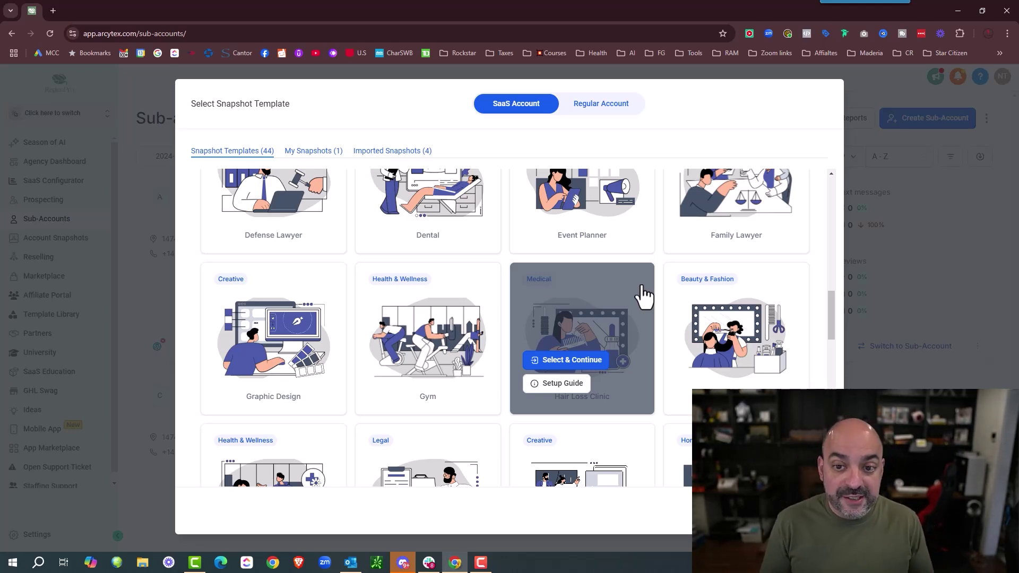
{"action": "scroll", "coordinate": [637, 361], "scroll_direction": "up", "scroll_amount": 10}
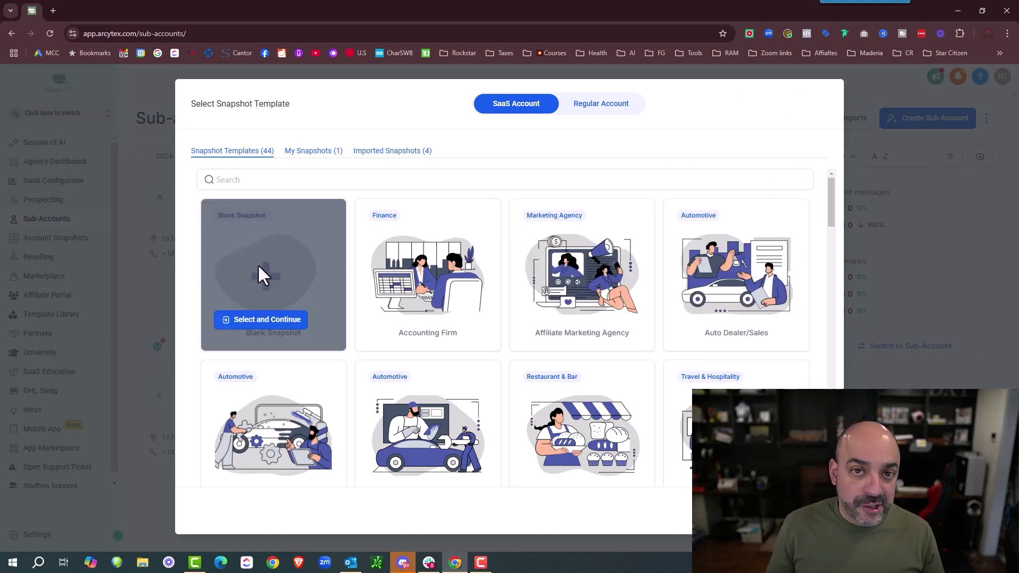
{"action": "left_click", "coordinate": [264, 319]}
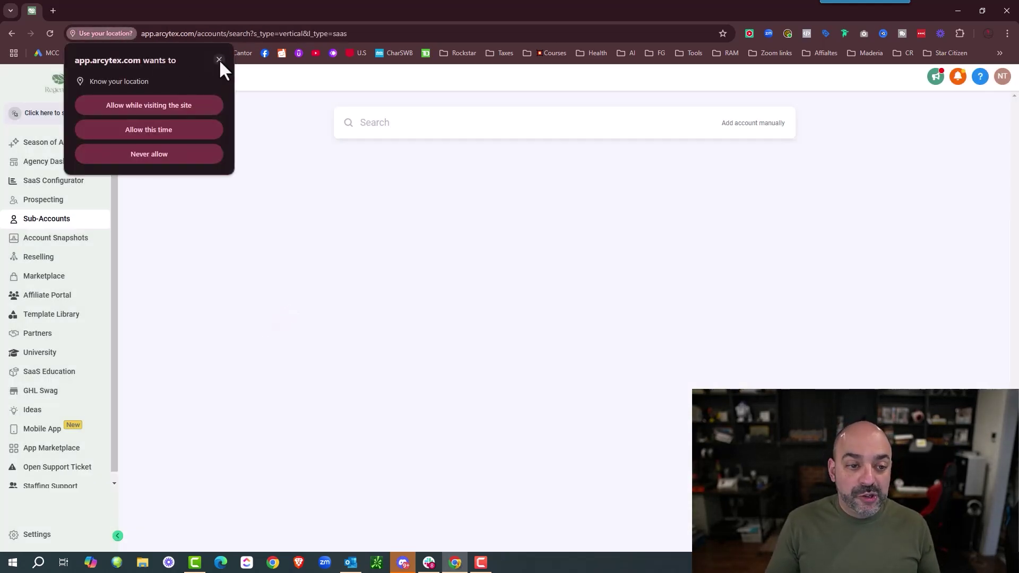
- Choose to add the account manually and enter the contact's first and last name
{"action": "left_click", "coordinate": [178, 158]}
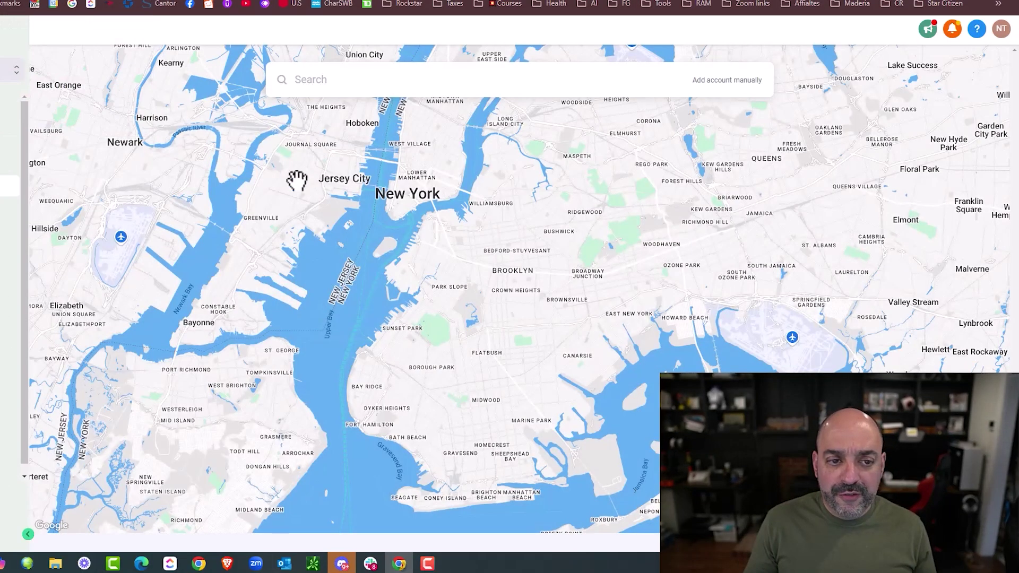
{"action": "left_click", "coordinate": [737, 82]}
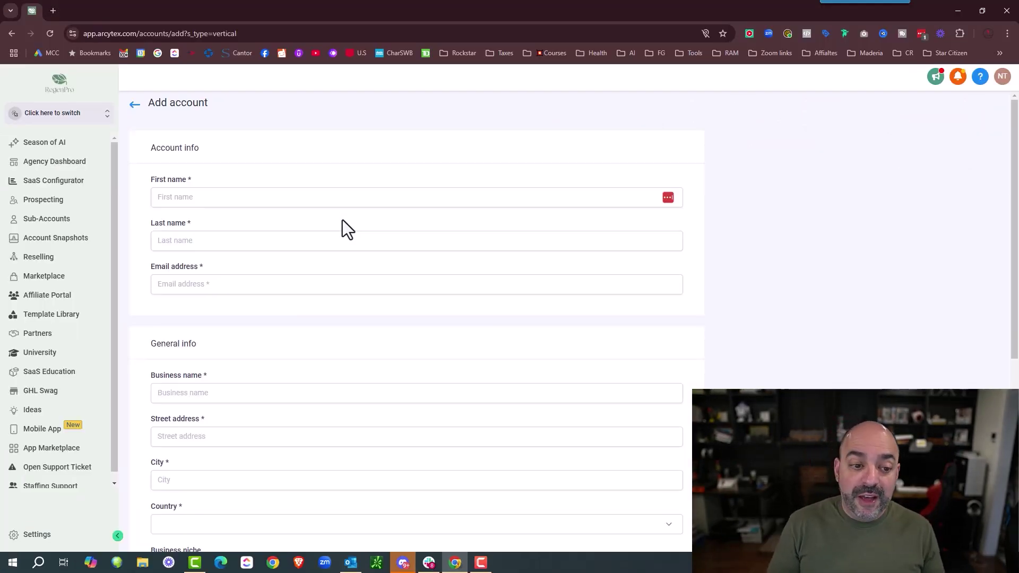
{"action": "left_click", "coordinate": [281, 196]}
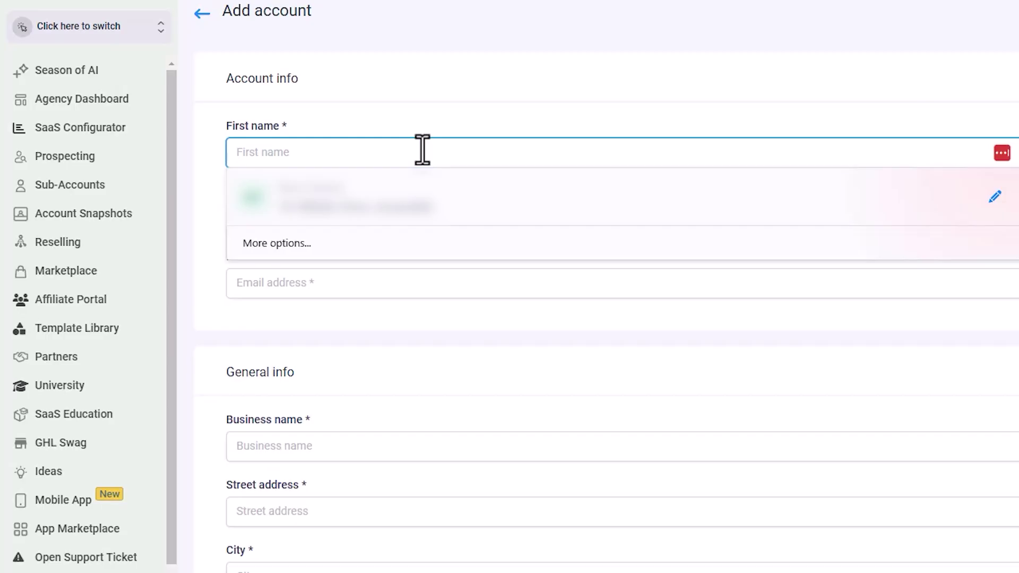
{"action": "key", "text": "Tab"}
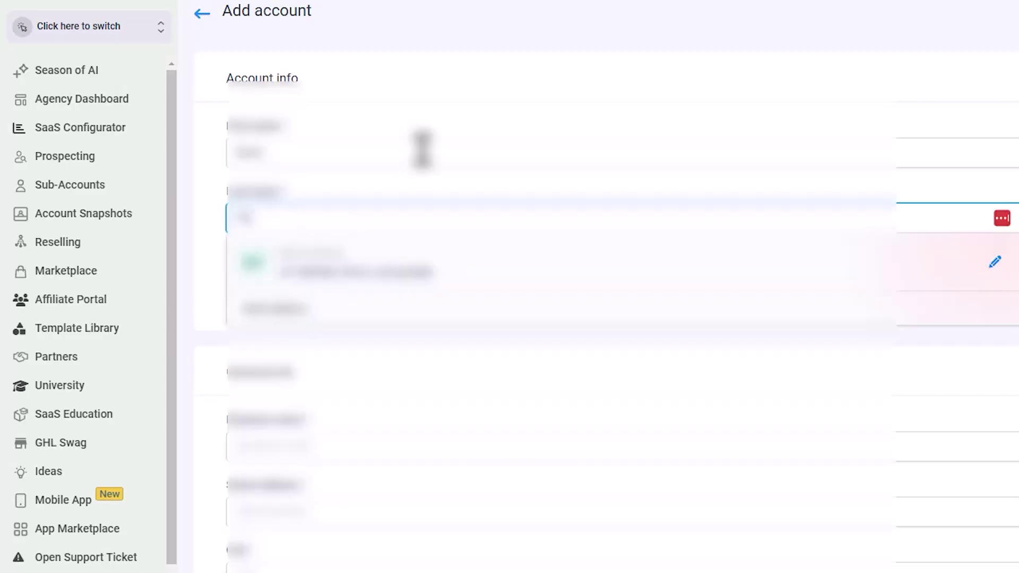
- Fill in the contact's e-mail address and the business name
{"action": "left_click", "coordinate": [307, 285]}
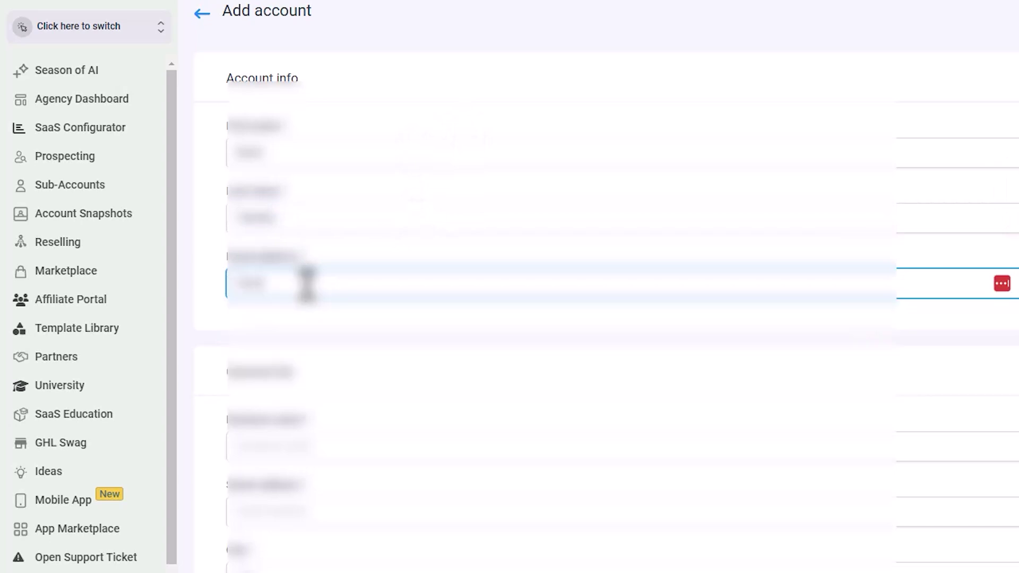
{"action": "left_click", "coordinate": [314, 447]}
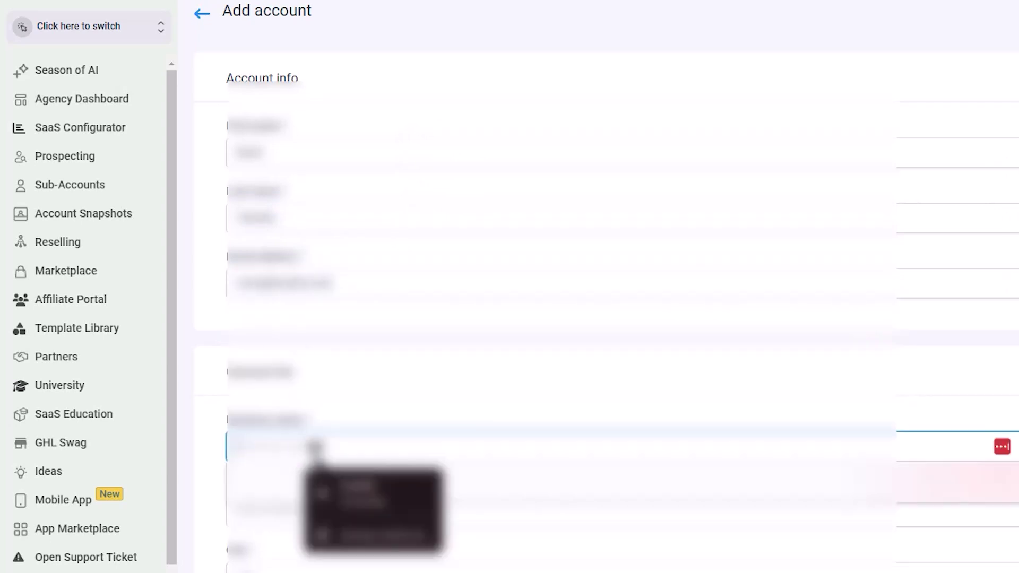
{"action": "type", "text": "Tees Tech"}
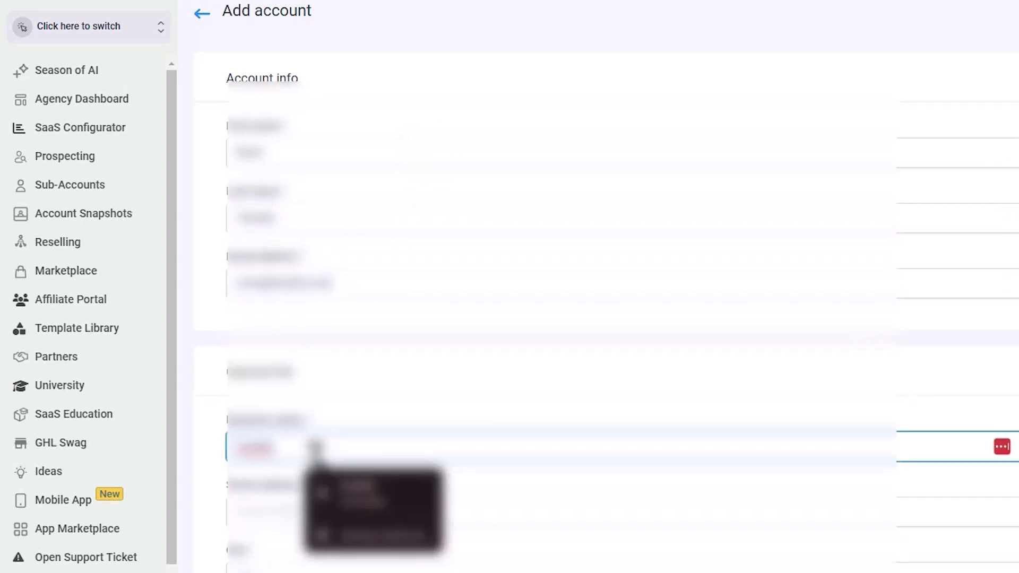
{"action": "key", "text": "BackSpace"}
{"action": "key", "text": "BackSpace"}
{"action": "key", "text": "BackSpace"}
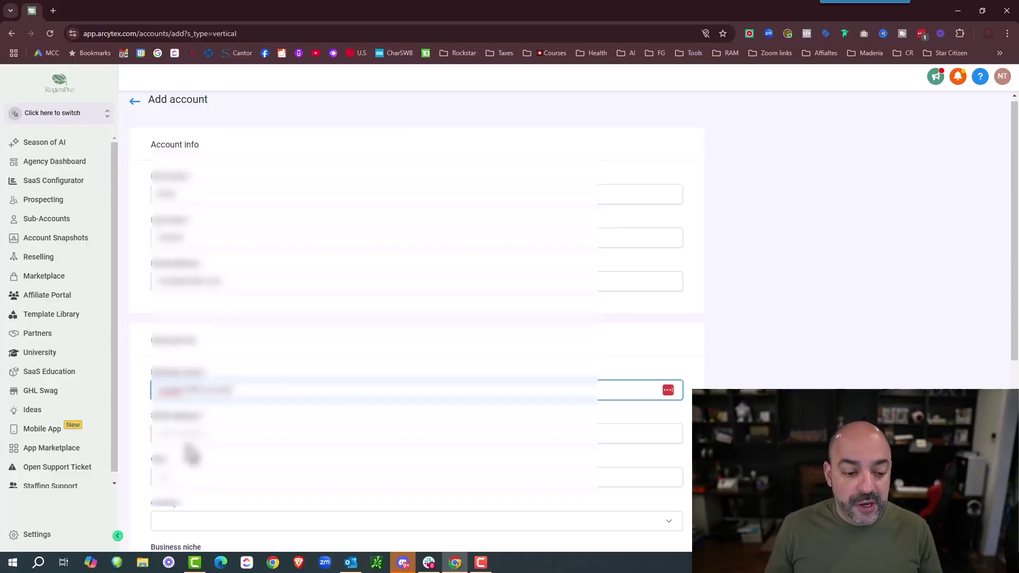
{"action": "scroll", "coordinate": [99, 378], "scroll_direction": "down", "scroll_amount": 2}
- Enter the account's street address and city
{"action": "left_click", "coordinate": [84, 420]}
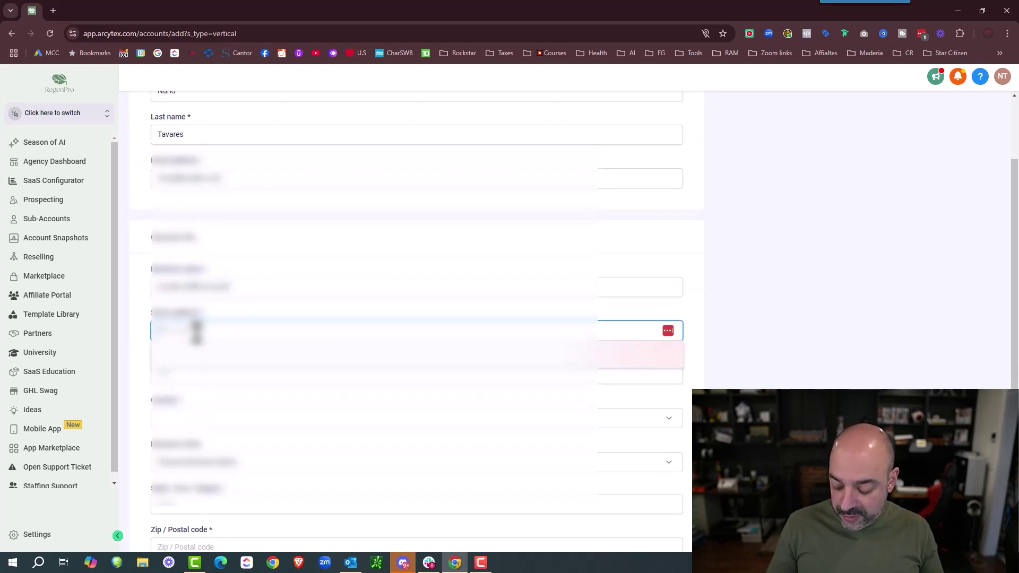
{"action": "type", "text": "123 Main"}
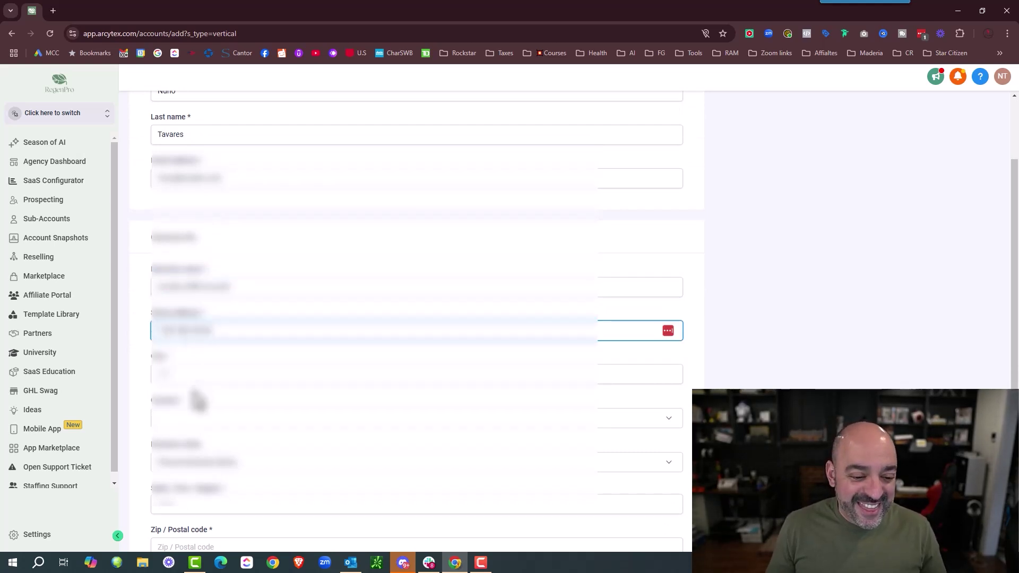
{"action": "left_click", "coordinate": [210, 375]}
{"action": "type", "text": "Anytown"}
{"action": "scroll", "coordinate": [223, 297], "scroll_direction": "down", "scroll_amount": 3}
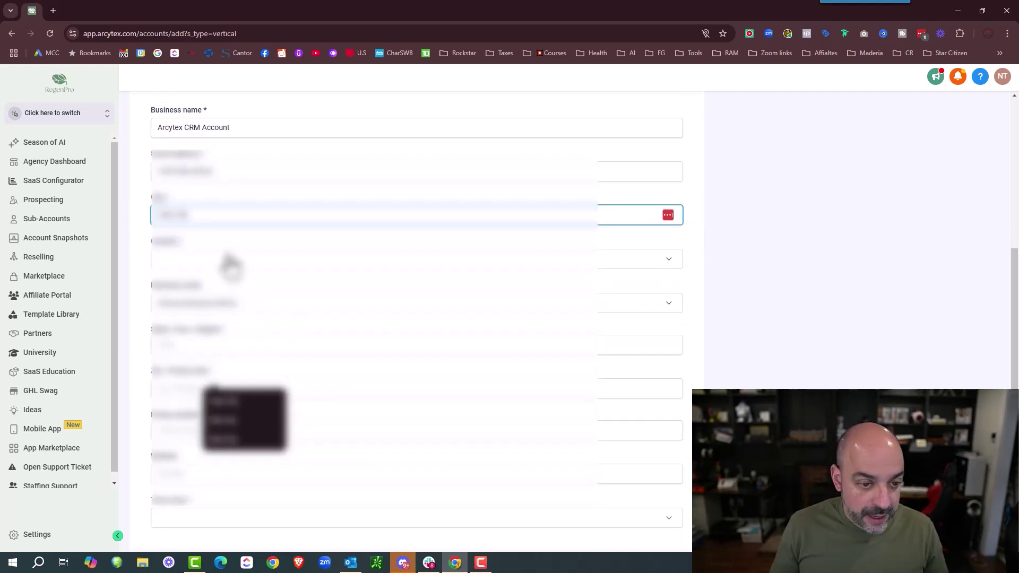
- Choose the account's country and business niche from their lists
{"action": "left_click", "coordinate": [227, 262]}
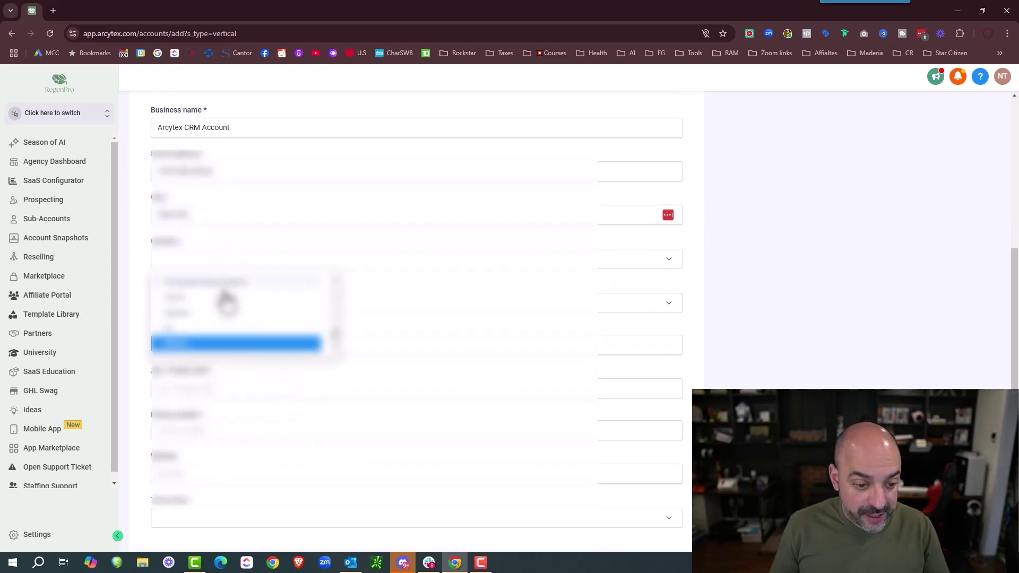
{"action": "left_click", "coordinate": [219, 341]}
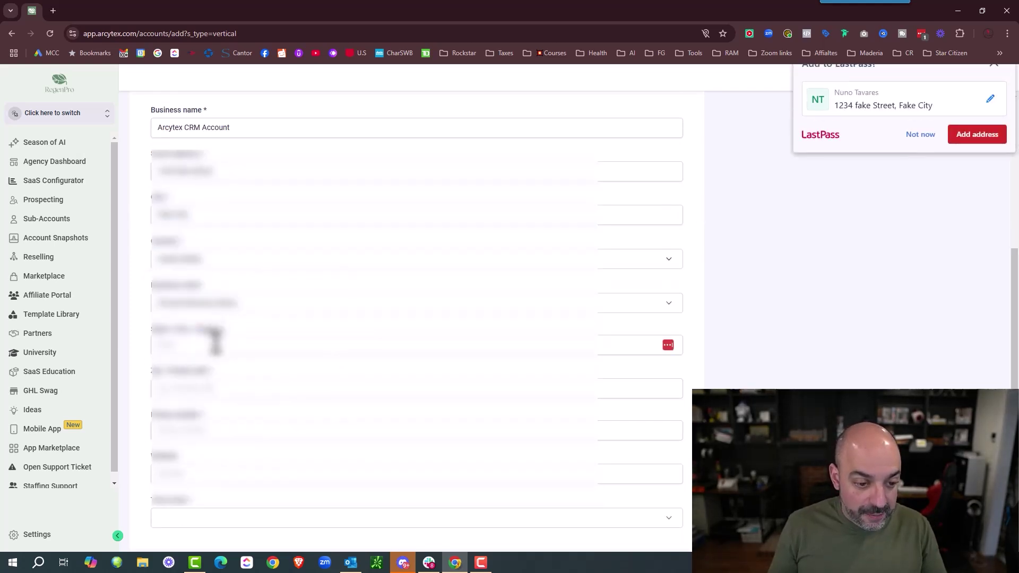
{"action": "left_click", "coordinate": [236, 305]}
{"action": "left_click", "coordinate": [244, 321]}
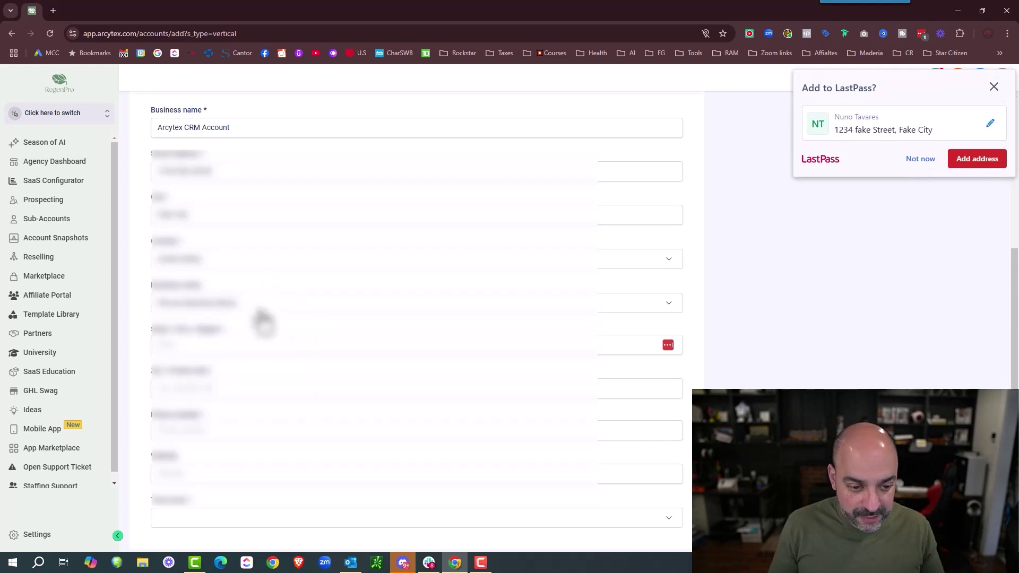
{"action": "scroll", "coordinate": [260, 319], "scroll_direction": "down", "scroll_amount": 1}
- Select the account's state and enter its zip code
{"action": "left_click", "coordinate": [214, 291]}
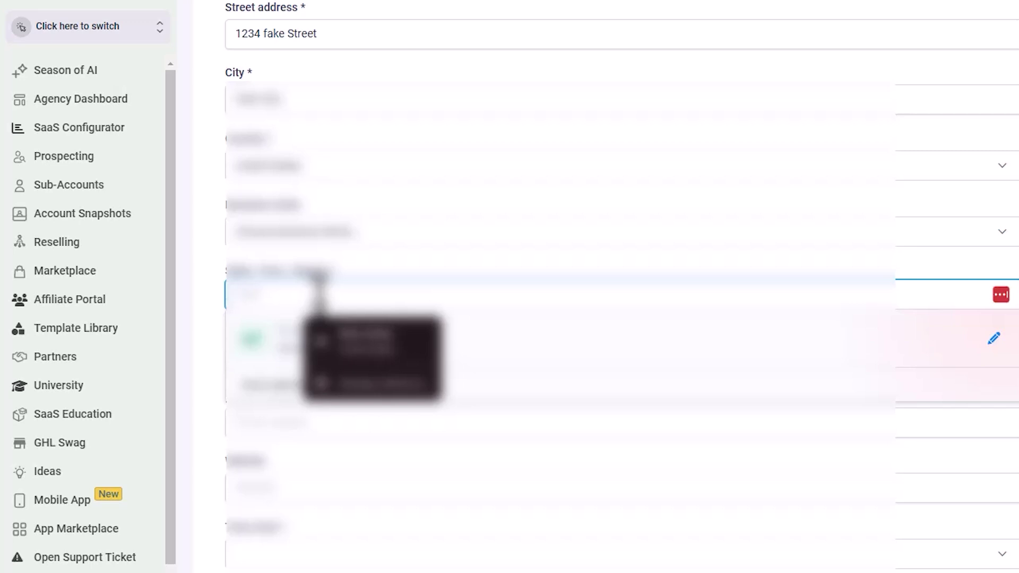
{"action": "type", "text": "Fake"}
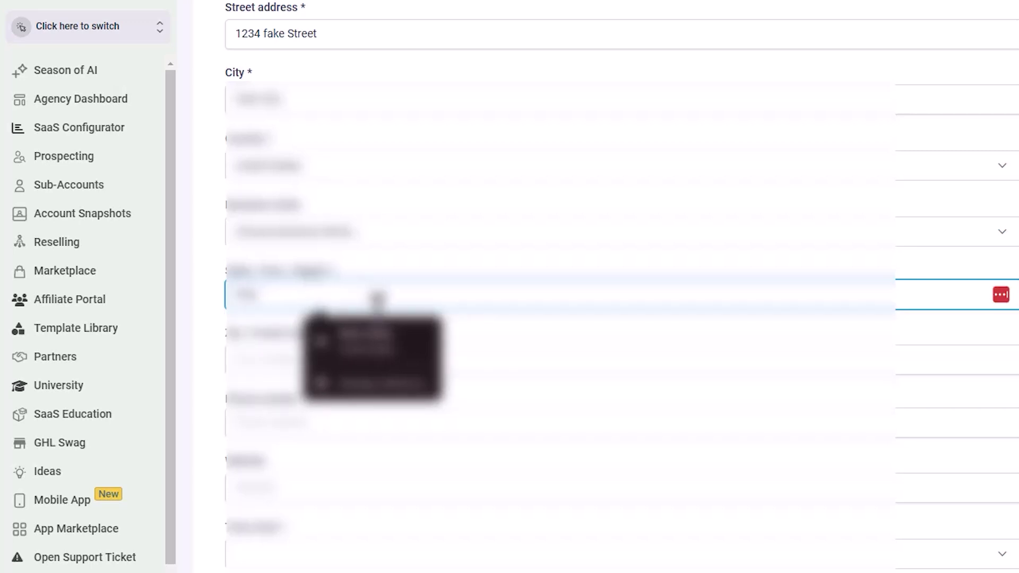
{"action": "left_click", "coordinate": [369, 354]}
{"action": "left_click", "coordinate": [355, 362]}
{"action": "left_click", "coordinate": [357, 302]}
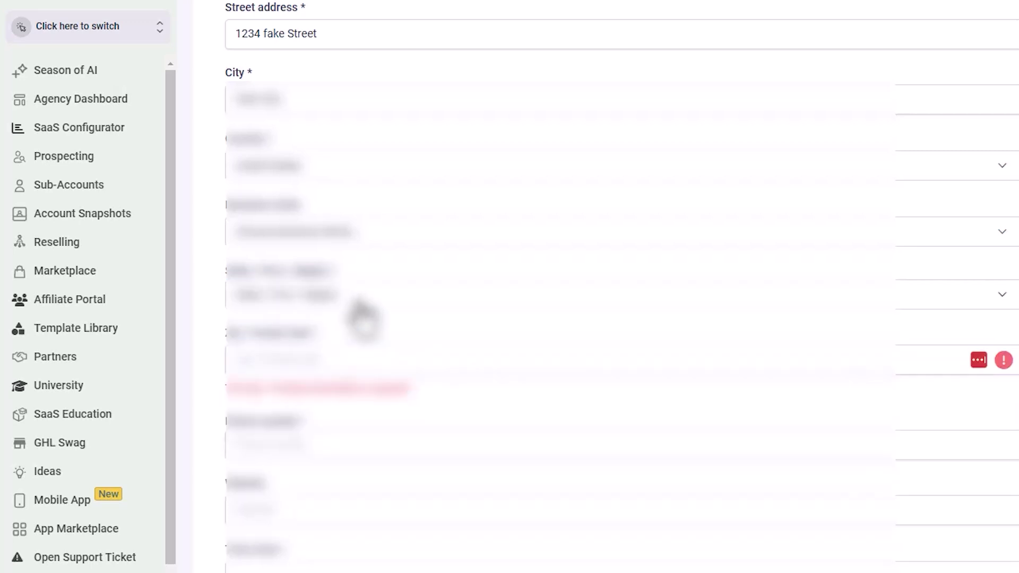
{"action": "left_click", "coordinate": [214, 473]}
{"action": "left_click", "coordinate": [298, 361]}
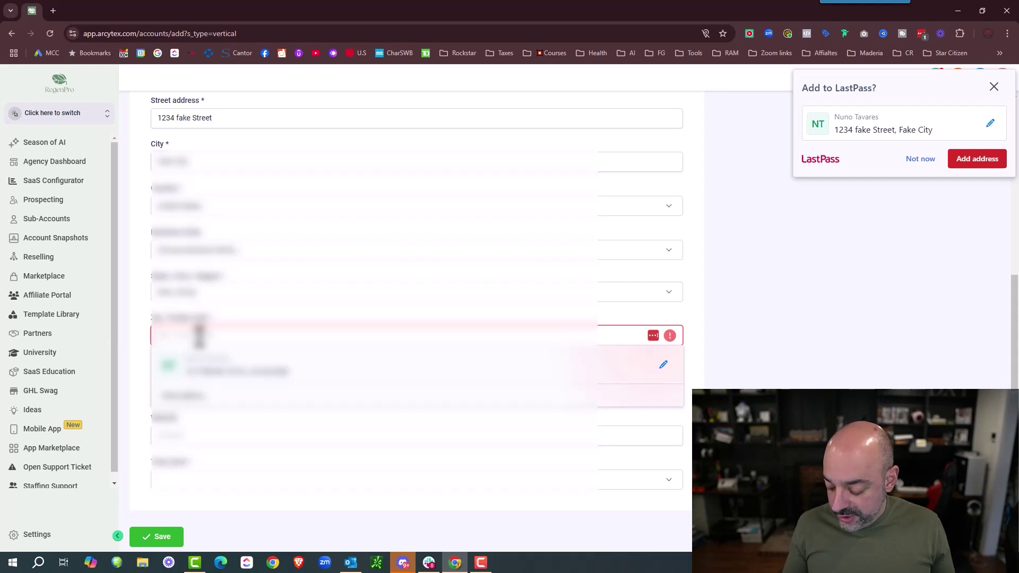
{"action": "type", "text": "12345"}
- Enter the phone number and pick the account's time zone
{"action": "left_click", "coordinate": [247, 386]}
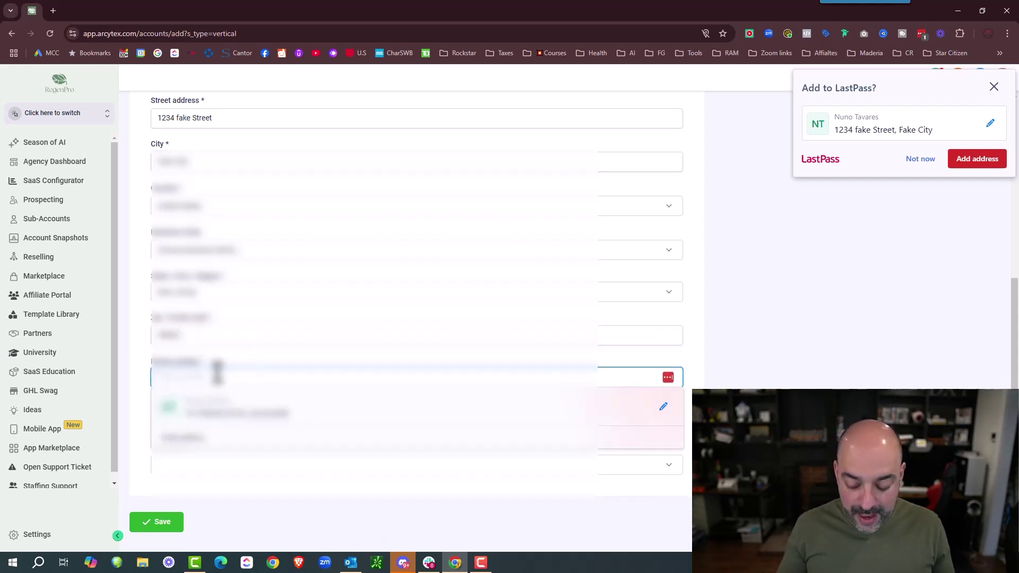
{"action": "type", "text": "123"}
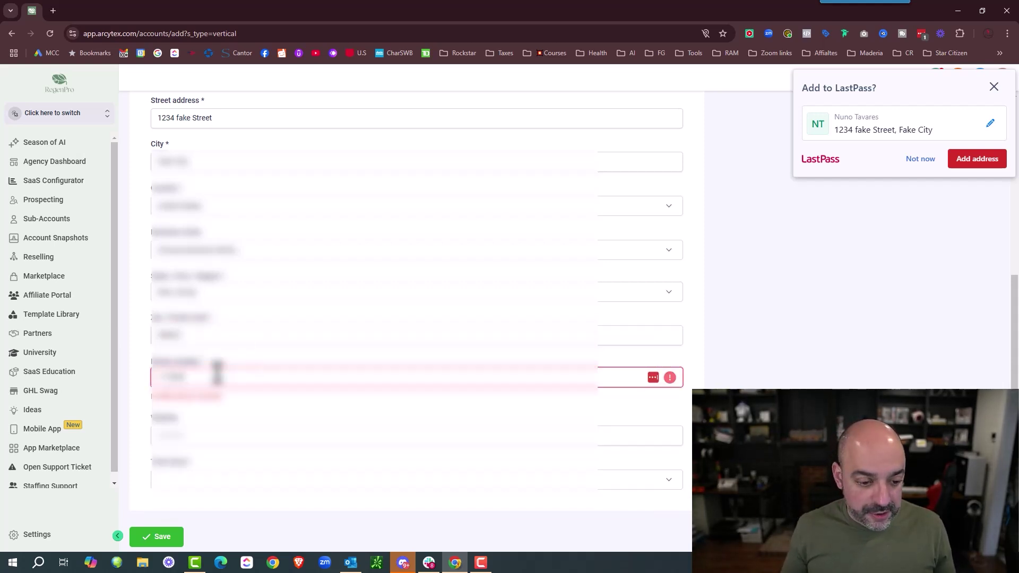
{"action": "type", "text": "678910"}
{"action": "scroll", "coordinate": [240, 330], "scroll_direction": "down", "scroll_amount": 1}
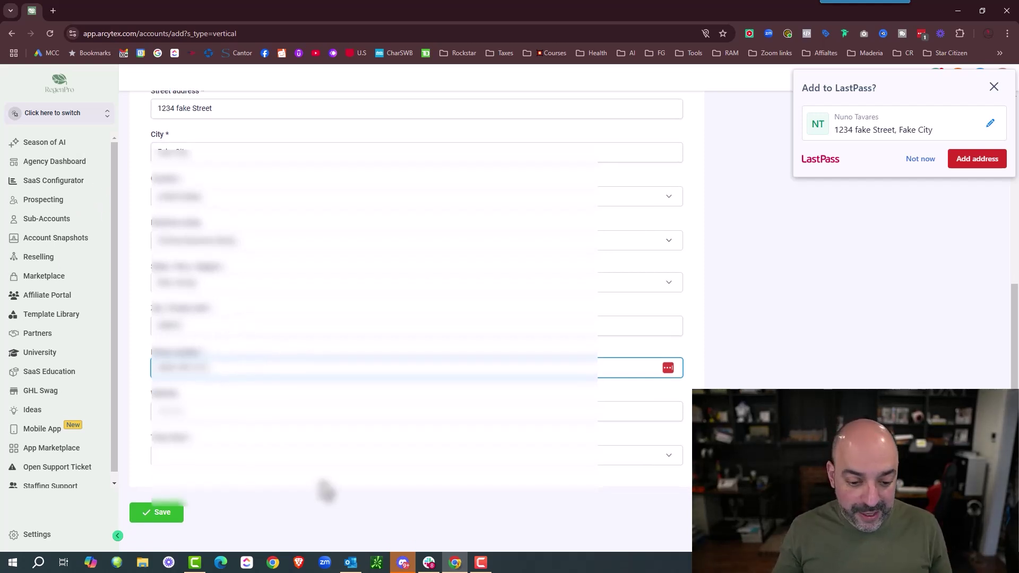
{"action": "left_click", "coordinate": [343, 451]}
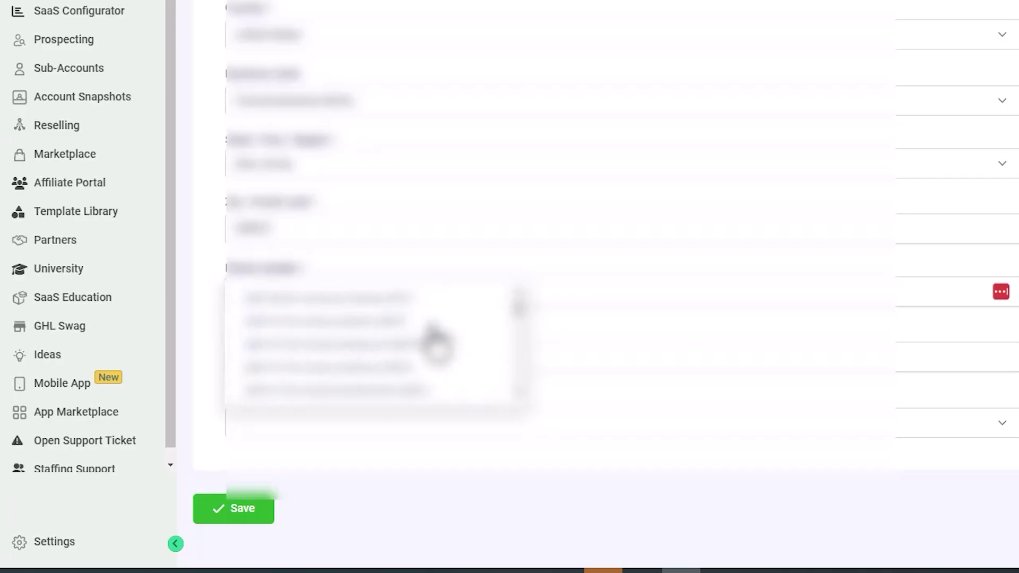
{"action": "scroll", "coordinate": [433, 339], "scroll_direction": "down", "scroll_amount": 3}
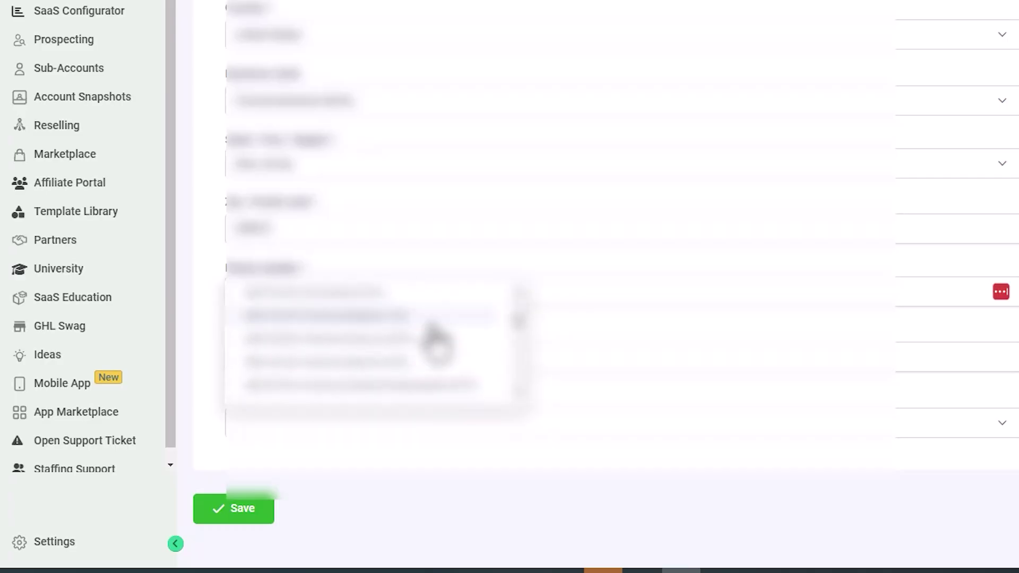
{"action": "left_click", "coordinate": [421, 345]}
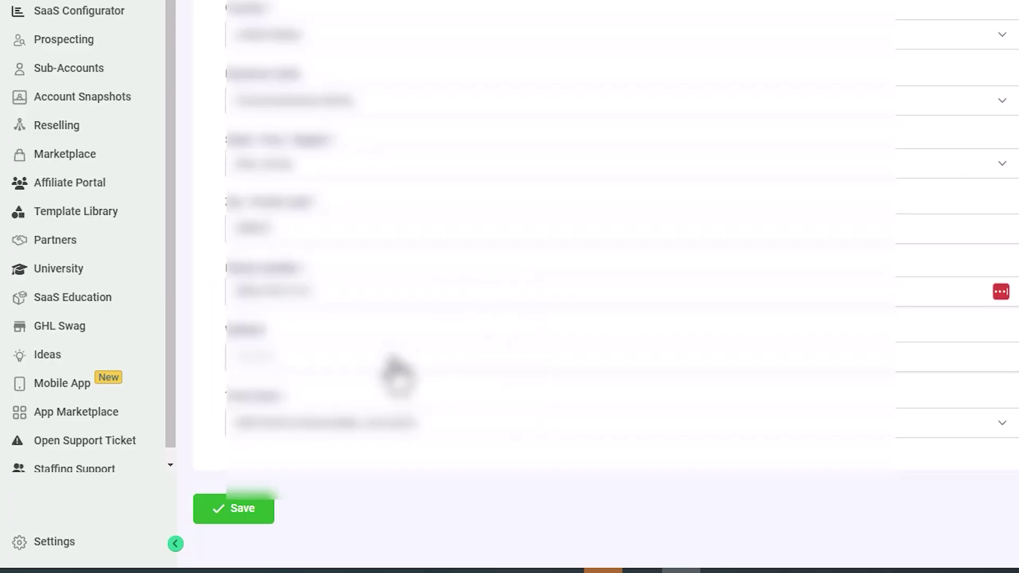
- Save the new sub-account and view its SaaS usage limits
{"action": "left_click", "coordinate": [233, 509]}
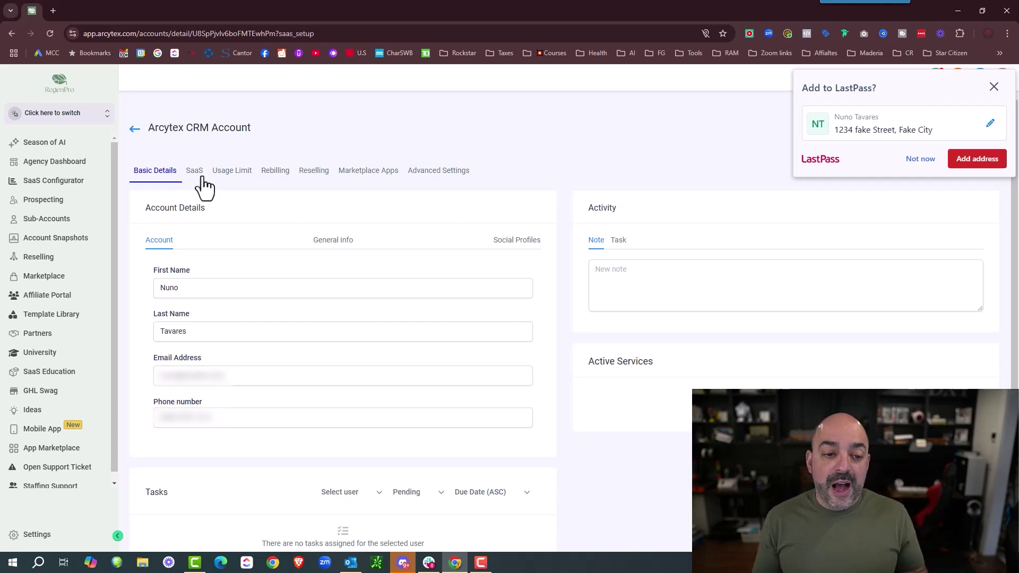
{"action": "left_click", "coordinate": [196, 173]}
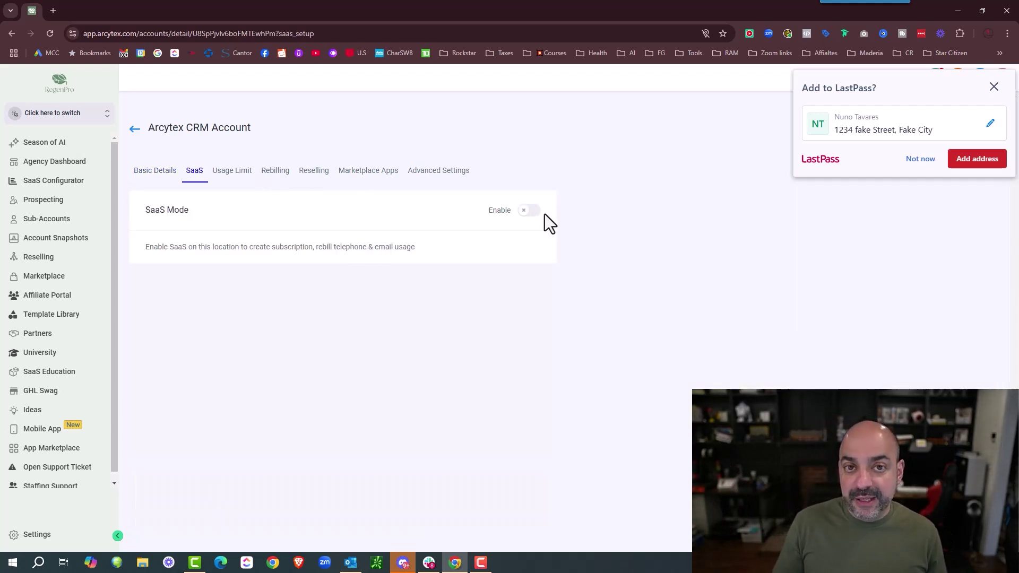
{"action": "left_click", "coordinate": [227, 174]}
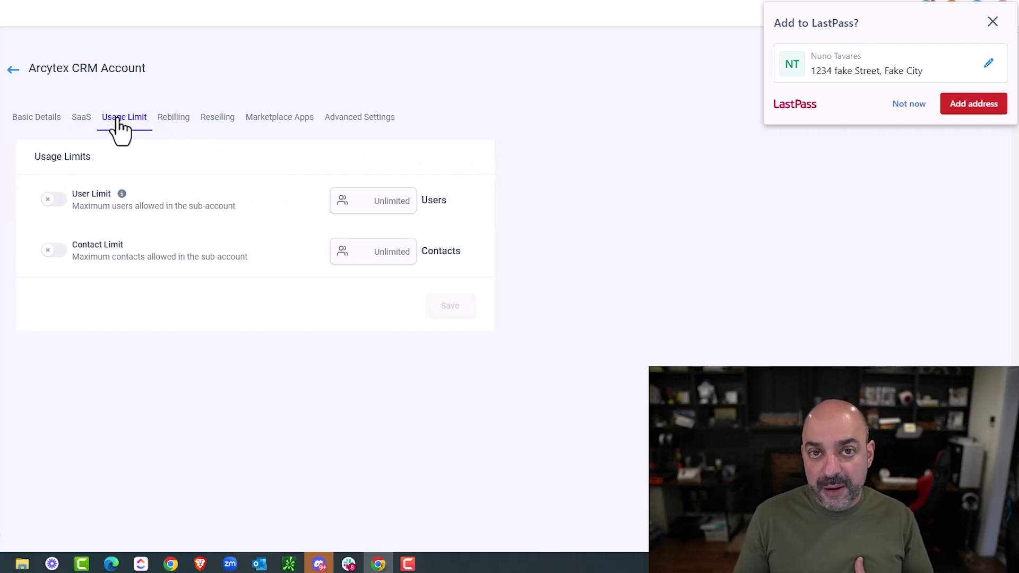
- Review the rebilling, reselling, details and SaaS Mode tabs, then return to sub-account search
{"action": "left_click", "coordinate": [993, 22]}
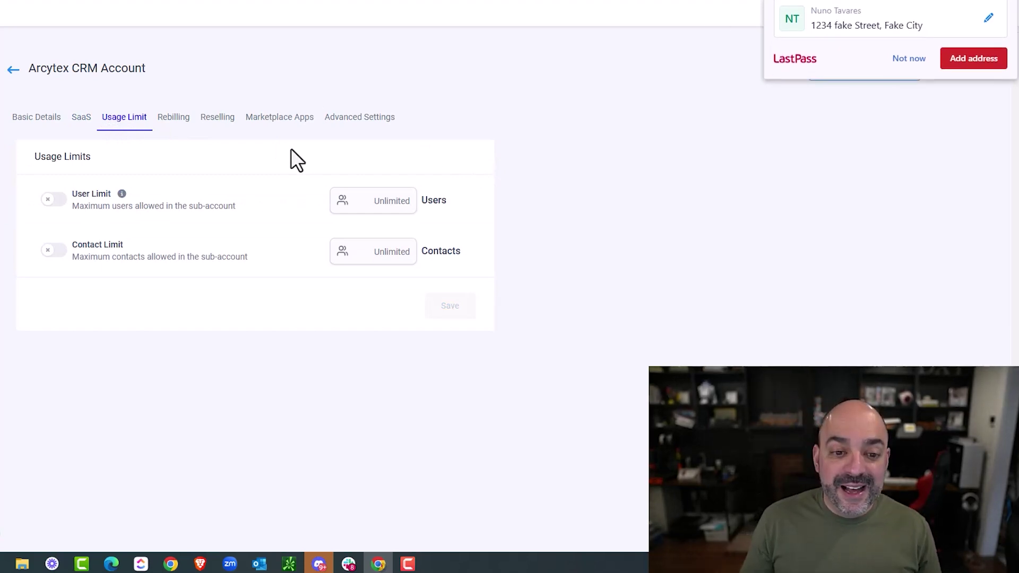
{"action": "left_click", "coordinate": [180, 123]}
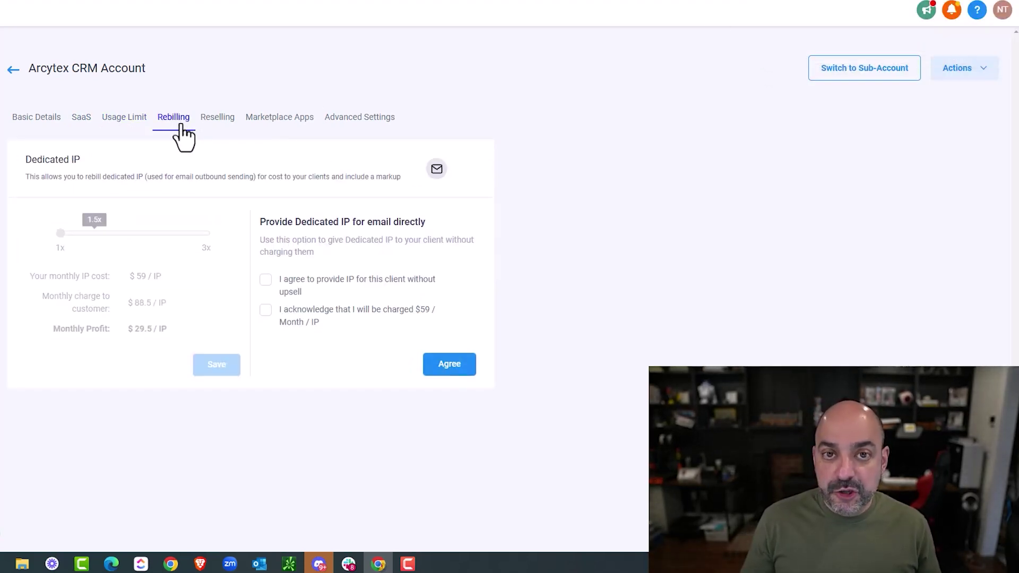
{"action": "left_click", "coordinate": [219, 122]}
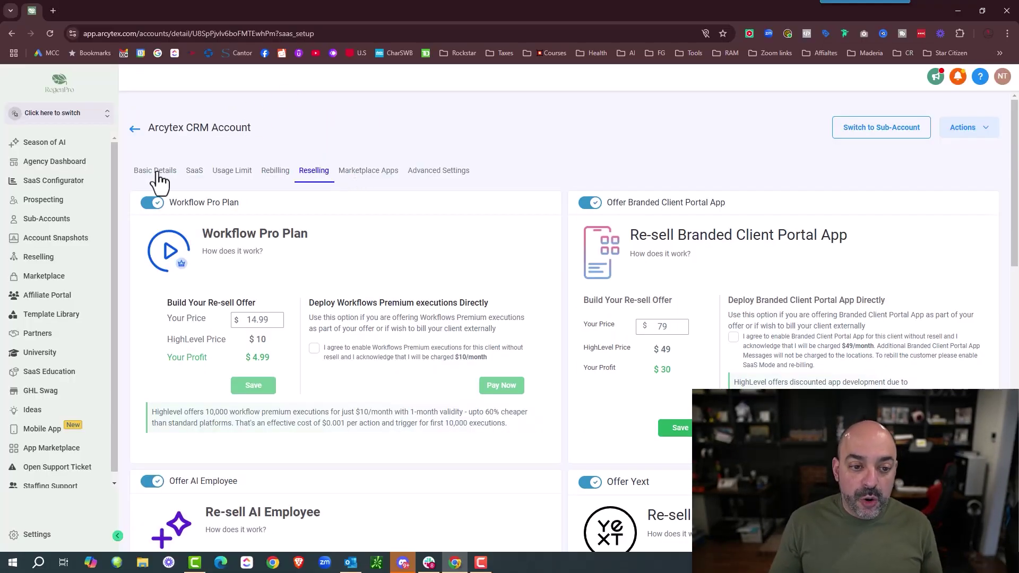
{"action": "left_click", "coordinate": [157, 171]}
{"action": "left_click", "coordinate": [195, 171]}
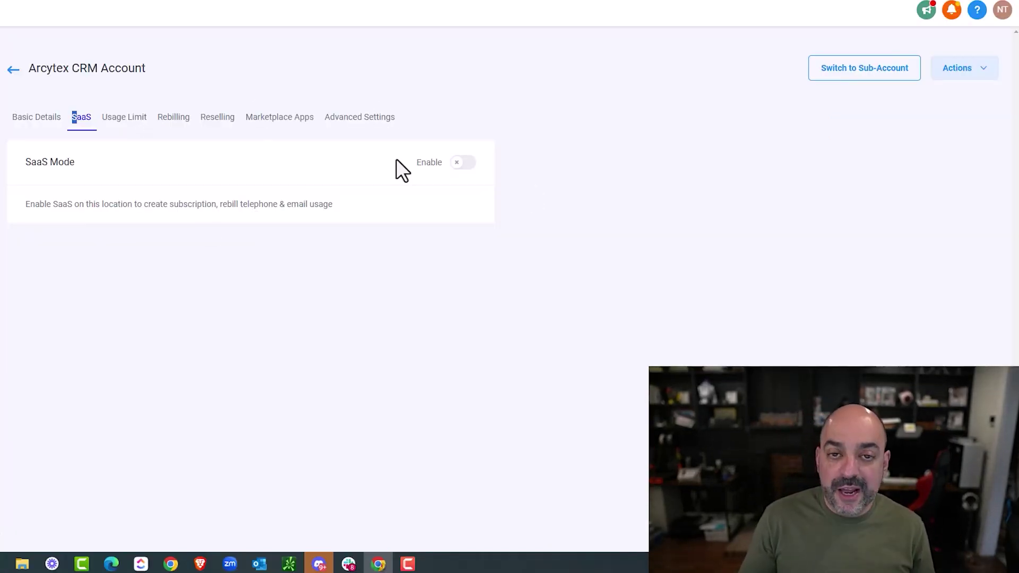
{"action": "left_click", "coordinate": [13, 69]}
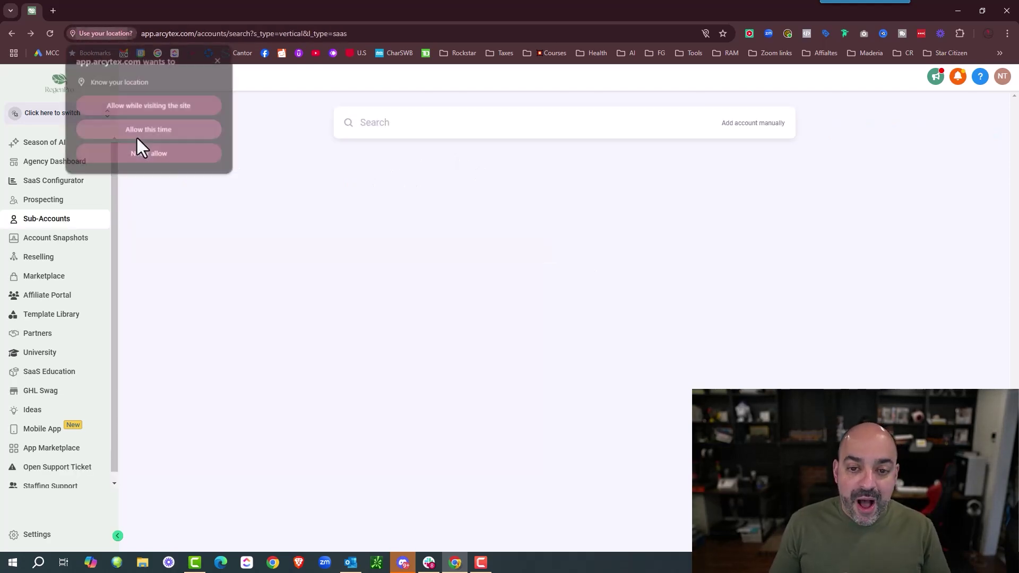
- Open Arcytex CRM Account from the Sub-Accounts list and switch into it
{"action": "left_click", "coordinate": [46, 219]}
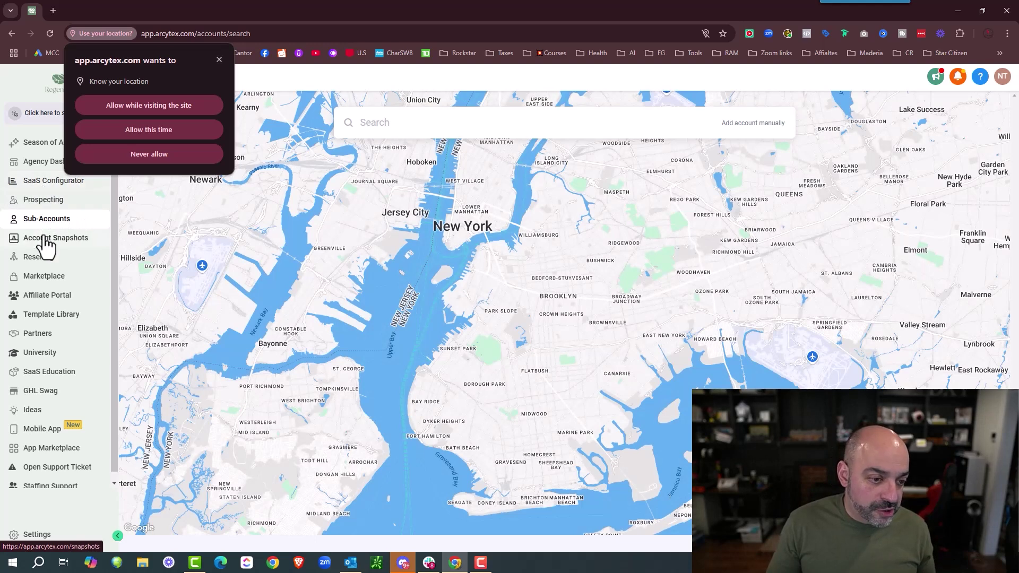
{"action": "left_click", "coordinate": [219, 59]}
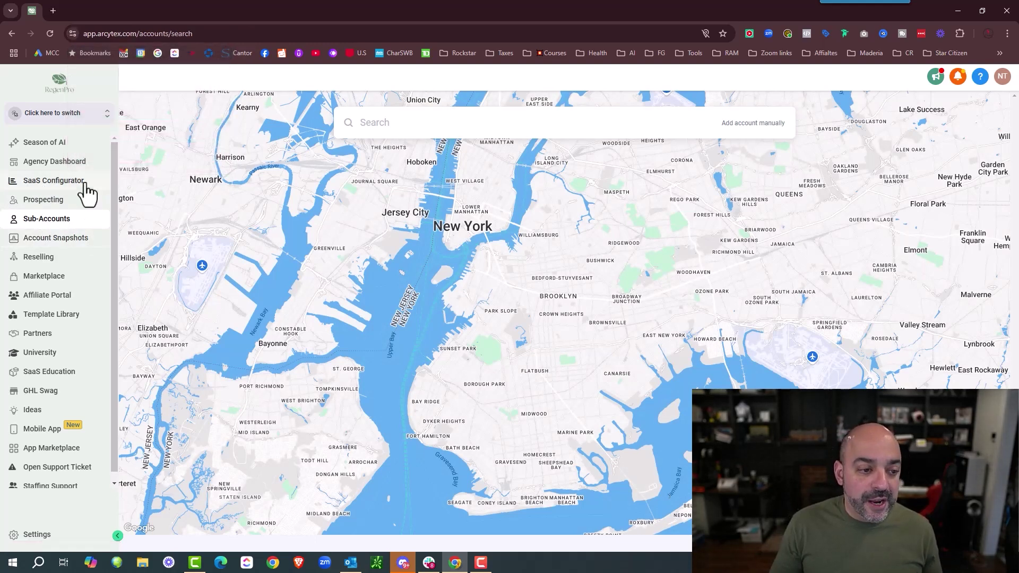
{"action": "left_click", "coordinate": [46, 239]}
{"action": "left_click", "coordinate": [46, 219]}
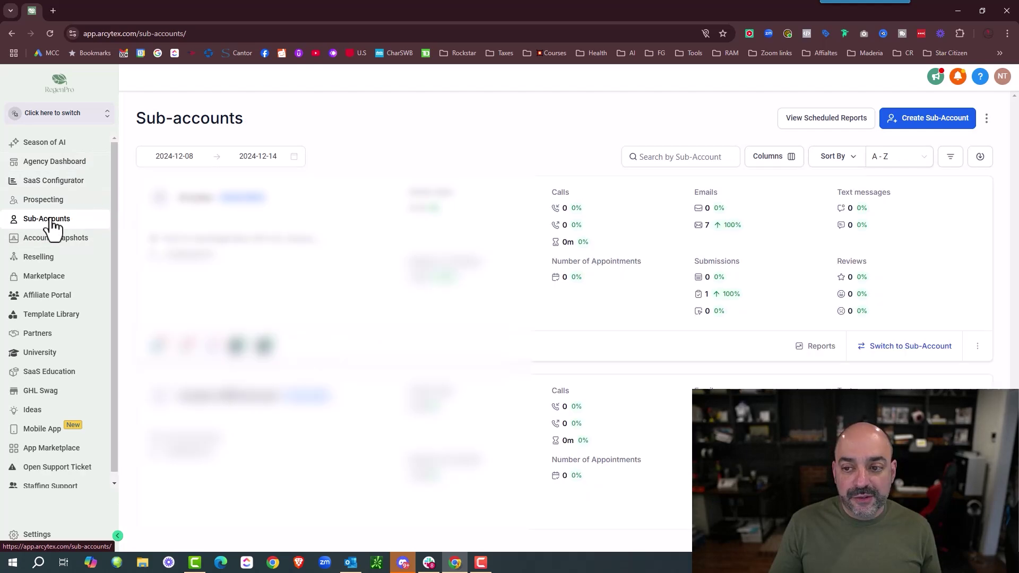
{"action": "scroll", "coordinate": [245, 302], "scroll_direction": "down", "scroll_amount": 2}
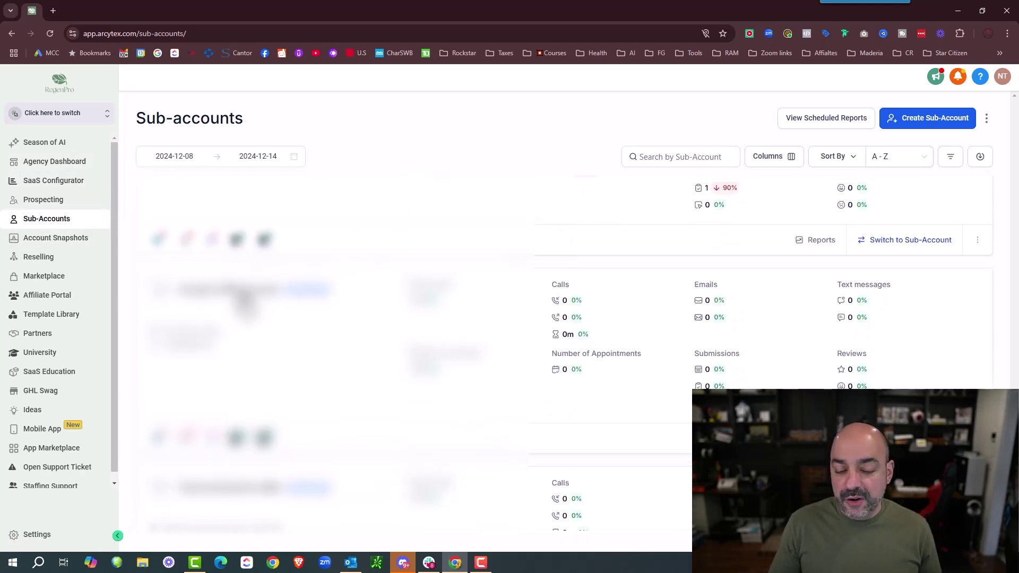
{"action": "left_click", "coordinate": [245, 297]}
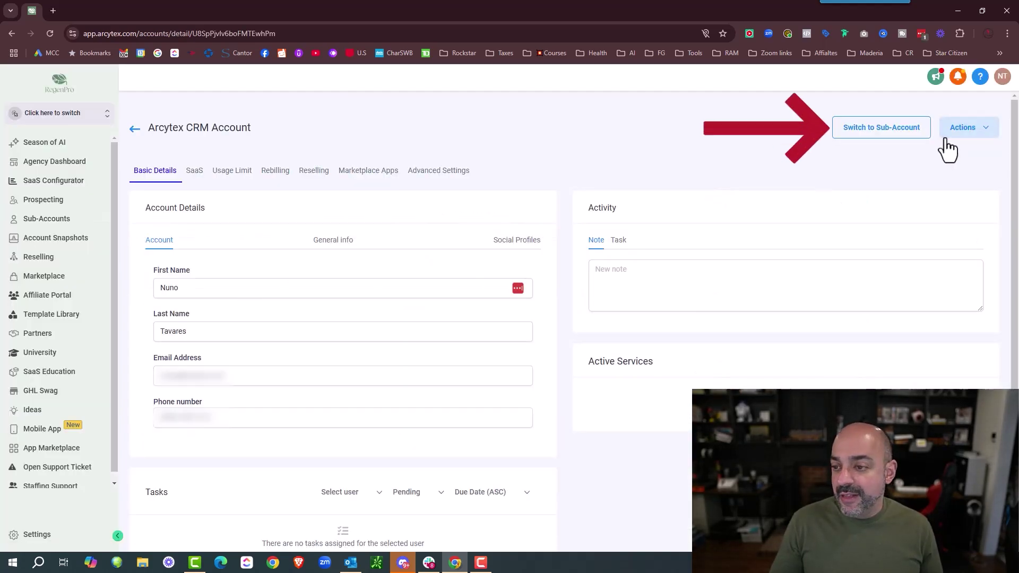
{"action": "left_click", "coordinate": [901, 130]}
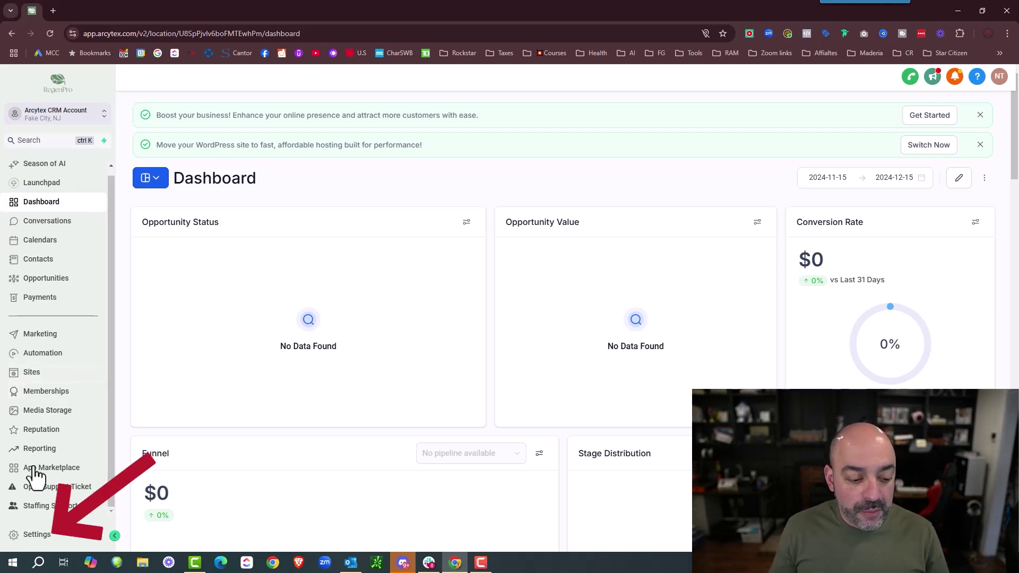
- Open the sub-account's settings and scroll through the business profile form
{"action": "left_click", "coordinate": [32, 533]}
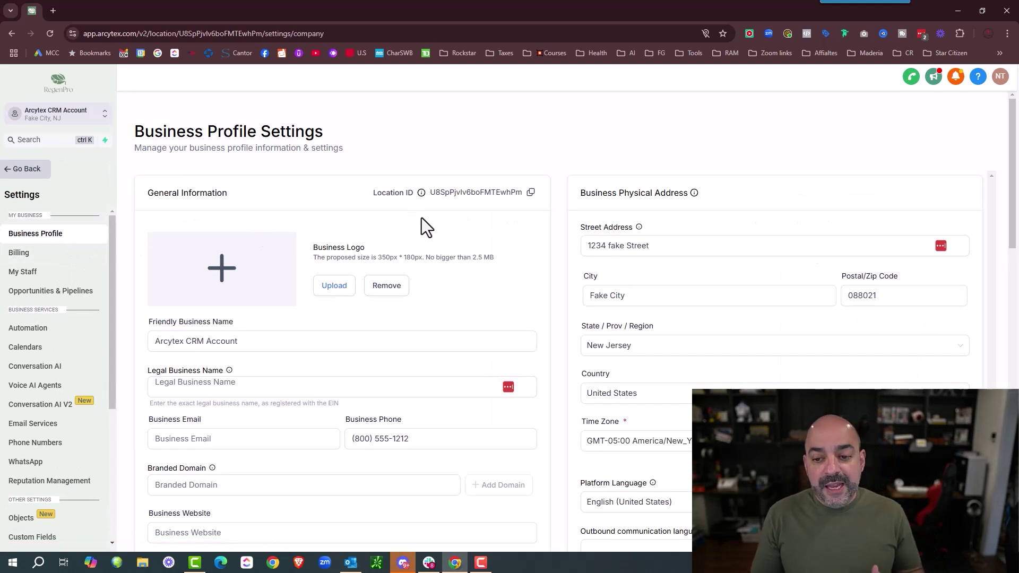
{"action": "scroll", "coordinate": [418, 220], "scroll_direction": "down", "scroll_amount": 1}
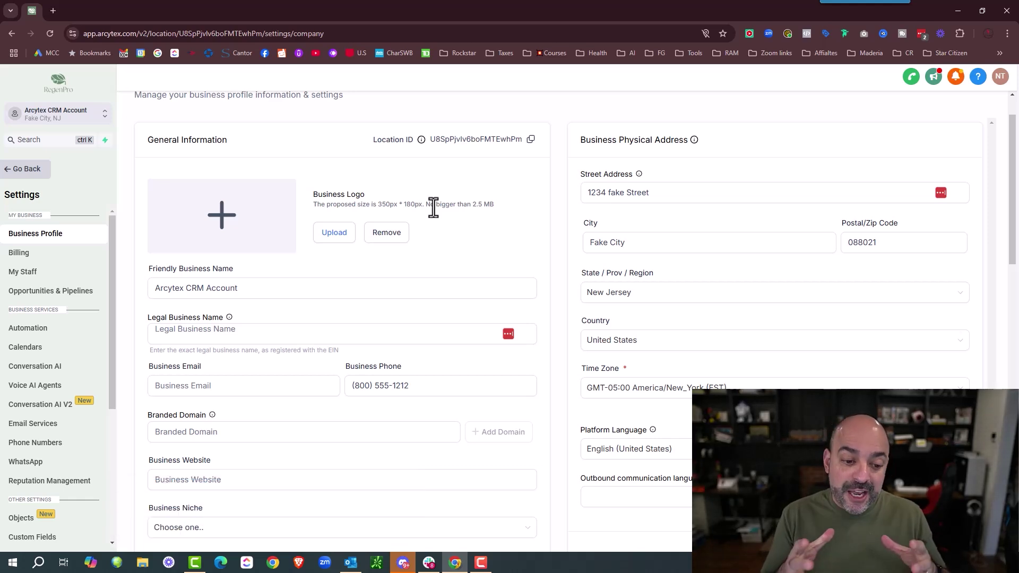
{"action": "scroll", "coordinate": [434, 208], "scroll_direction": "down", "scroll_amount": 2}
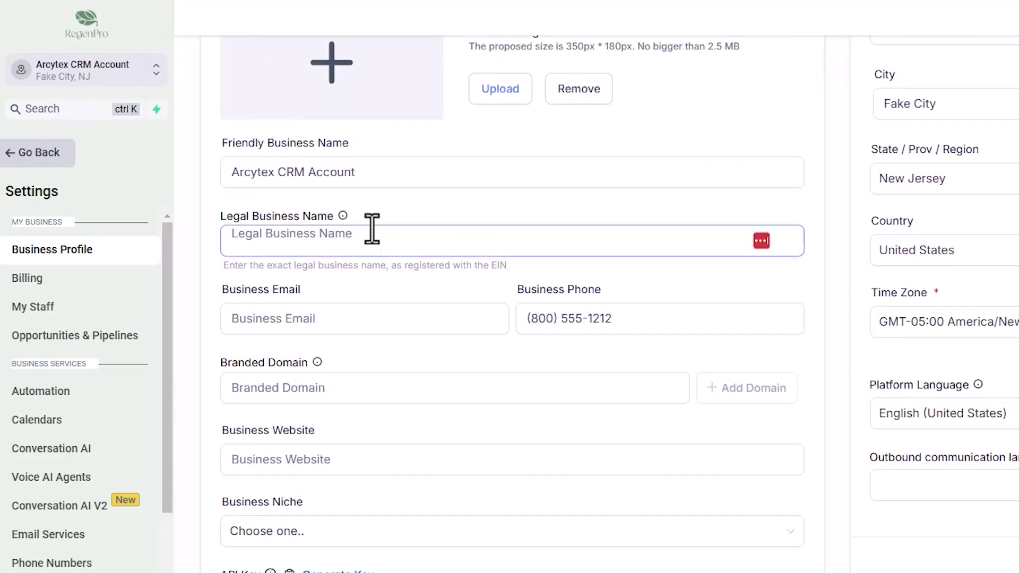
- Enter the support e-mail address in the Business Email field
{"action": "left_click", "coordinate": [368, 240]}
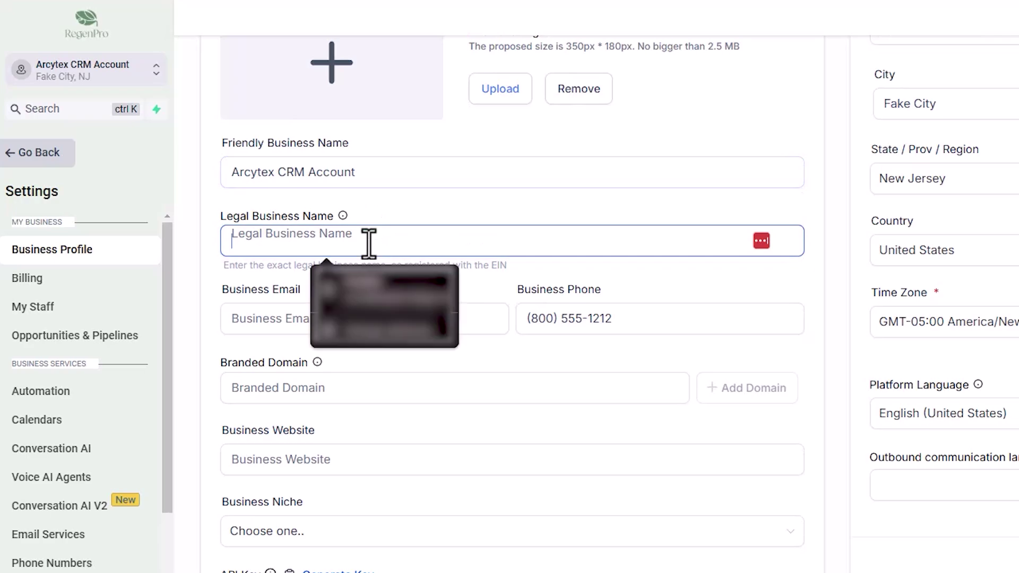
{"action": "left_click", "coordinate": [380, 171]}
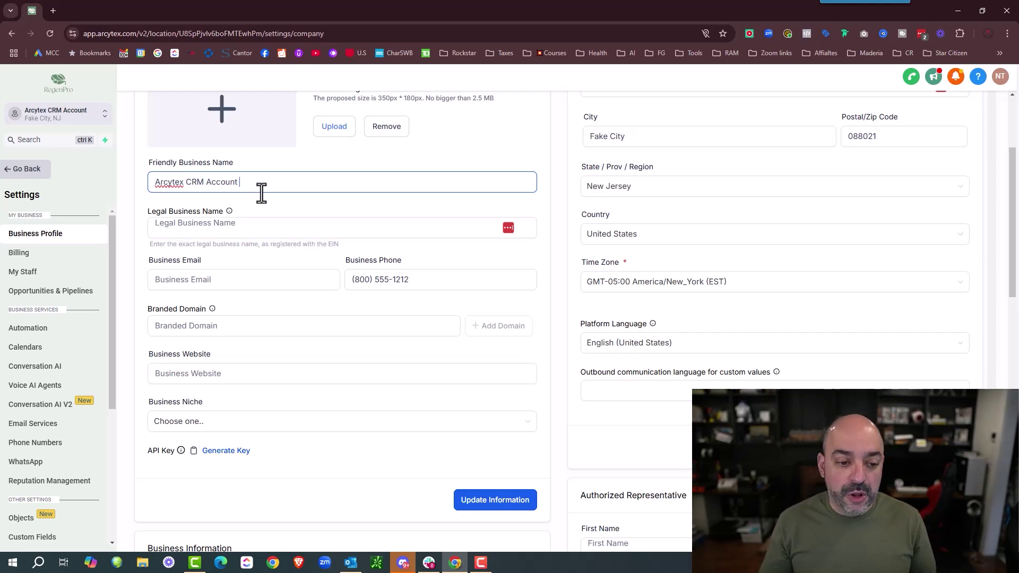
{"action": "left_click", "coordinate": [216, 278]}
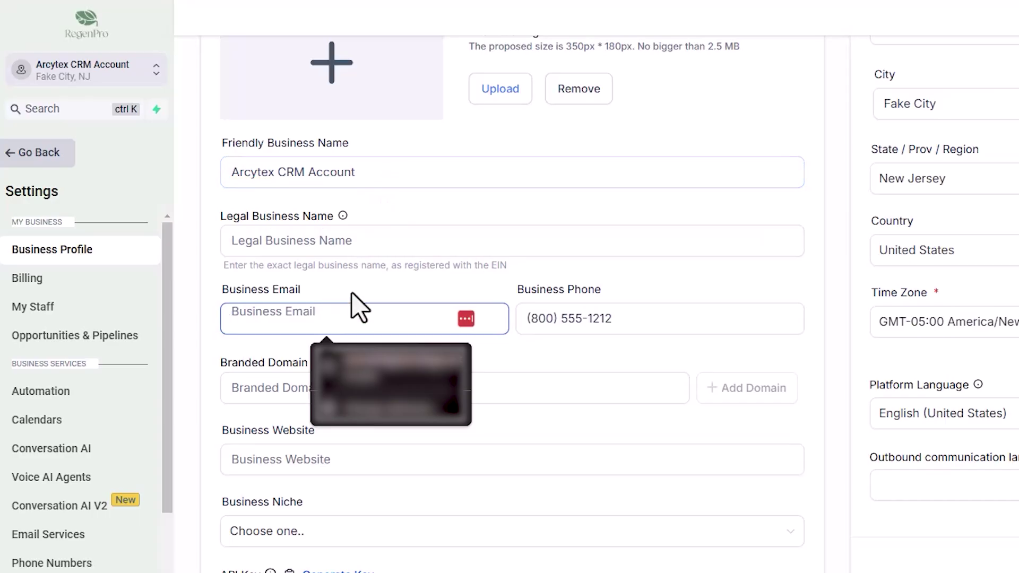
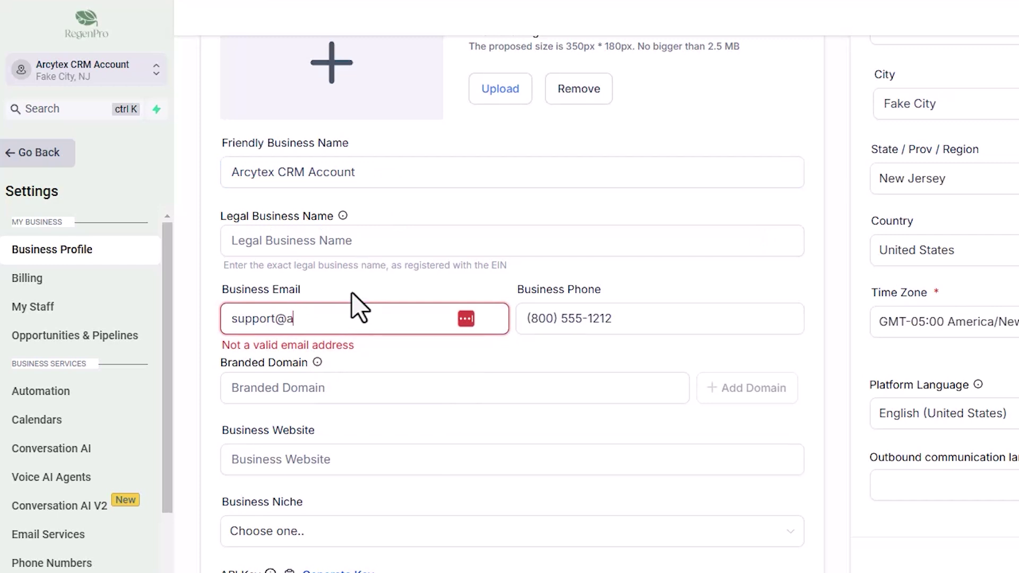
{"action": "scroll", "coordinate": [387, 289], "scroll_direction": "down", "scroll_amount": 2}
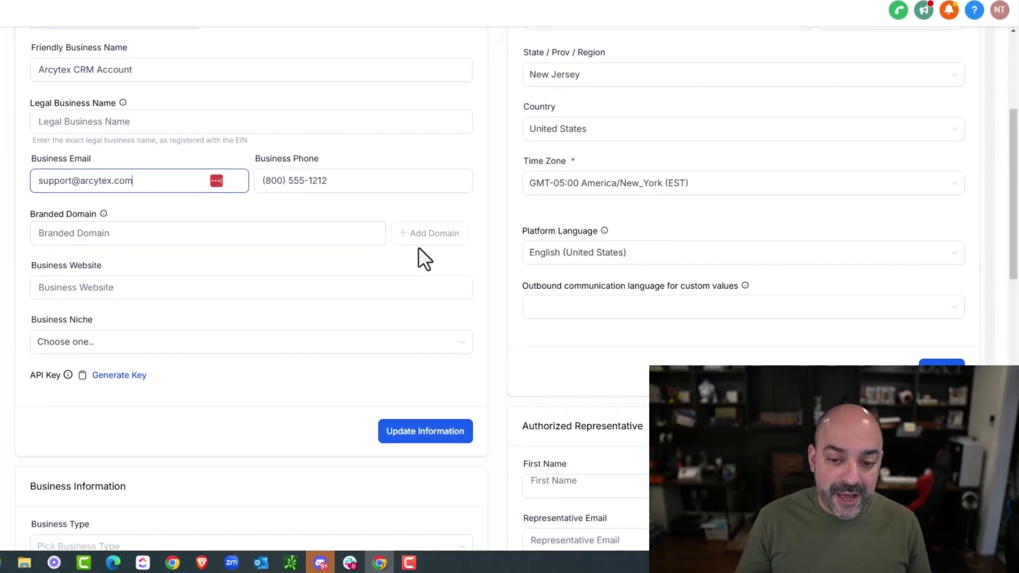
- Type links.arcytex.com into the Branded Domain field
{"action": "left_click", "coordinate": [367, 235]}
{"action": "type", "text": "links"}
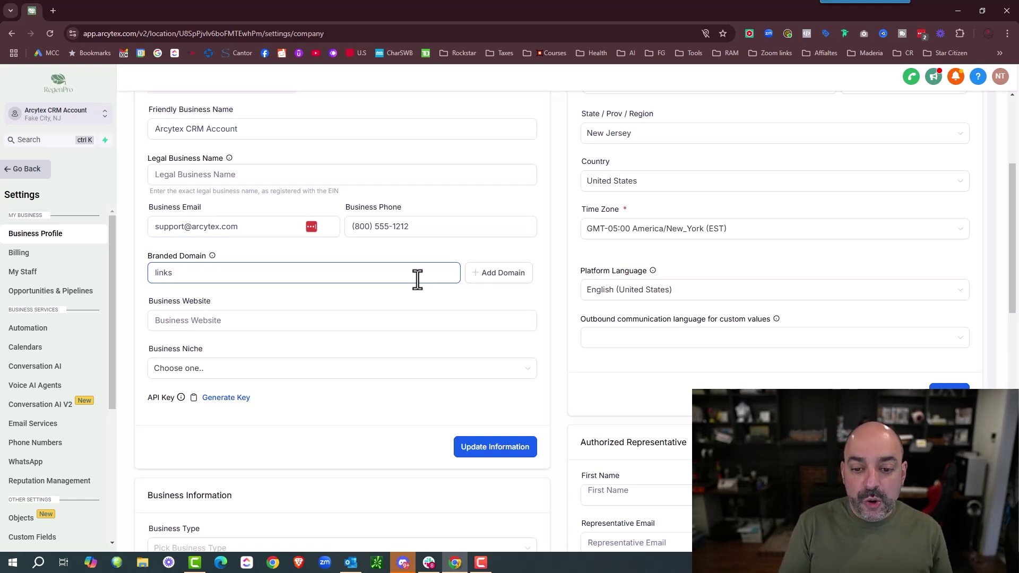
{"action": "type", "text": ".a"}
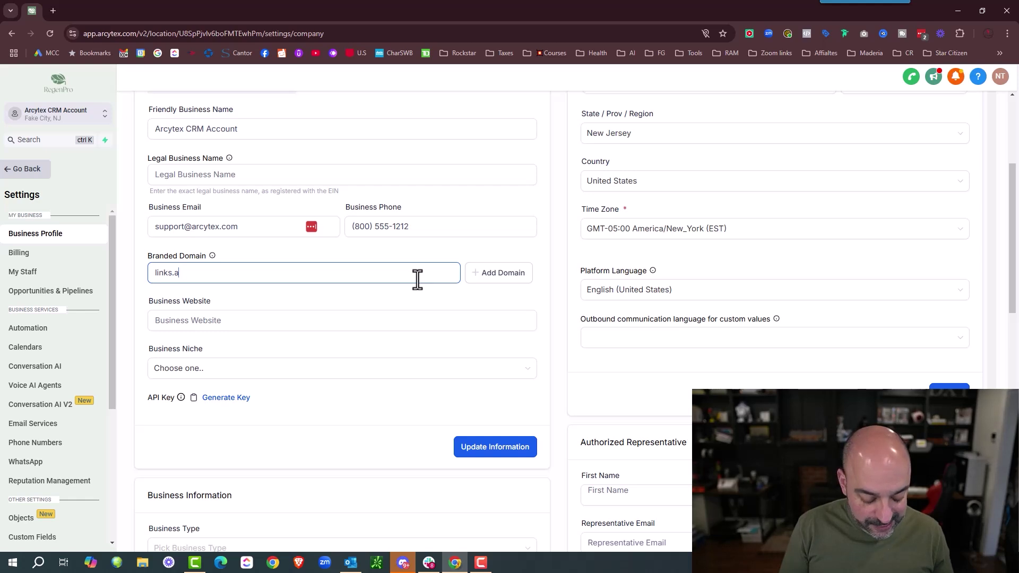
{"action": "type", "text": "rcyt"}
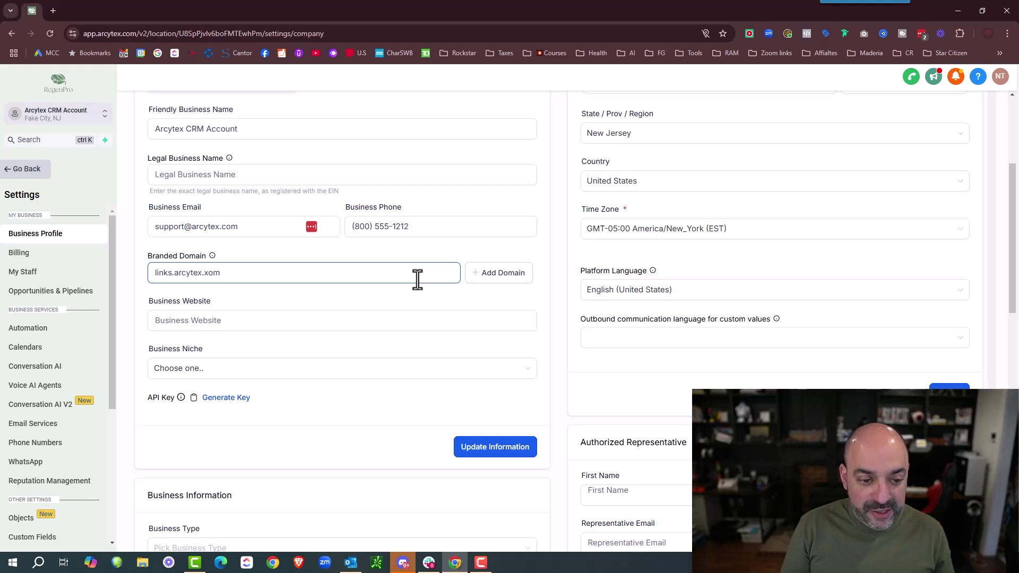
{"action": "type", "text": "ex."}
{"action": "type", "text": "co"}
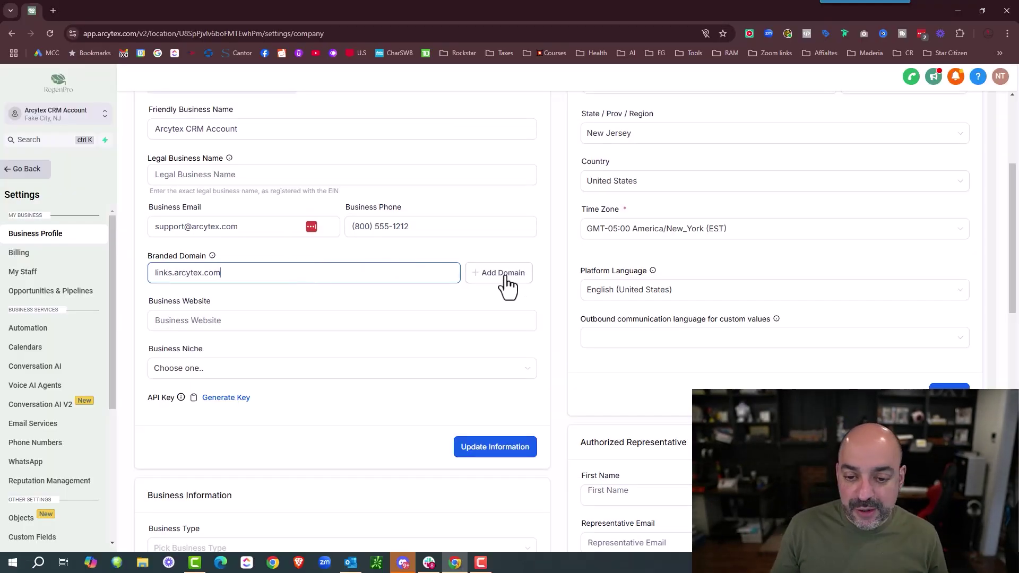
- Add links.arcytex.com as branded domain, authorizing its CNAME record through Cloudflare
{"action": "left_click", "coordinate": [504, 281]}
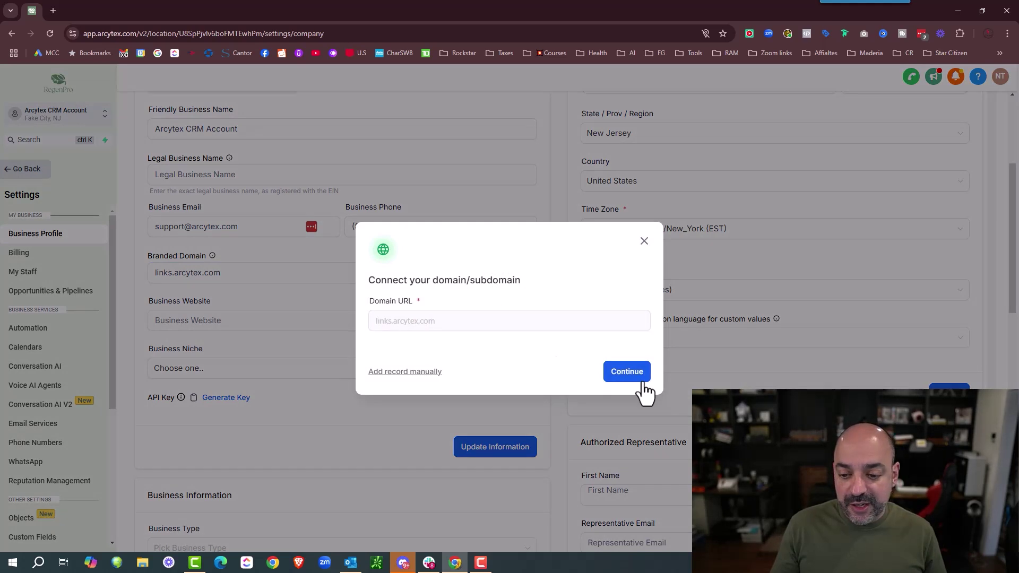
{"action": "left_click", "coordinate": [629, 373]}
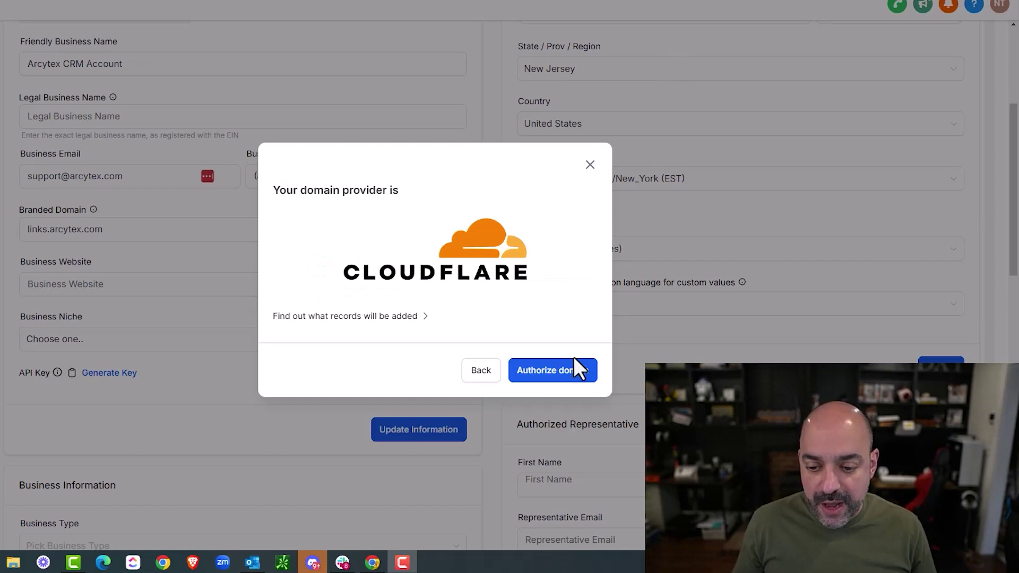
{"action": "left_click", "coordinate": [573, 357]}
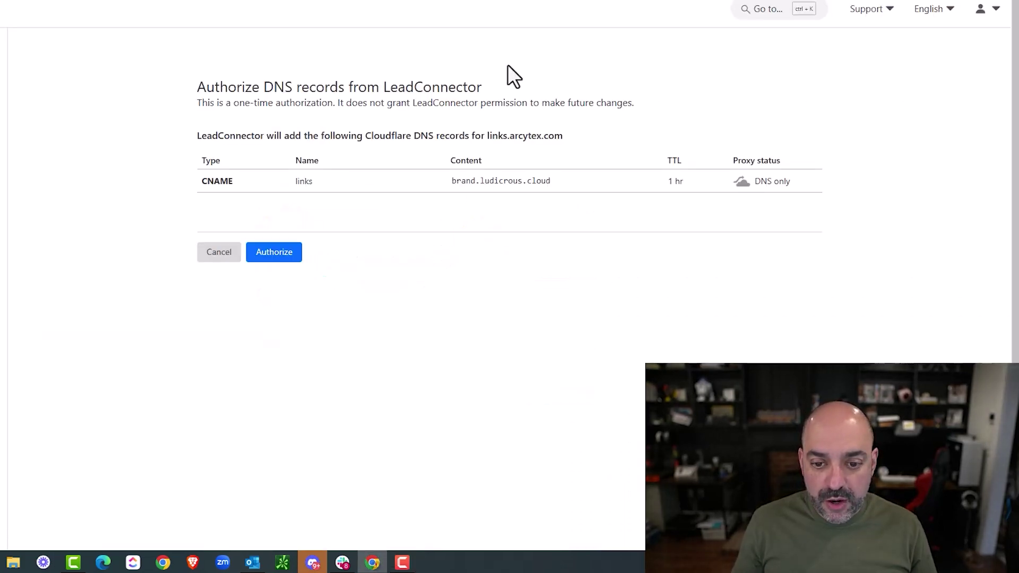
{"action": "left_click", "coordinate": [272, 310]}
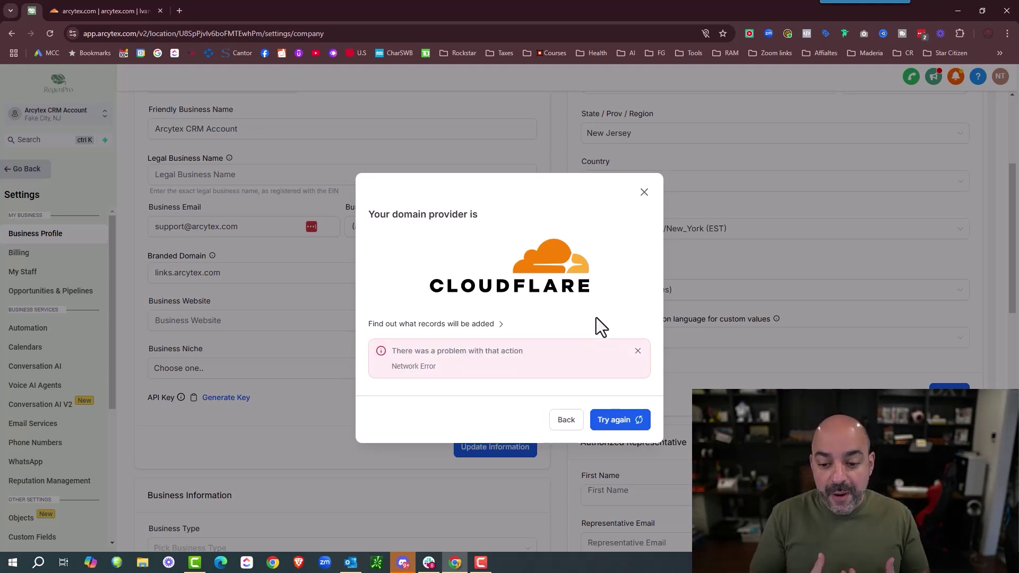
{"action": "left_click", "coordinate": [627, 424]}
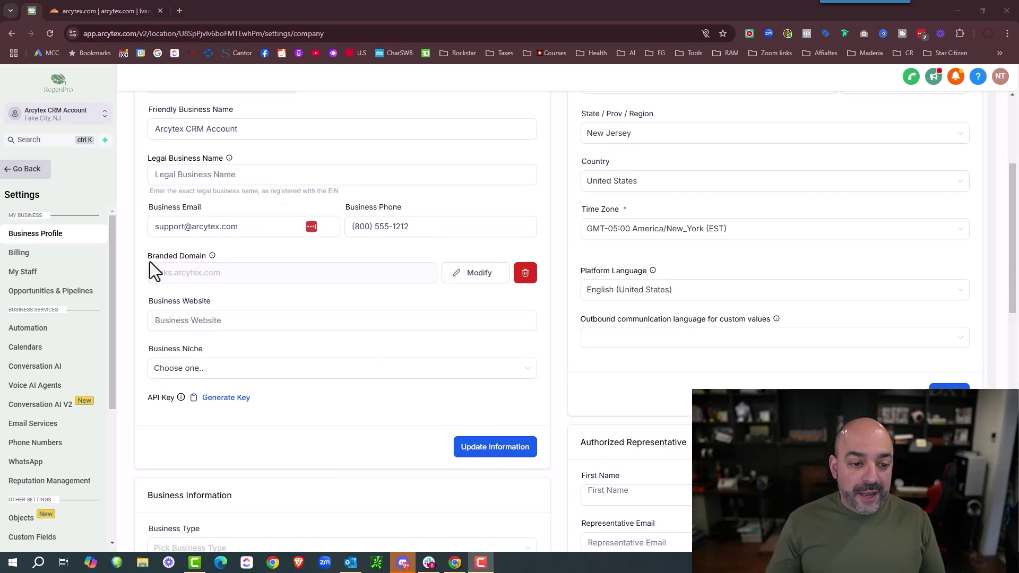
- Set website arcytex.com and niche Internet Marketing Service, then update the profile
{"action": "left_click", "coordinate": [212, 321]}
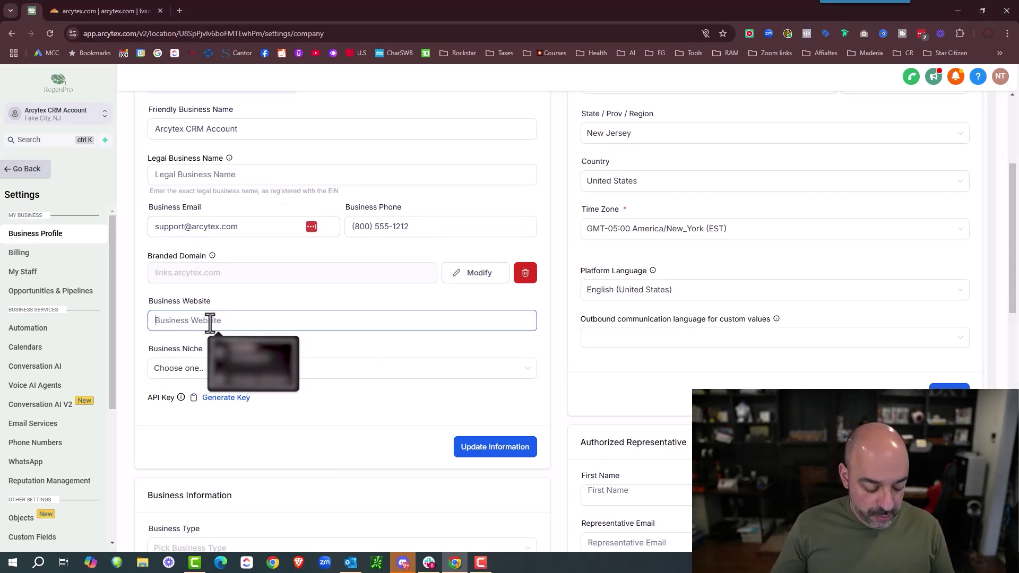
{"action": "type", "text": "a"}
{"action": "type", "text": "rcy"}
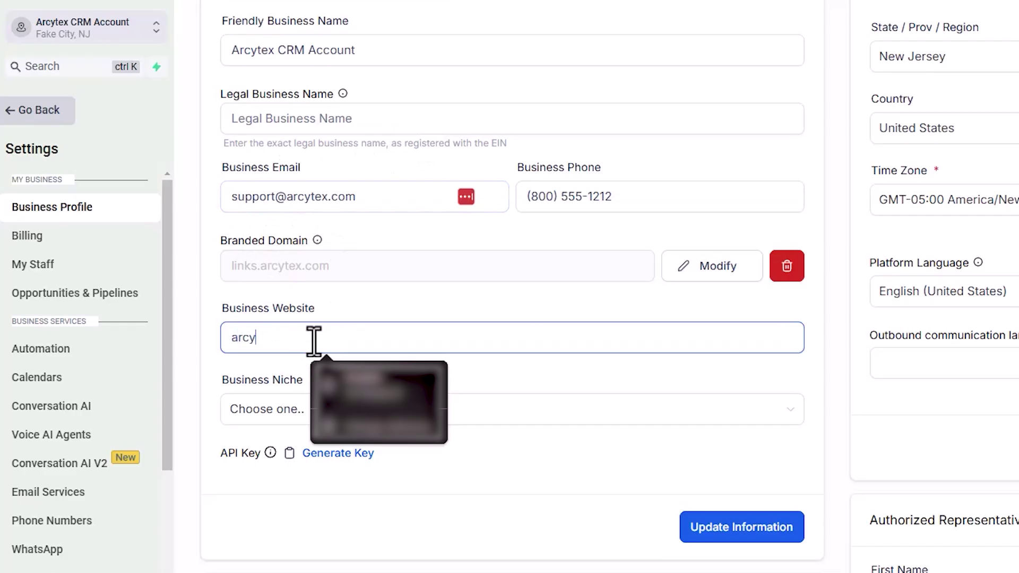
{"action": "type", "text": "tex.com"}
{"action": "left_click", "coordinate": [379, 417]}
{"action": "scroll", "coordinate": [414, 510], "scroll_direction": "down", "scroll_amount": 2}
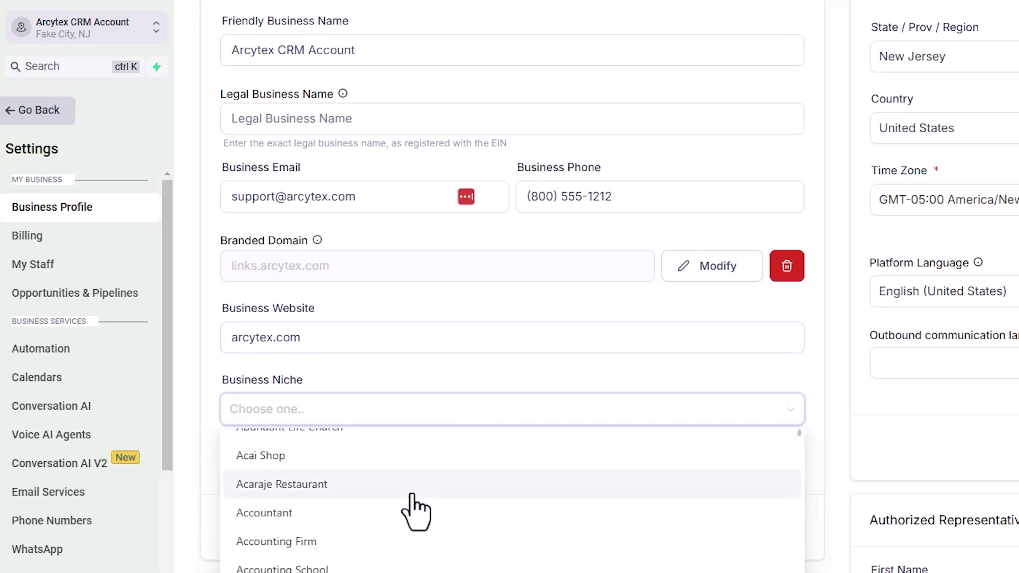
{"action": "scroll", "coordinate": [415, 512], "scroll_direction": "up", "scroll_amount": 5}
{"action": "scroll", "coordinate": [400, 460], "scroll_direction": "down", "scroll_amount": 4}
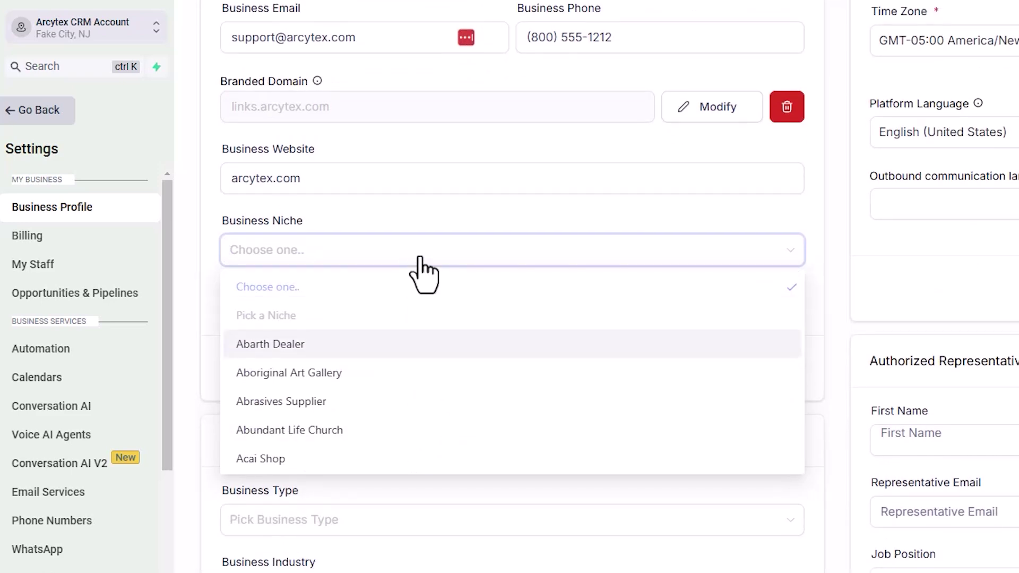
{"action": "type", "text": "marketing"}
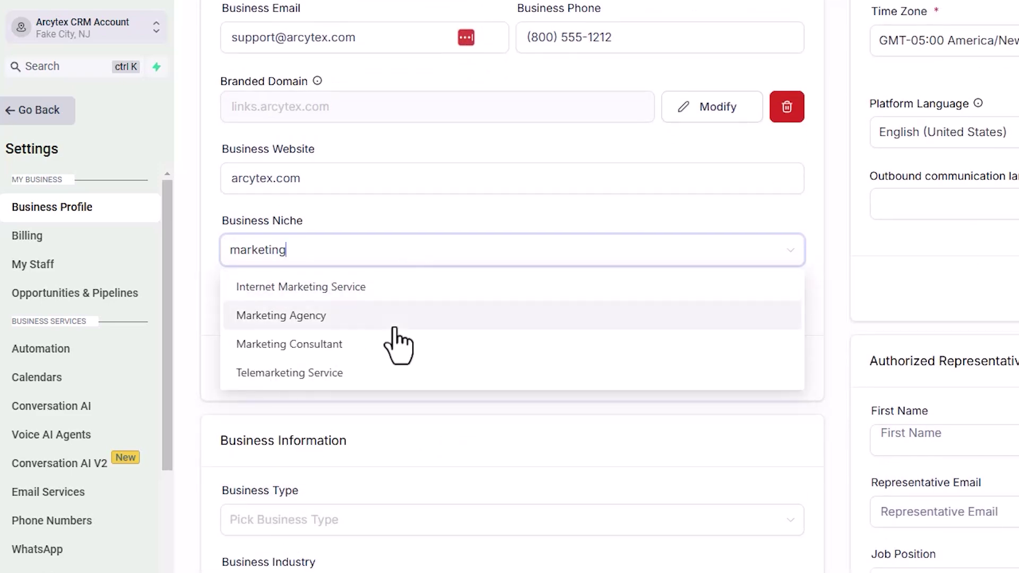
{"action": "left_click", "coordinate": [386, 290]}
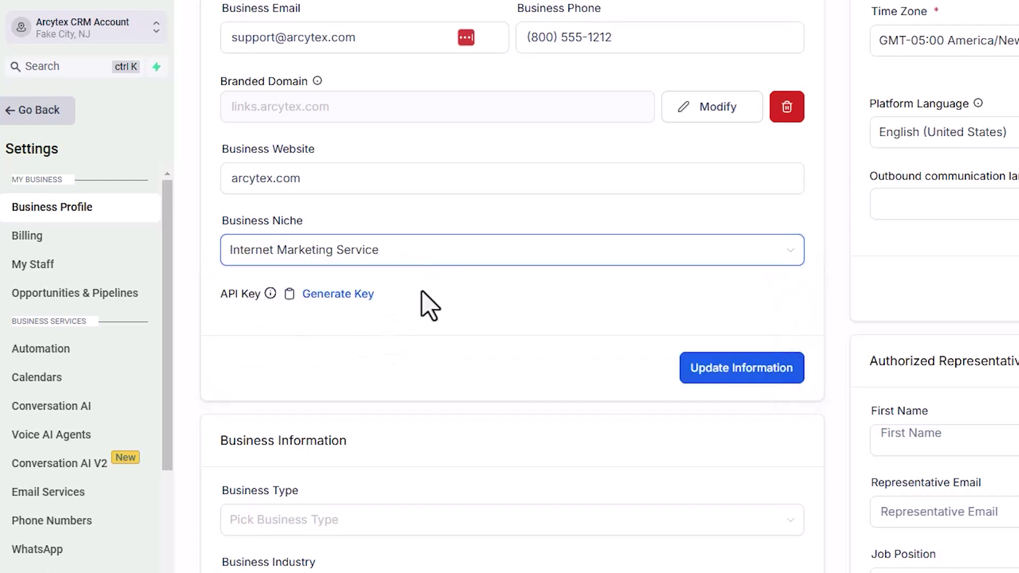
{"action": "left_click", "coordinate": [732, 372]}
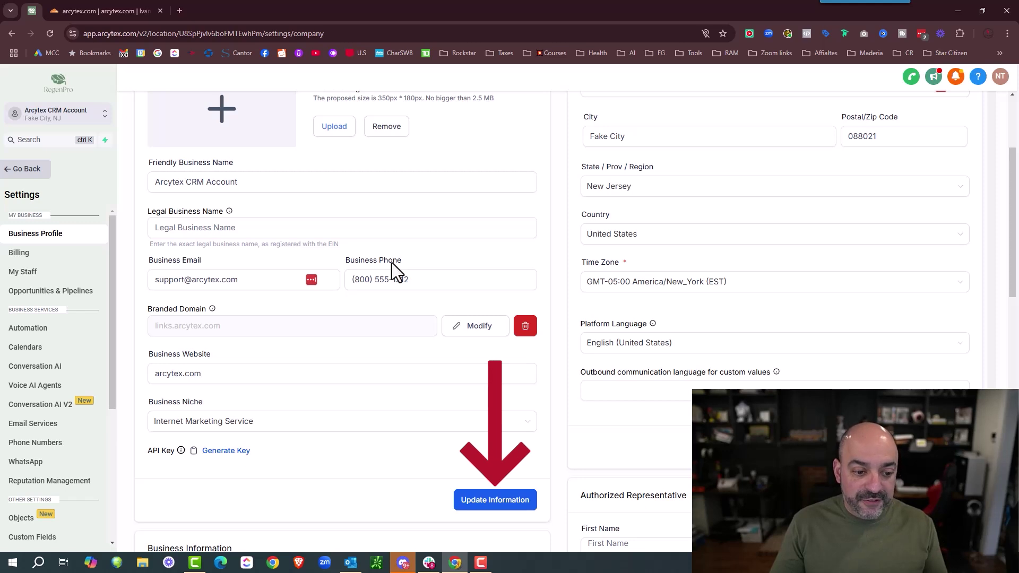
{"action": "scroll", "coordinate": [392, 262], "scroll_direction": "up", "scroll_amount": 1}
{"action": "scroll", "coordinate": [392, 262], "scroll_direction": "up", "scroll_amount": 1}
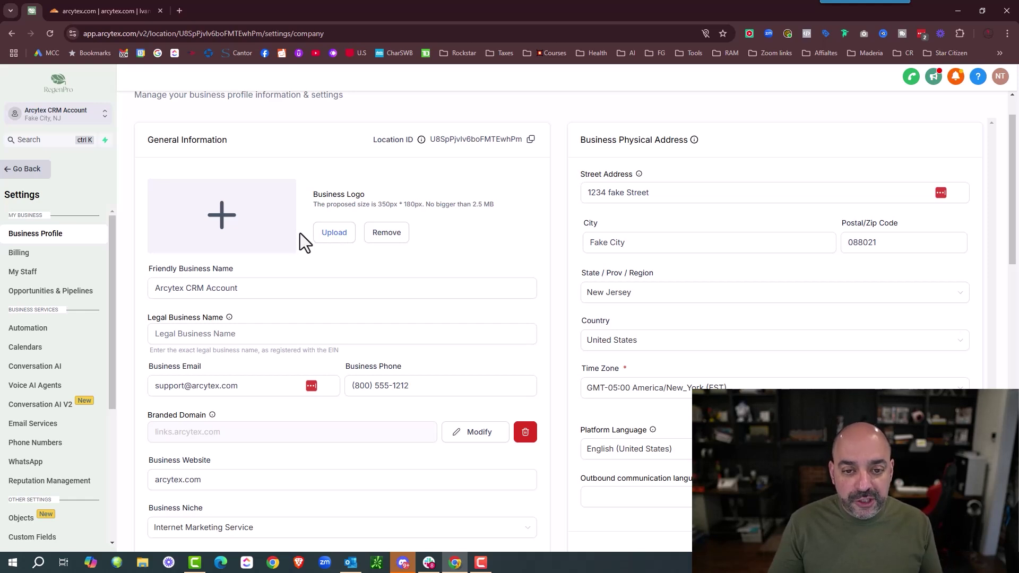
- Enter Arcytex as the Legal Business Name
{"action": "scroll", "coordinate": [303, 234], "scroll_direction": "down", "scroll_amount": 2}
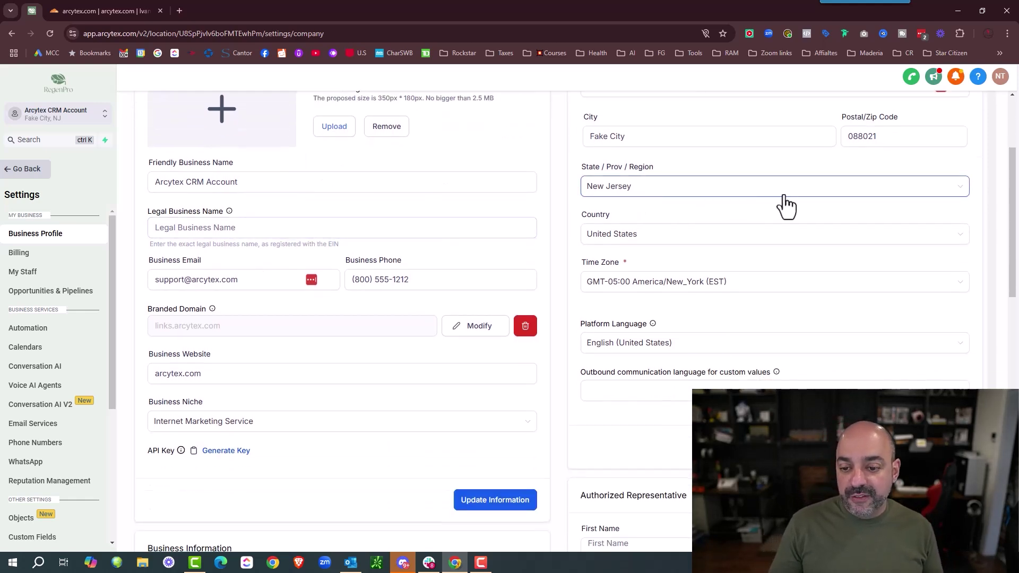
{"action": "scroll", "coordinate": [791, 204], "scroll_direction": "up", "scroll_amount": 1}
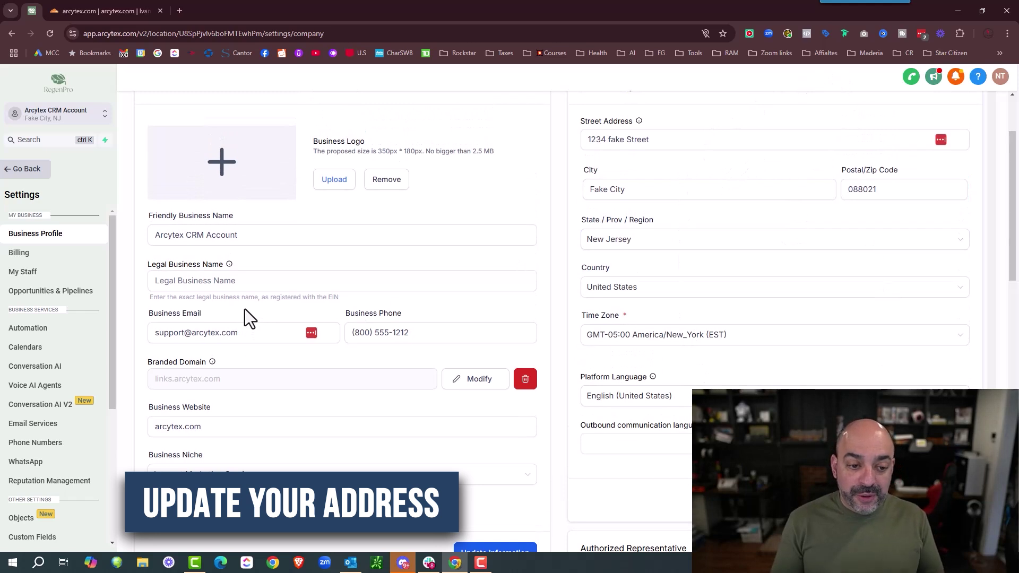
{"action": "left_click", "coordinate": [192, 282]}
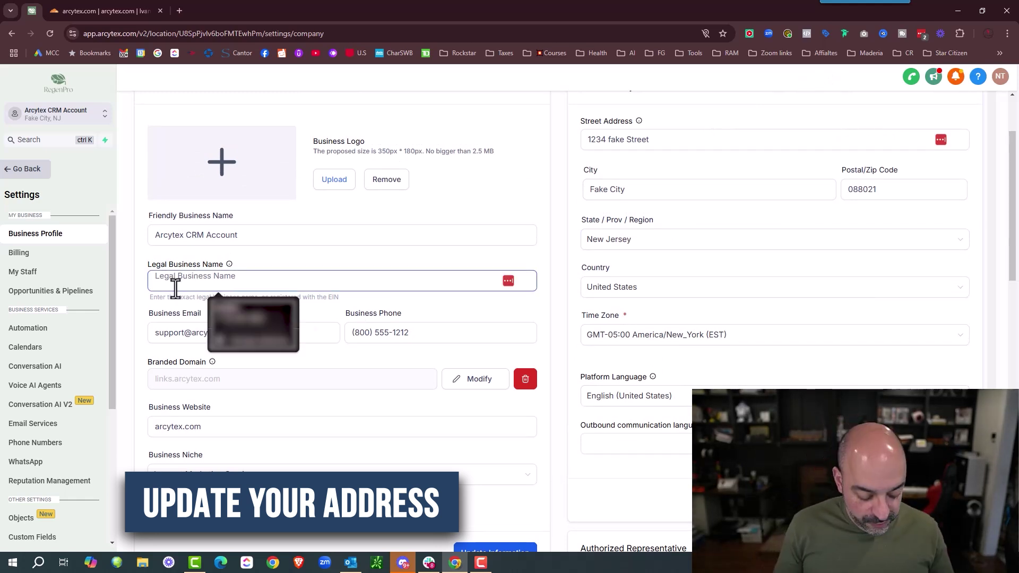
{"action": "type", "text": "Arcytex"}
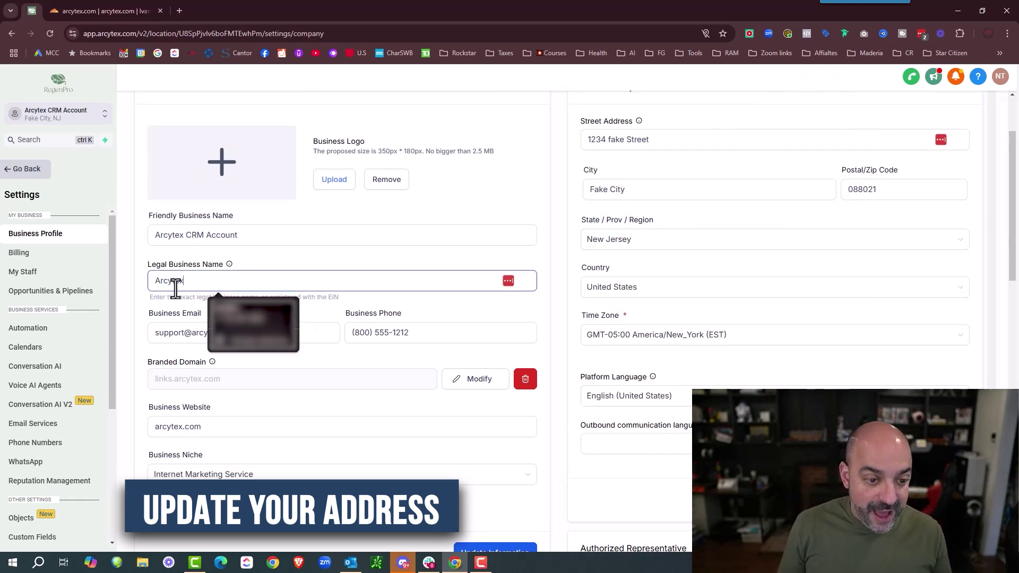
{"action": "left_click", "coordinate": [352, 239]}
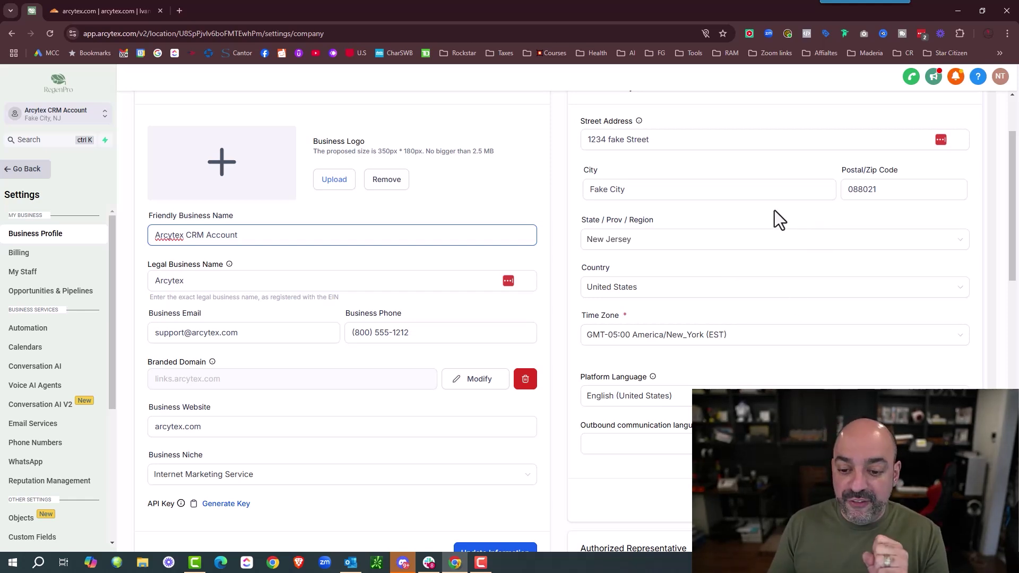
- Set the outbound communication language to English (United States)
{"action": "scroll", "coordinate": [772, 215], "scroll_direction": "down", "scroll_amount": 1}
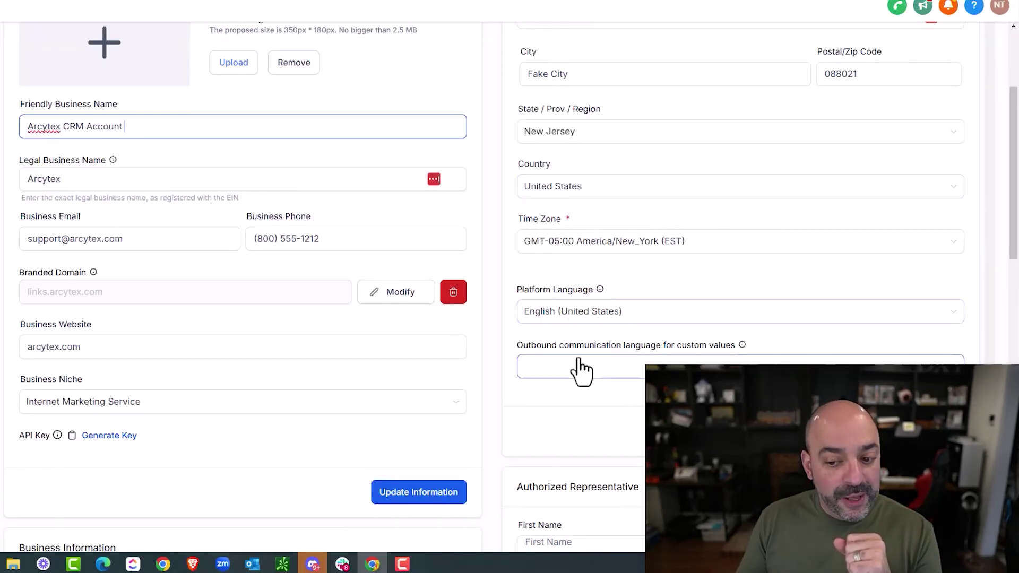
{"action": "left_click", "coordinate": [637, 390]}
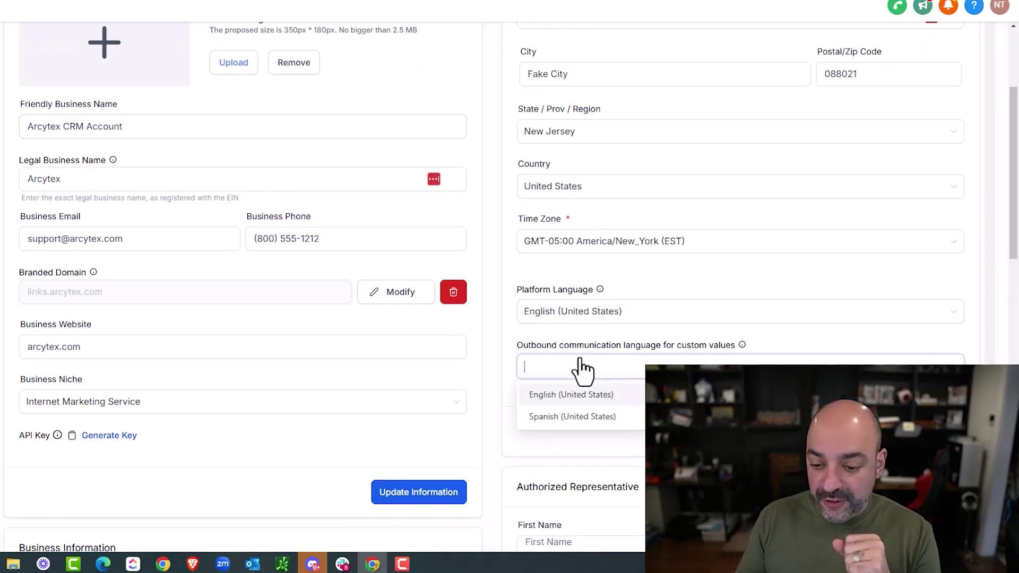
{"action": "left_click", "coordinate": [578, 395]}
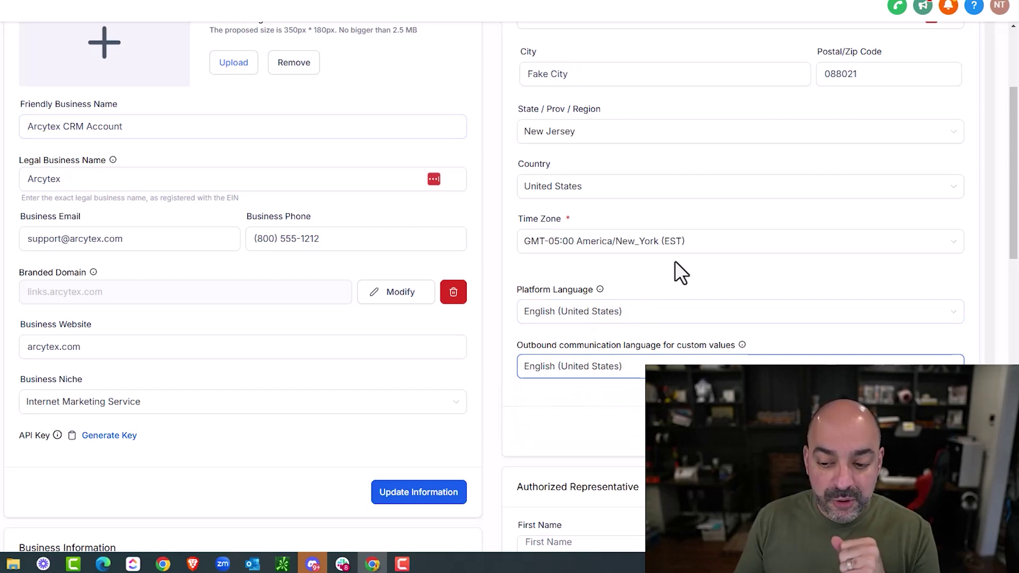
{"action": "scroll", "coordinate": [675, 262], "scroll_direction": "down", "scroll_amount": 3}
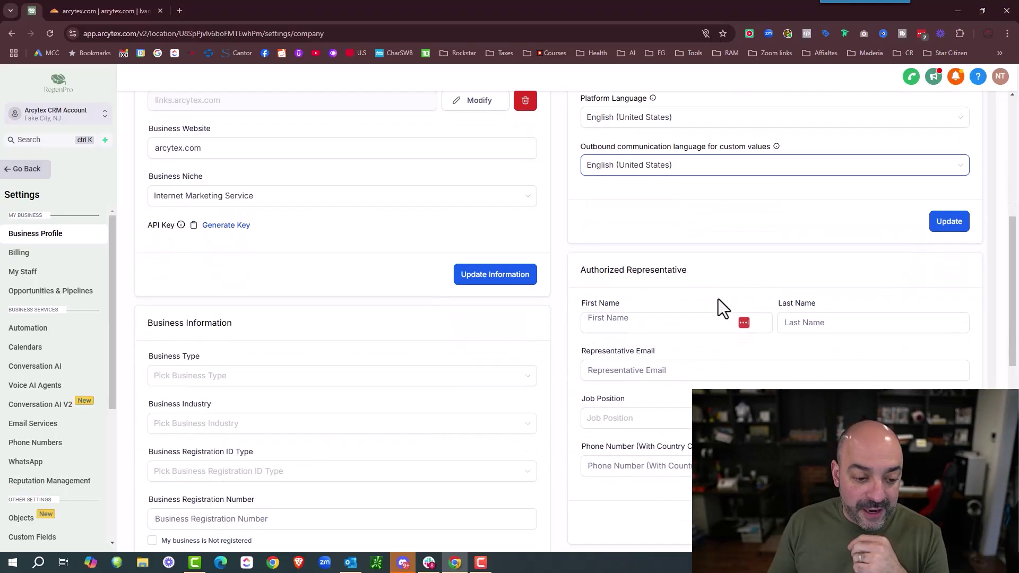
{"action": "scroll", "coordinate": [225, 357], "scroll_direction": "down", "scroll_amount": 3}
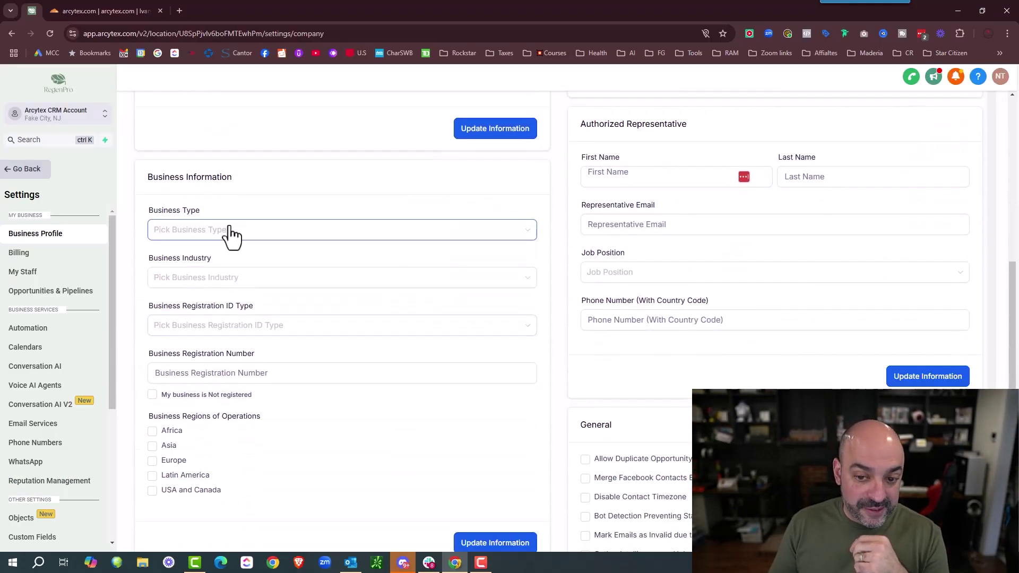
- Set the business type to Limited Liability Company Or Sole-Proprietorship and the industry to Online
{"action": "left_click", "coordinate": [229, 232]}
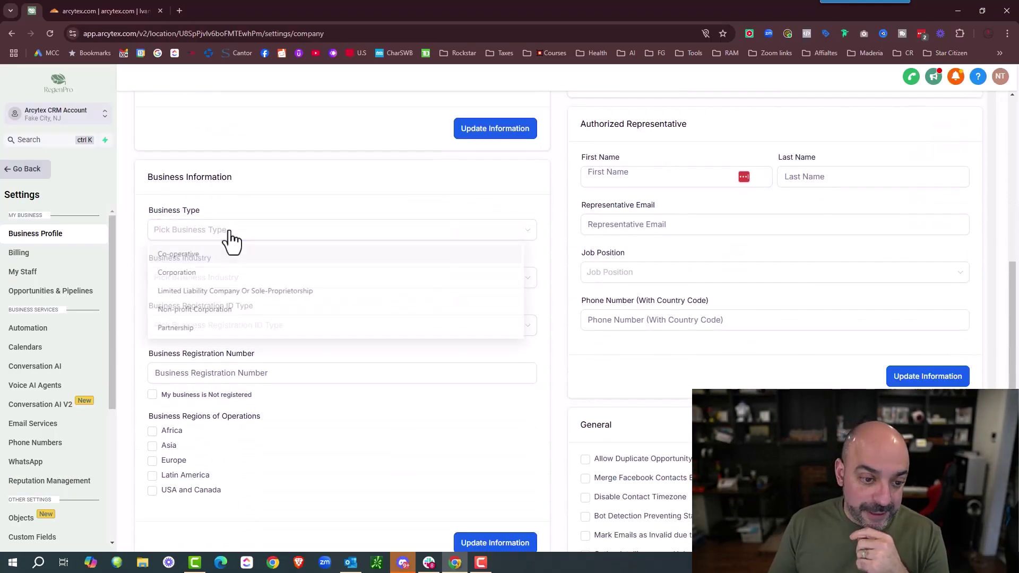
{"action": "left_click", "coordinate": [240, 295]}
{"action": "scroll", "coordinate": [268, 254], "scroll_direction": "down", "scroll_amount": 2}
{"action": "left_click", "coordinate": [260, 183]}
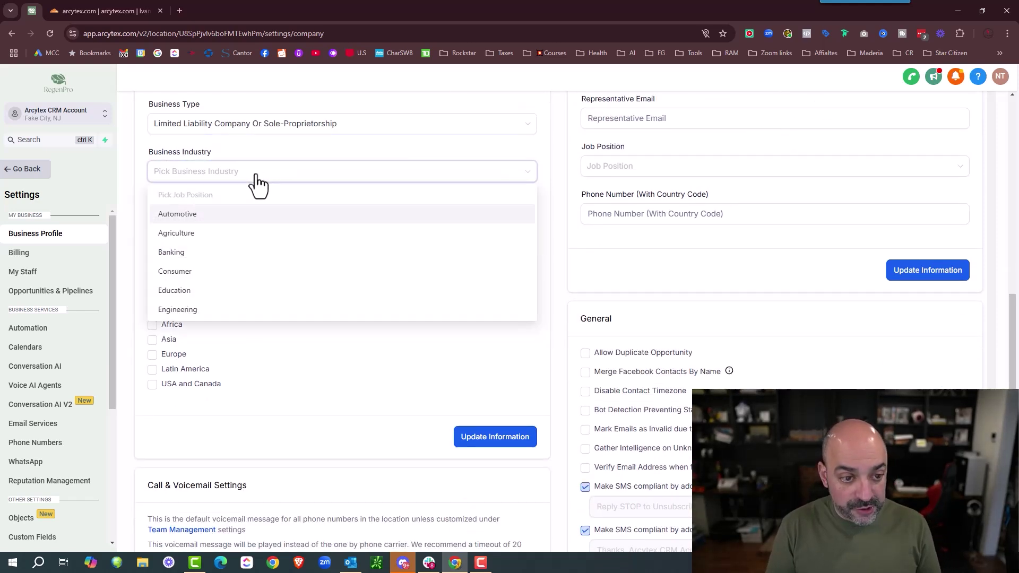
{"action": "scroll", "coordinate": [250, 234], "scroll_direction": "down", "scroll_amount": 3}
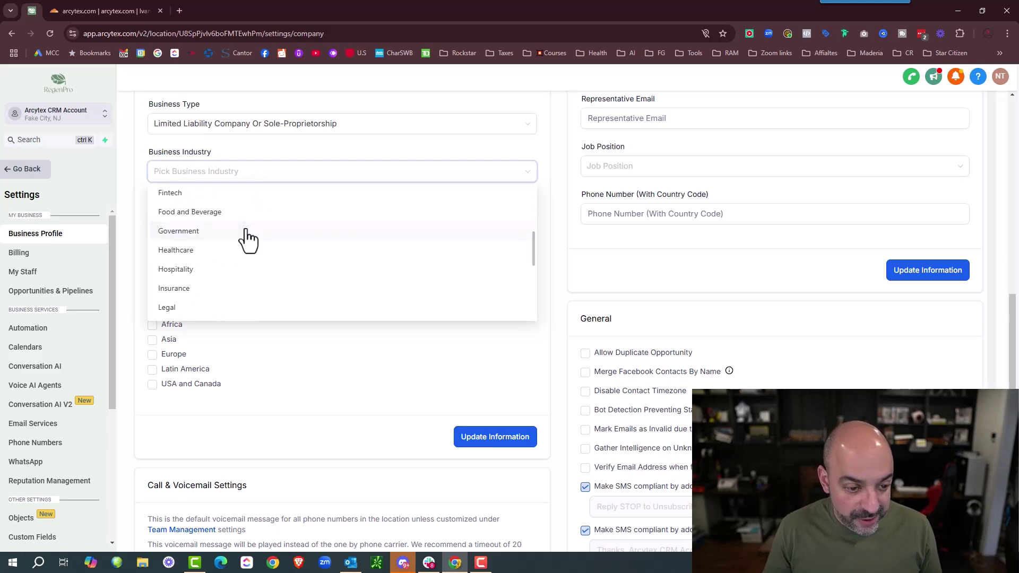
{"action": "scroll", "coordinate": [246, 231], "scroll_direction": "down", "scroll_amount": 4}
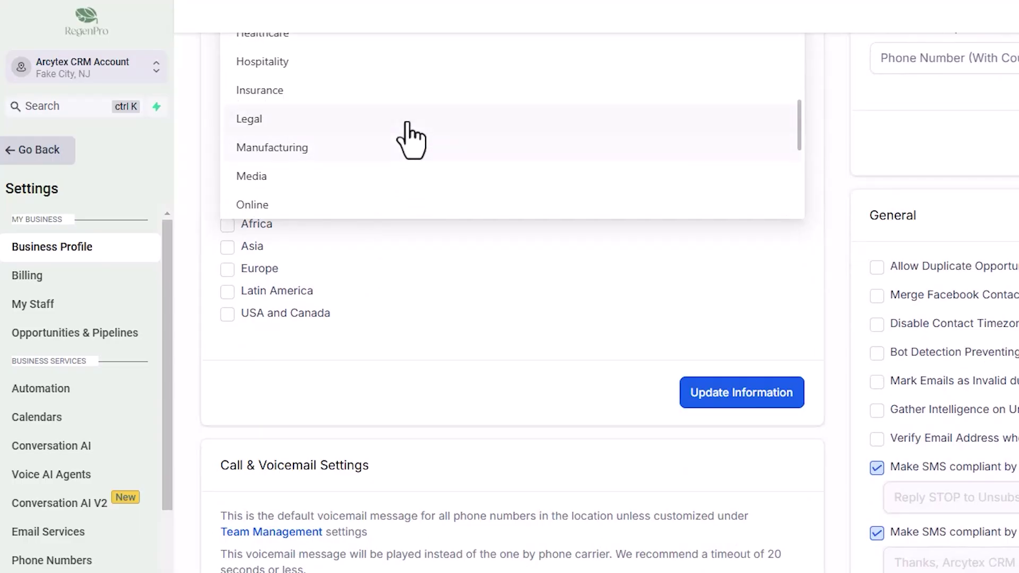
{"action": "scroll", "coordinate": [416, 106], "scroll_direction": "up", "scroll_amount": 8}
{"action": "scroll", "coordinate": [437, 239], "scroll_direction": "down", "scroll_amount": 1}
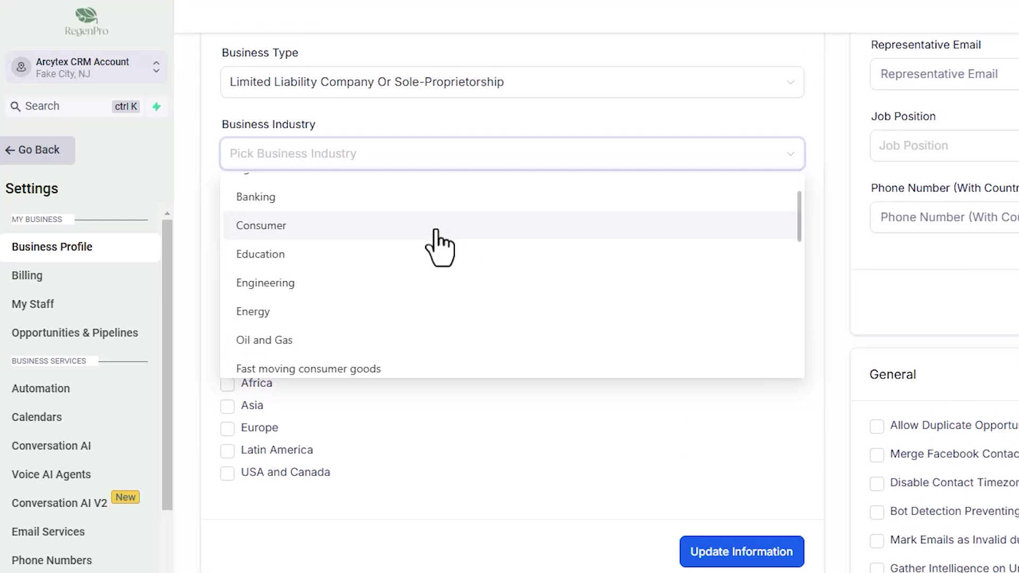
{"action": "scroll", "coordinate": [440, 246], "scroll_direction": "down", "scroll_amount": 8}
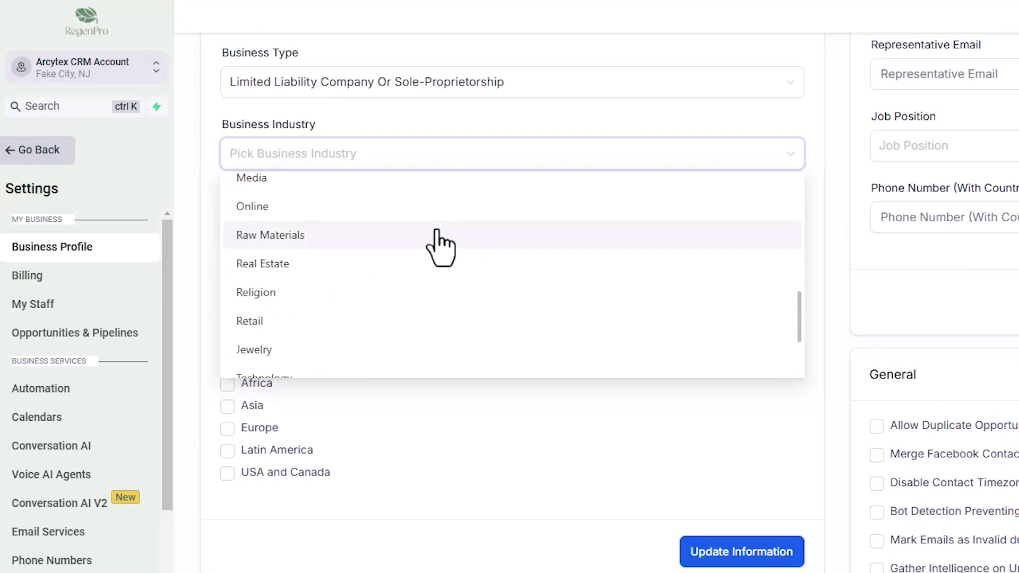
{"action": "left_click", "coordinate": [432, 207]}
- Mark USA and Canada as the region of operations and save the business information
{"action": "left_click", "coordinate": [449, 225]}
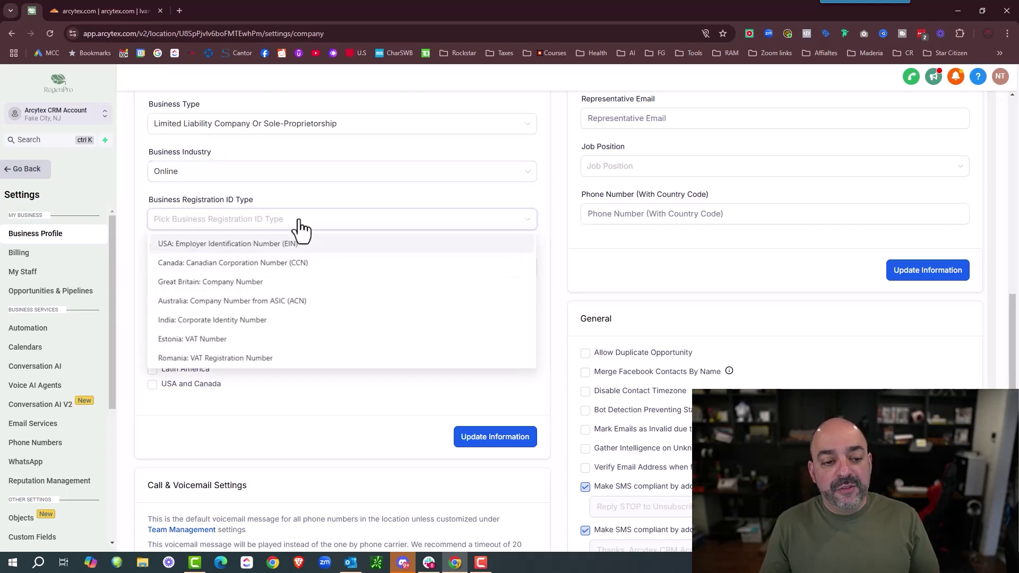
{"action": "left_click", "coordinate": [330, 200]}
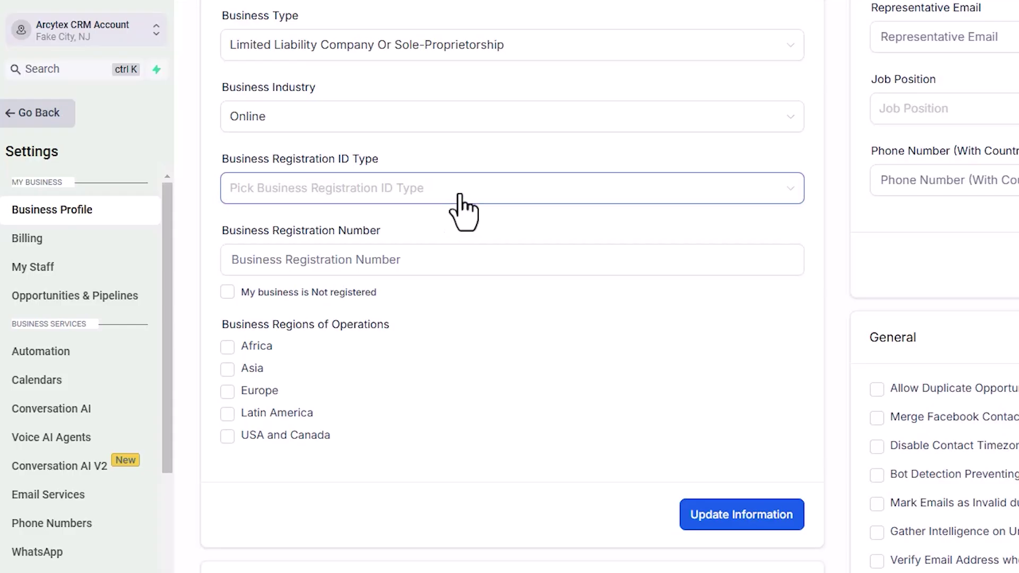
{"action": "left_click", "coordinate": [459, 198]}
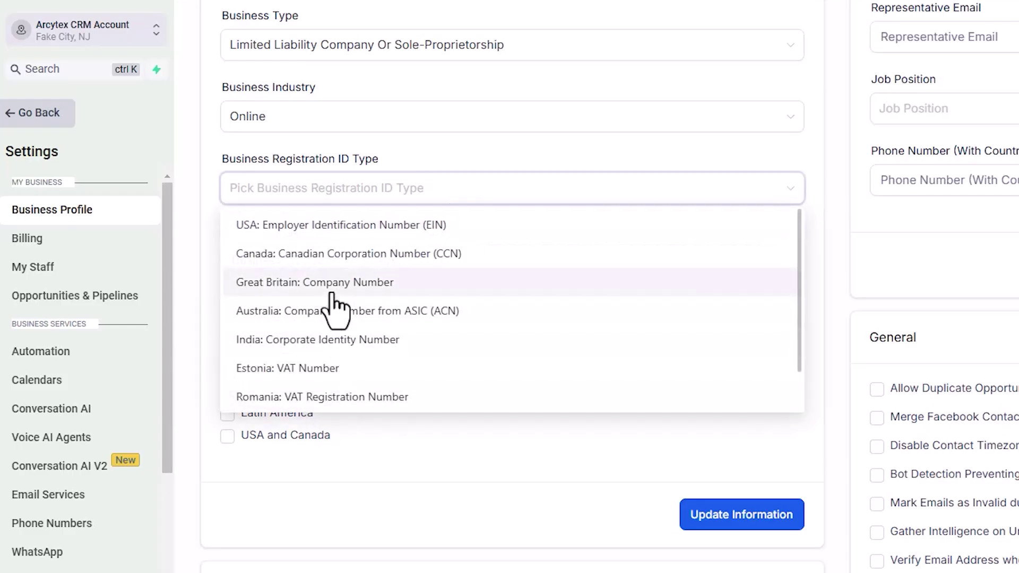
{"action": "left_click", "coordinate": [212, 137]}
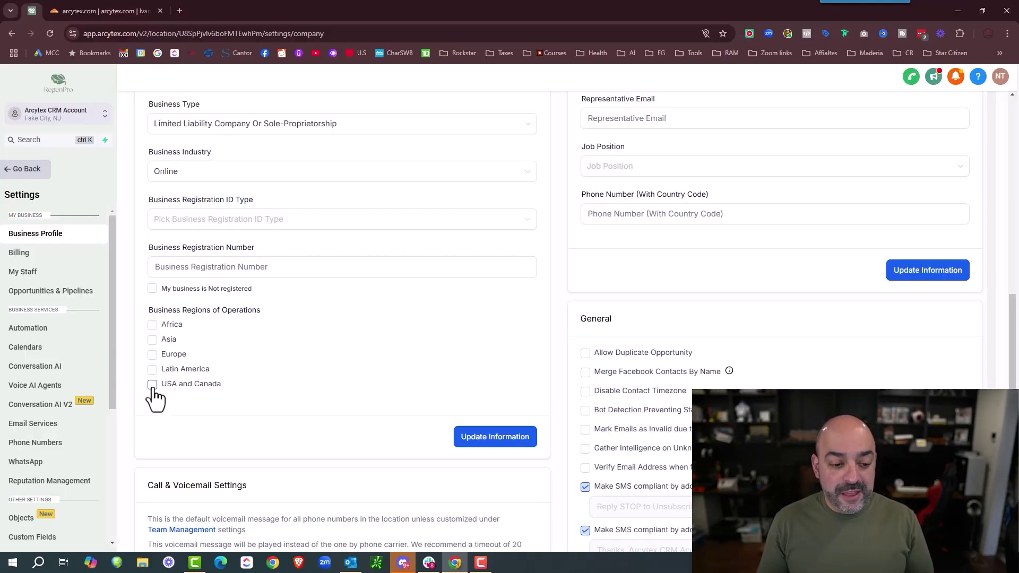
{"action": "left_click", "coordinate": [24, 359]}
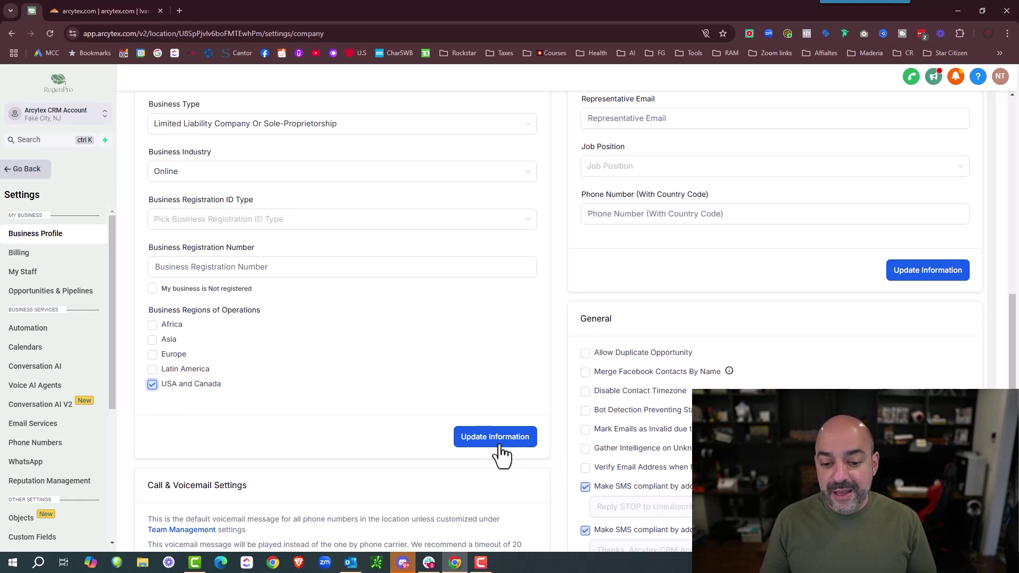
{"action": "left_click", "coordinate": [516, 267]}
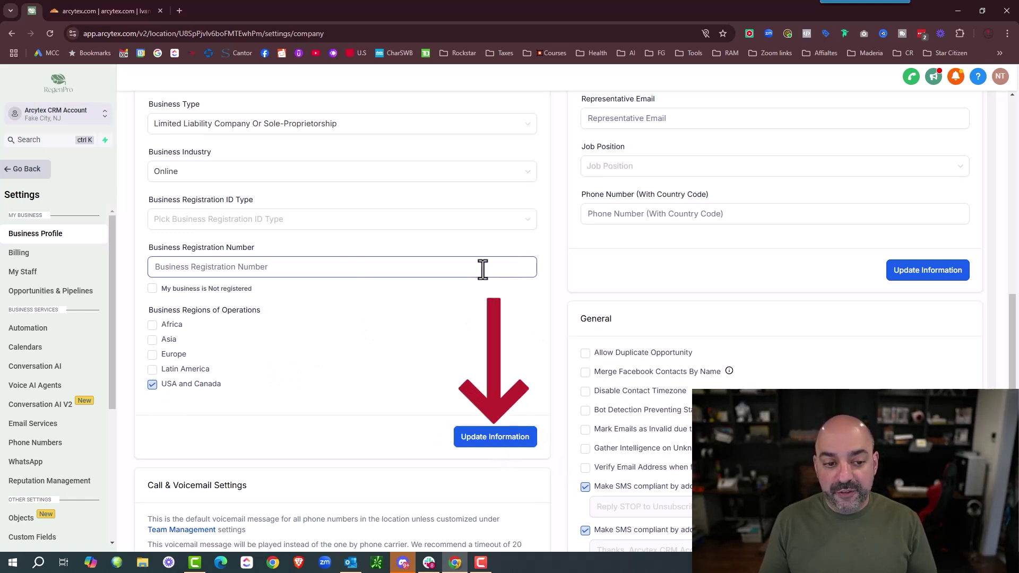
- Start on the business registration number field, then scroll back up to the Authorized Representative section
{"action": "left_click", "coordinate": [179, 265]}
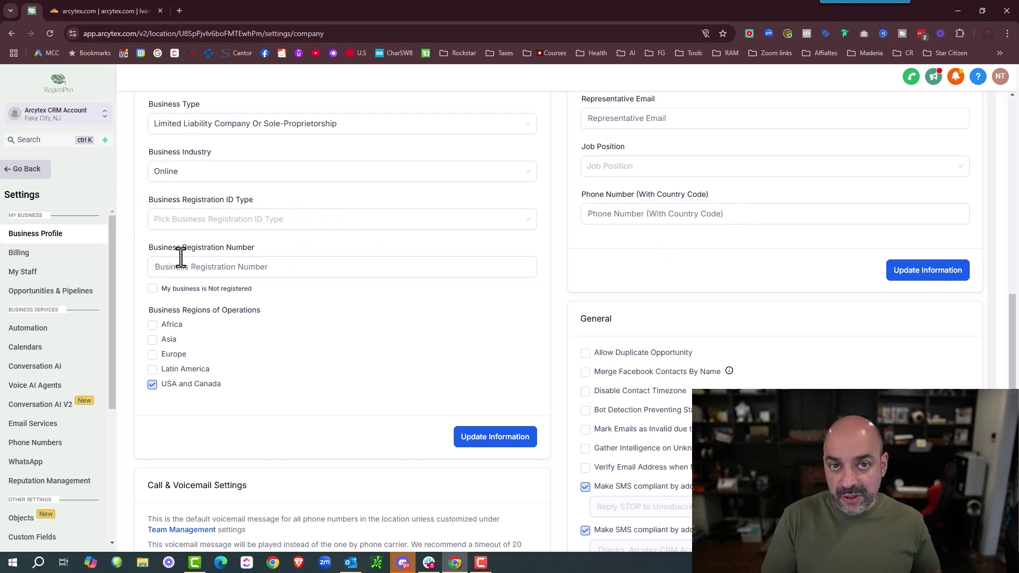
{"action": "scroll", "coordinate": [301, 291], "scroll_direction": "down", "scroll_amount": 5}
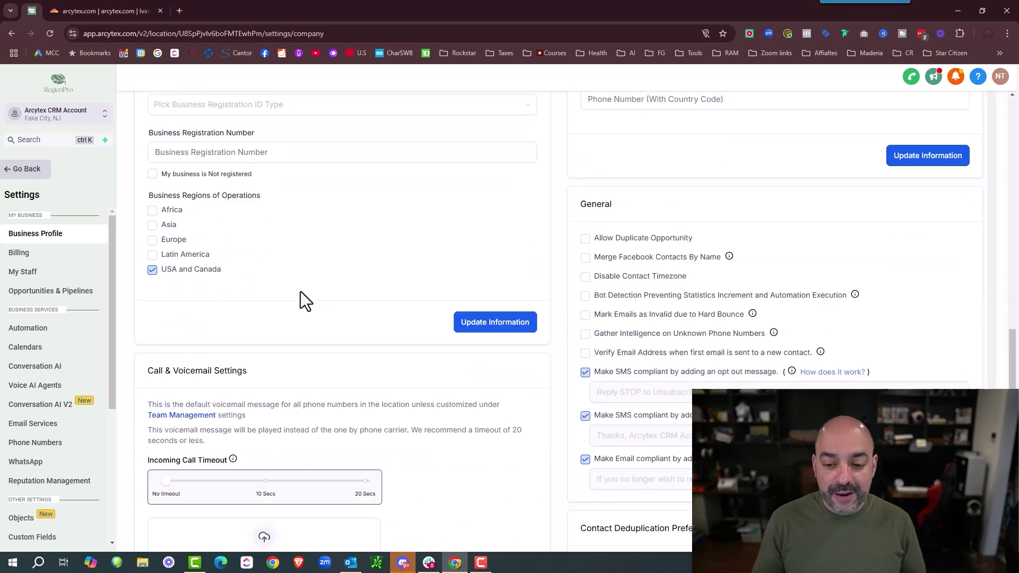
{"action": "scroll", "coordinate": [300, 266], "scroll_direction": "up", "scroll_amount": 1}
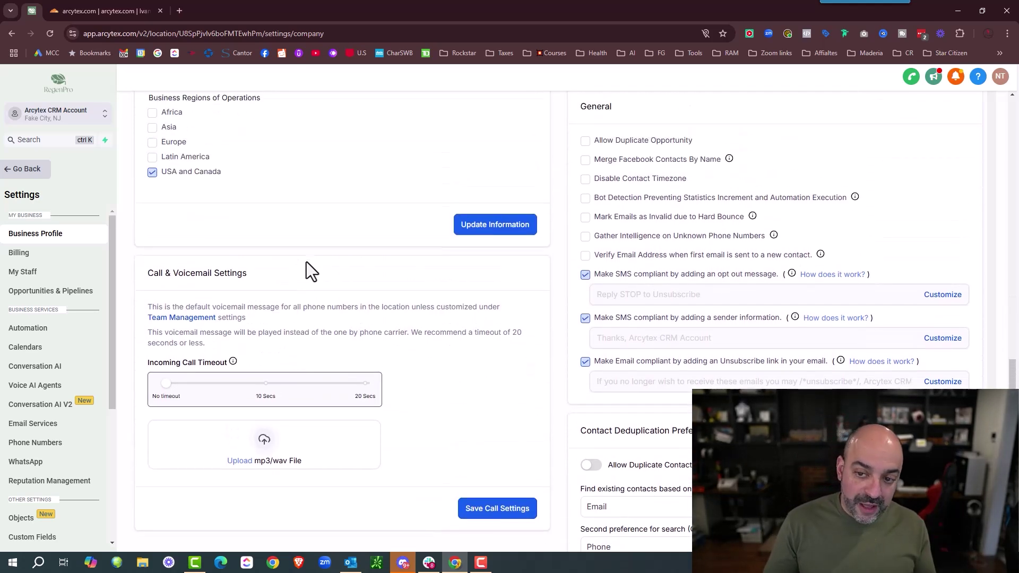
{"action": "scroll", "coordinate": [769, 199], "scroll_direction": "up", "scroll_amount": 4}
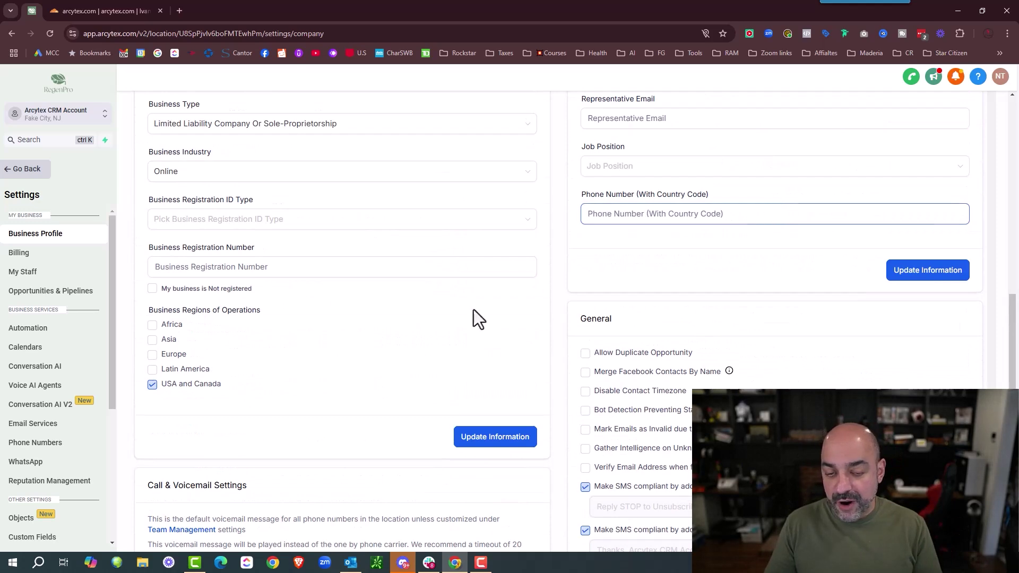
{"action": "scroll", "coordinate": [383, 348], "scroll_direction": "up", "scroll_amount": 3}
- Enter the representative's first and last name, e-mail, Director job position and phone number, and save
{"action": "left_click", "coordinate": [632, 209]}
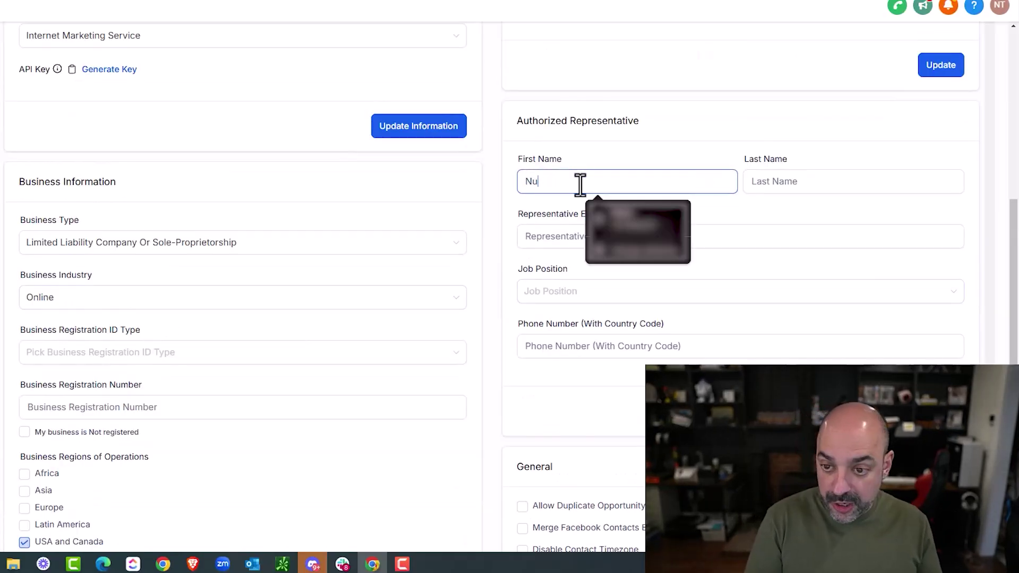
{"action": "key", "text": "Tab"}
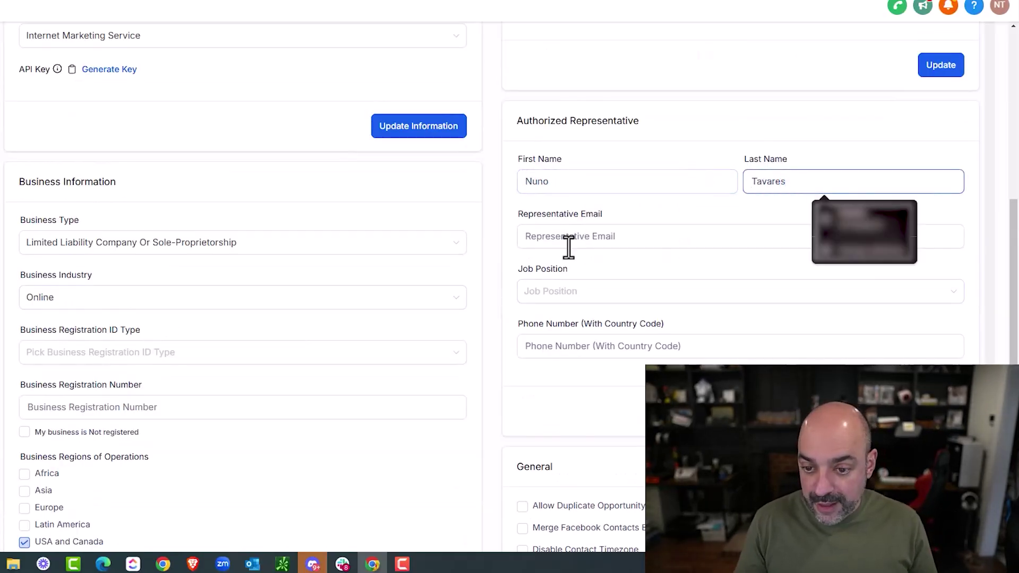
{"action": "left_click", "coordinate": [576, 235]}
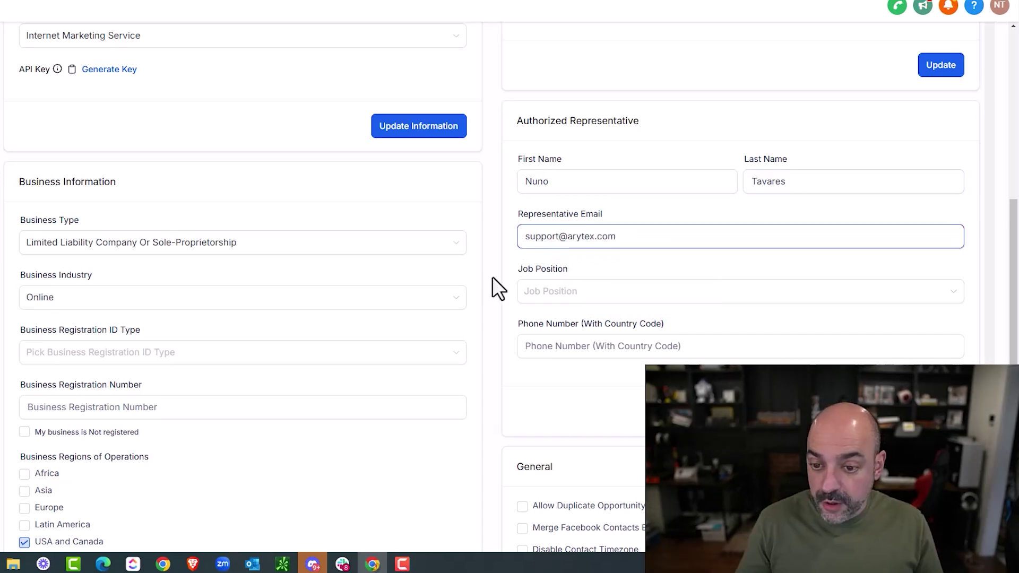
{"action": "left_click", "coordinate": [622, 295]}
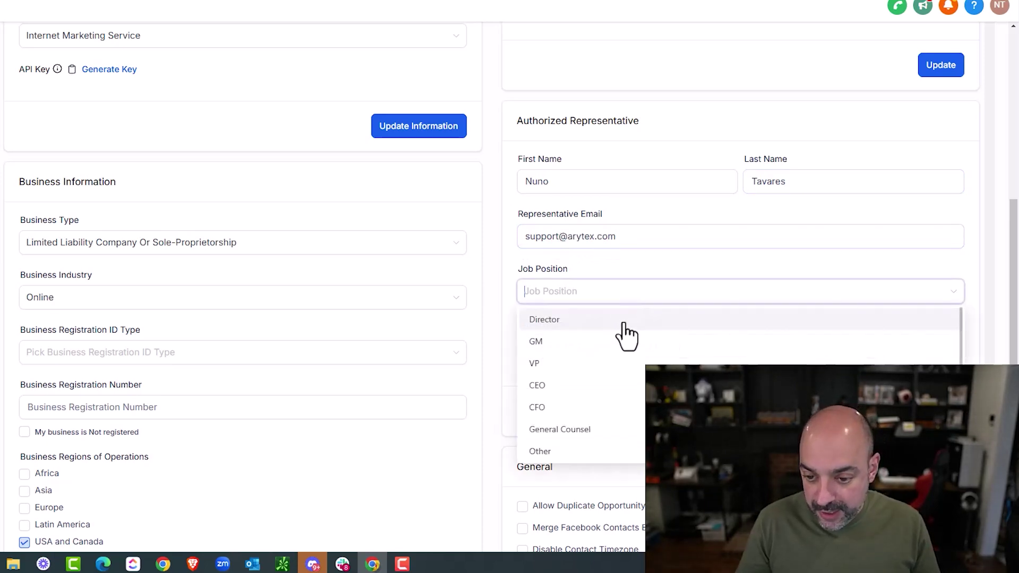
{"action": "left_click", "coordinate": [625, 323]}
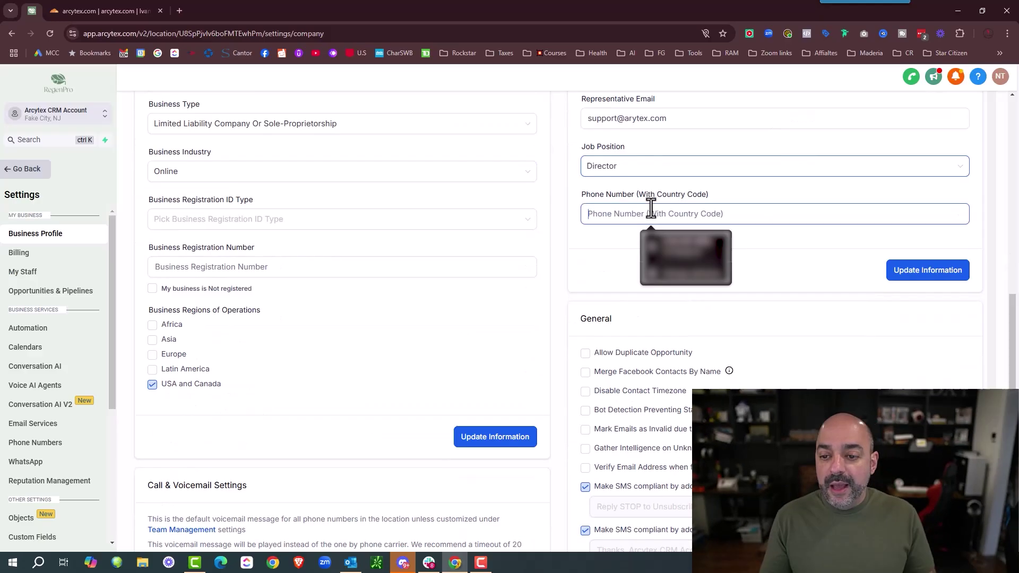
{"action": "left_click", "coordinate": [605, 338]}
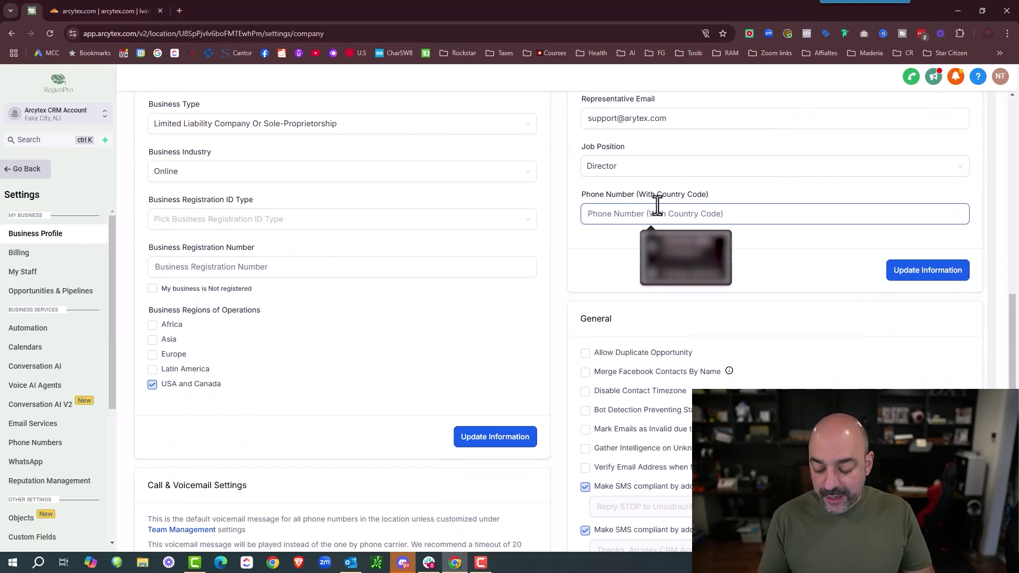
{"action": "type", "text": "+1180055512"}
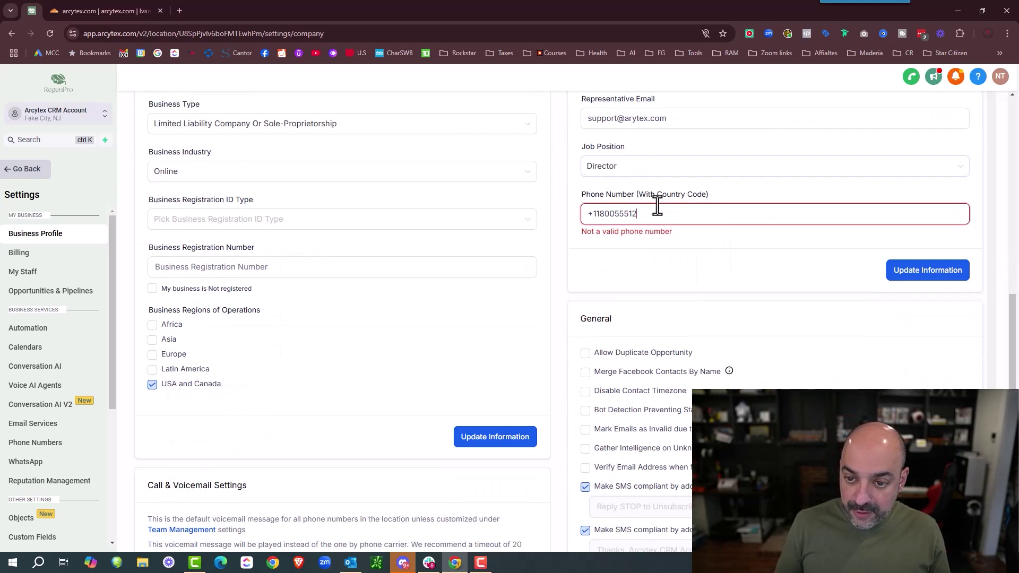
{"action": "type", "text": "12"}
{"action": "left_click", "coordinate": [947, 274]}
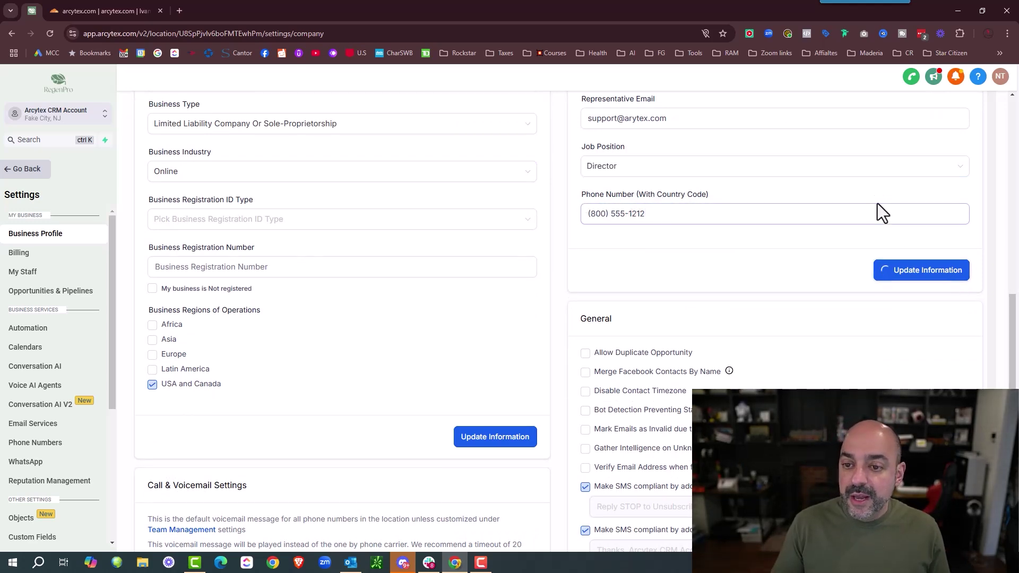
- Re-save the business information and raise the incoming call timeout to 20 seconds
{"action": "scroll", "coordinate": [856, 250], "scroll_direction": "up", "scroll_amount": 3}
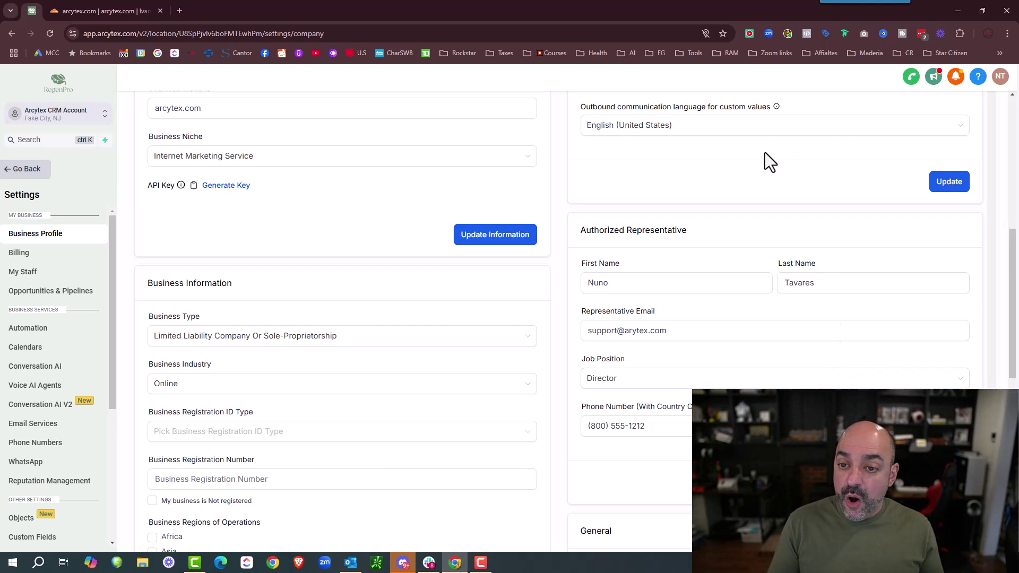
{"action": "scroll", "coordinate": [765, 152], "scroll_direction": "up", "scroll_amount": 5}
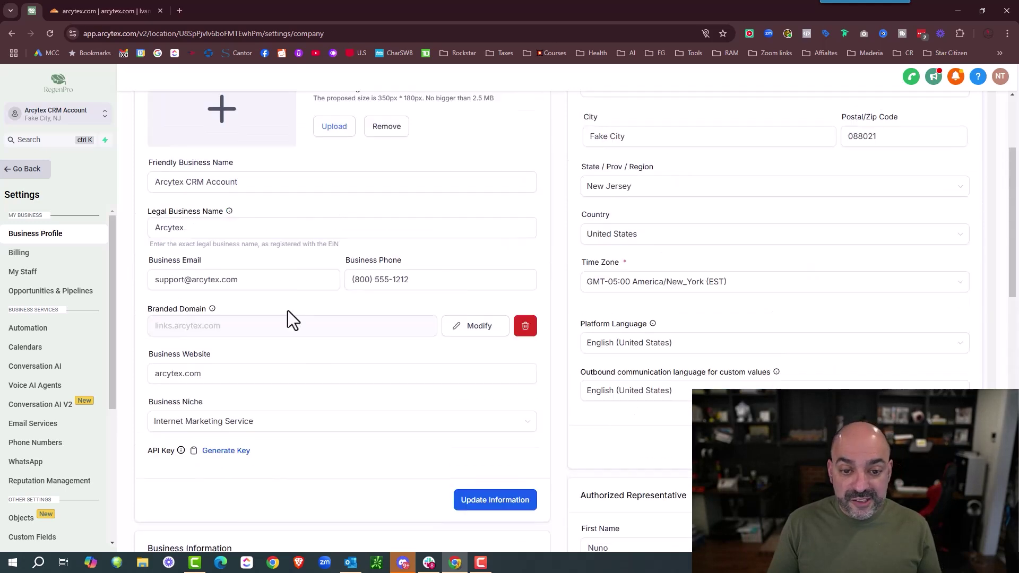
{"action": "scroll", "coordinate": [653, 374], "scroll_direction": "down", "scroll_amount": 7}
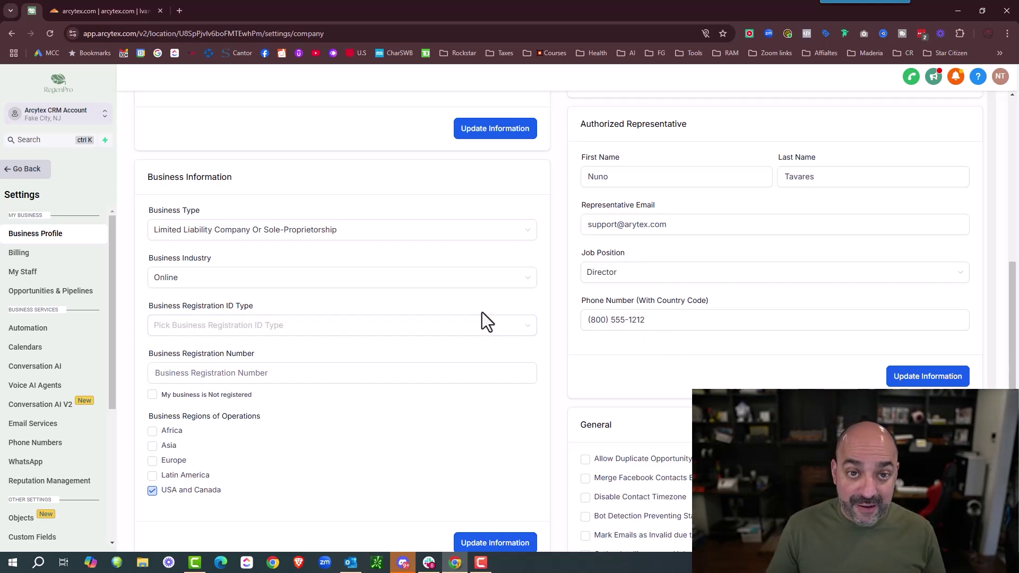
{"action": "scroll", "coordinate": [482, 312], "scroll_direction": "down", "scroll_amount": 3}
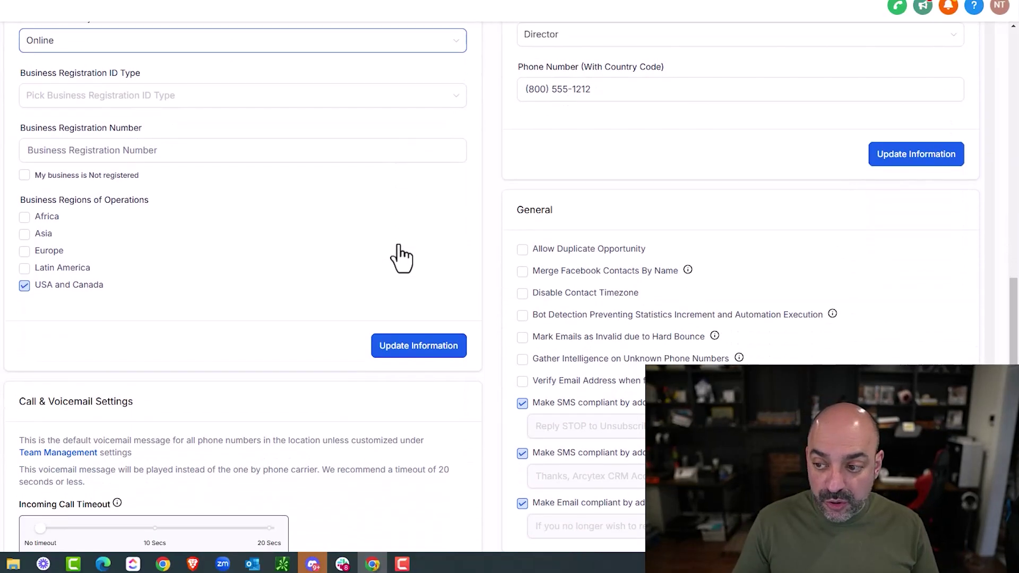
{"action": "scroll", "coordinate": [402, 259], "scroll_direction": "down", "scroll_amount": 1}
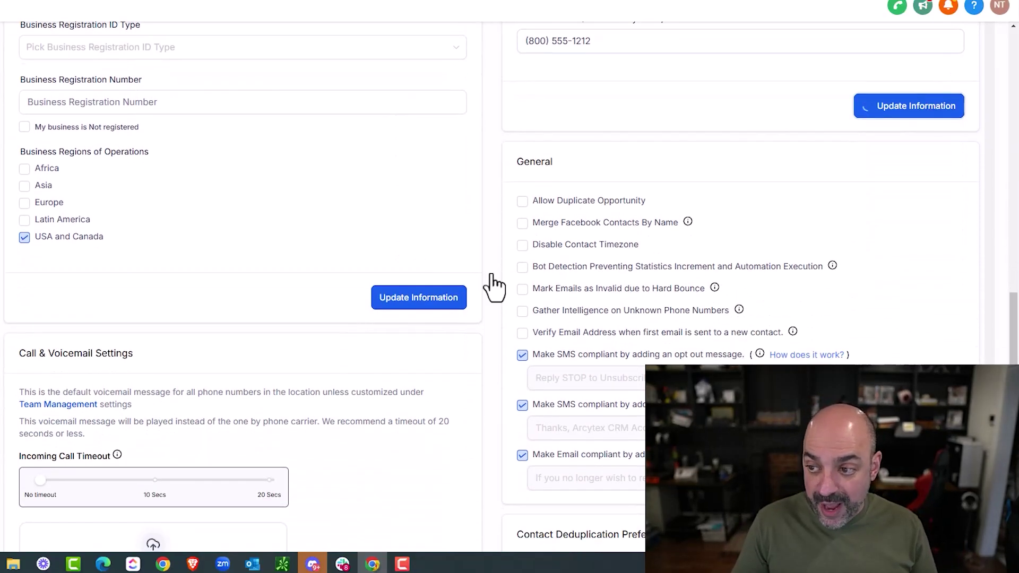
{"action": "left_click", "coordinate": [417, 297]}
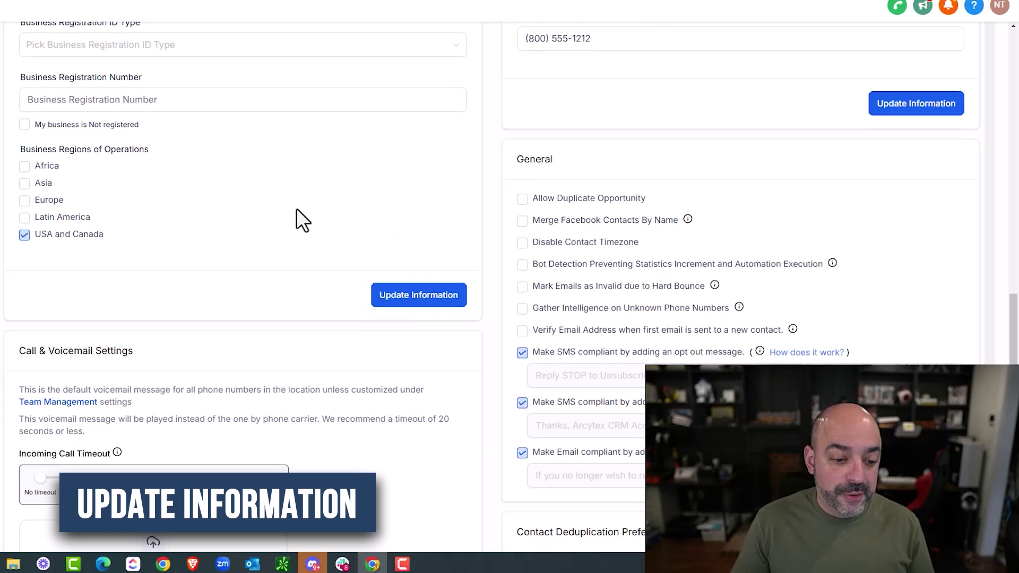
{"action": "scroll", "coordinate": [296, 212], "scroll_direction": "down", "scroll_amount": 4}
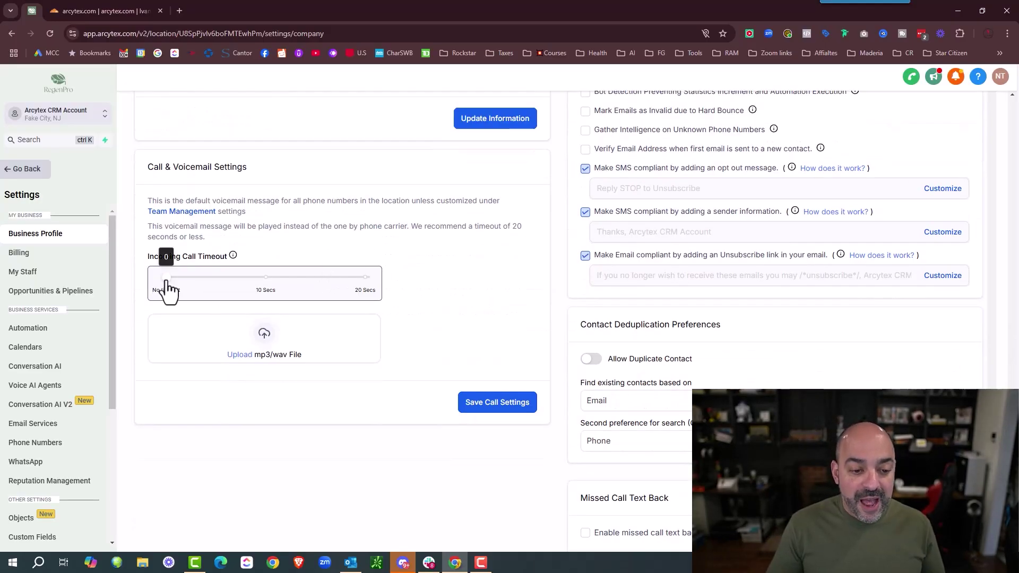
{"action": "left_click_drag", "start_coordinate": [165, 277], "coordinate": [371, 279]}
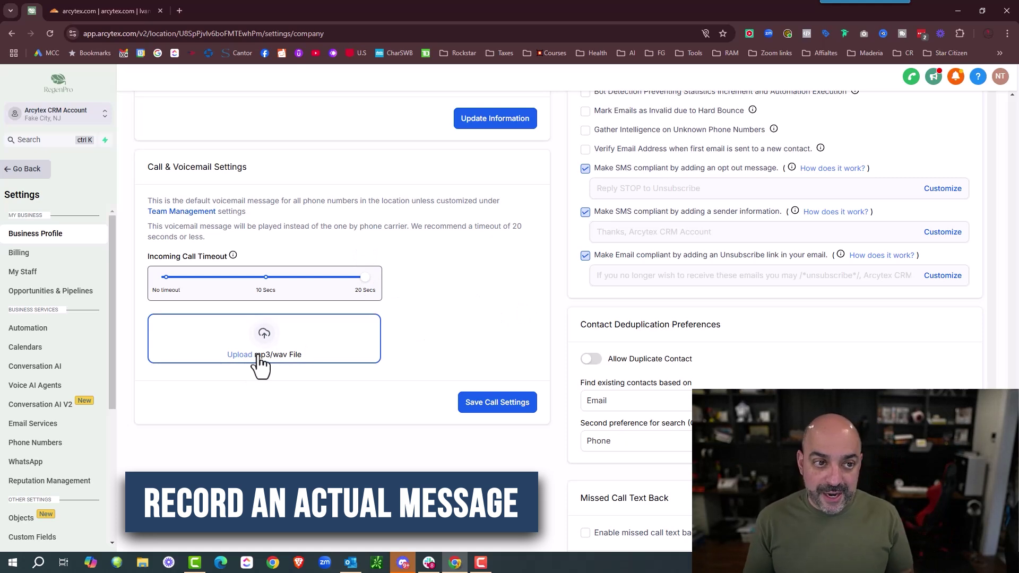
{"action": "left_click", "coordinate": [184, 10]}
- Record a 10-second voice message on online-voice-recorder.com and download it as an mp3
{"action": "type", "text": "online recorder"}
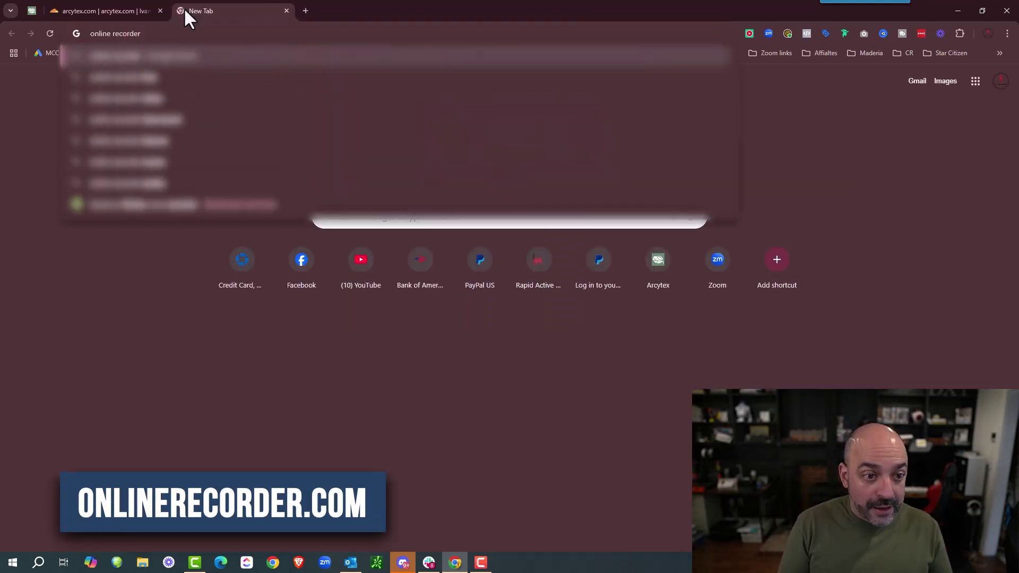
{"action": "key", "text": "Return"}
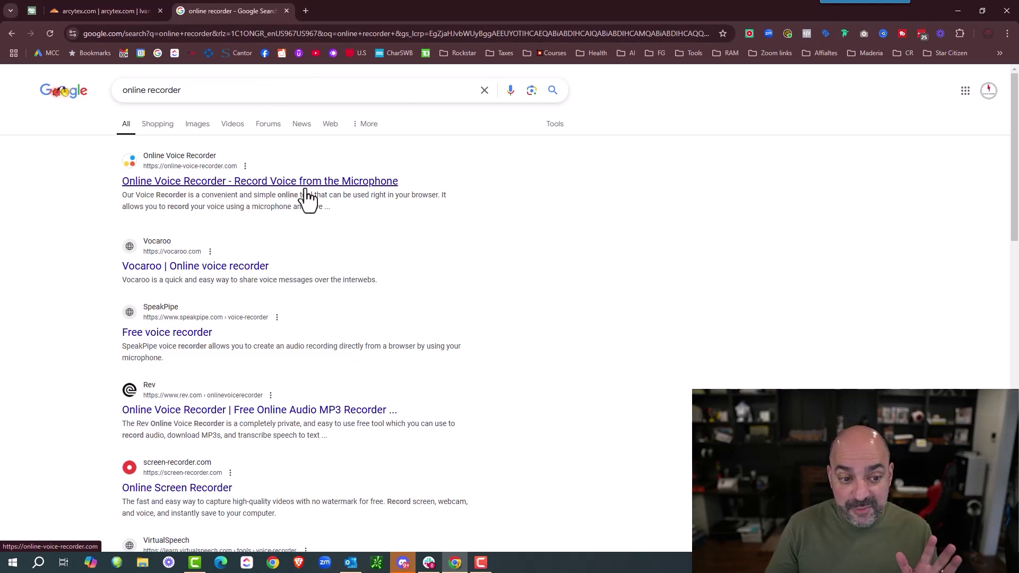
{"action": "left_click", "coordinate": [362, 190]}
{"action": "left_click", "coordinate": [510, 312]}
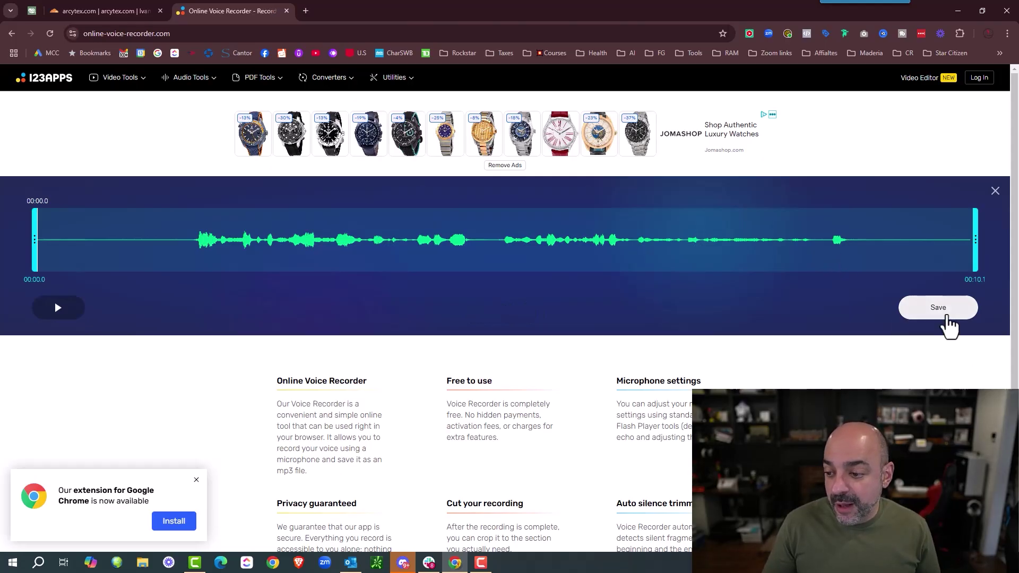
{"action": "left_click", "coordinate": [947, 318]}
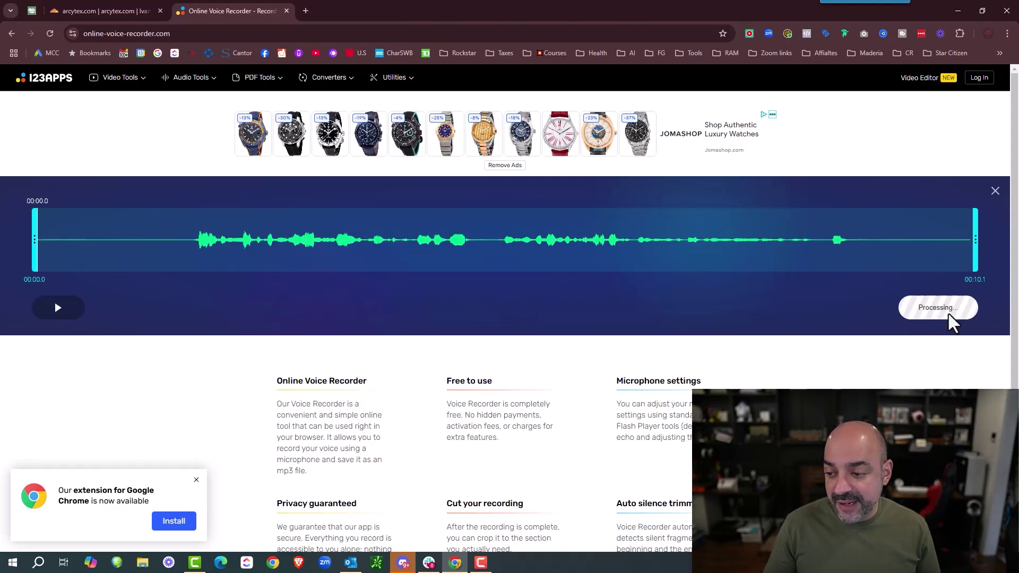
{"action": "left_click", "coordinate": [144, 9]}
- Upload the recorded mp3 as the voicemail, lower the call timeout to about 13 seconds, and save
{"action": "left_click", "coordinate": [32, 11]}
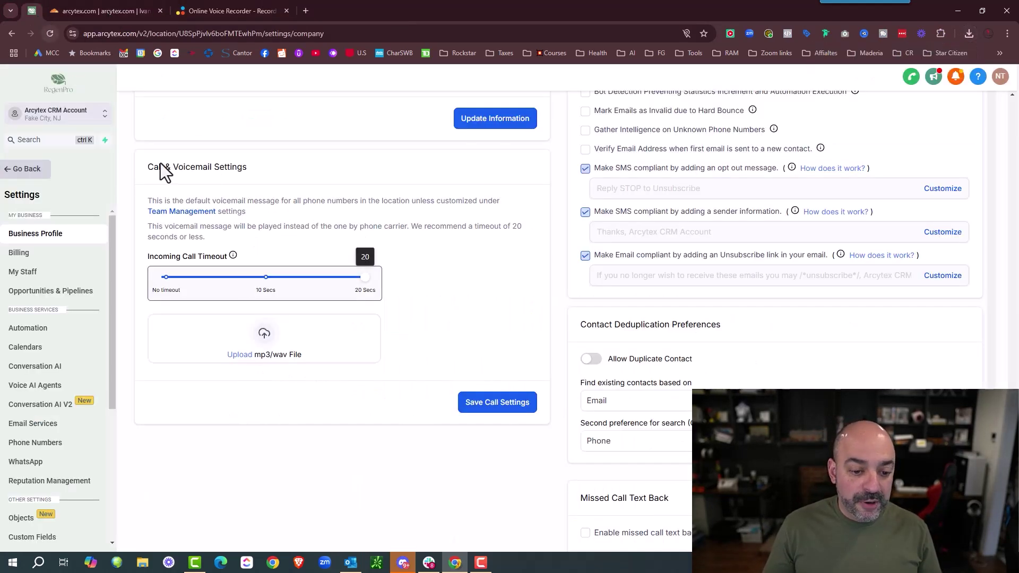
{"action": "left_click", "coordinate": [261, 363]}
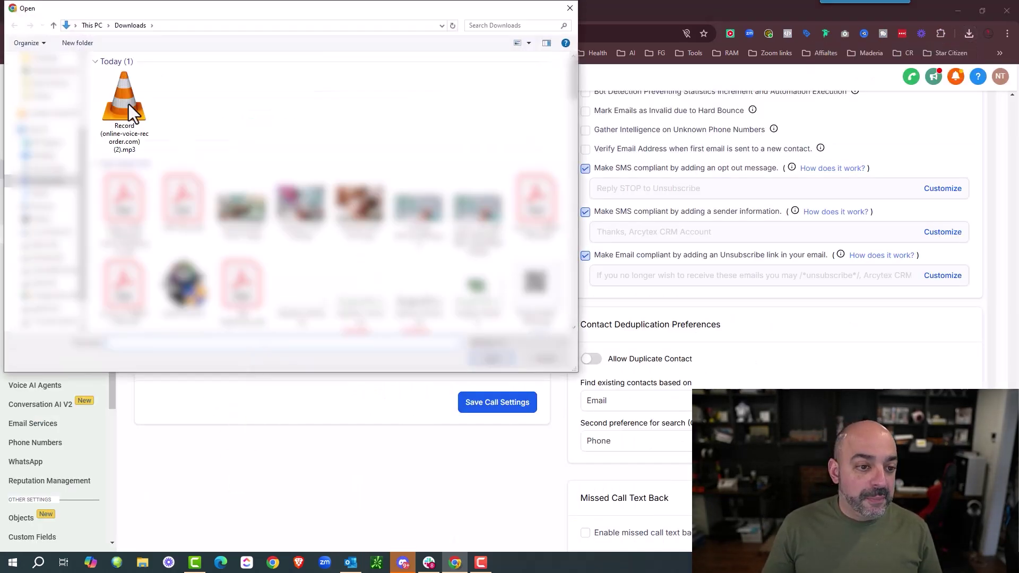
{"action": "double_click", "coordinate": [128, 104]}
{"action": "left_click", "coordinate": [511, 426]}
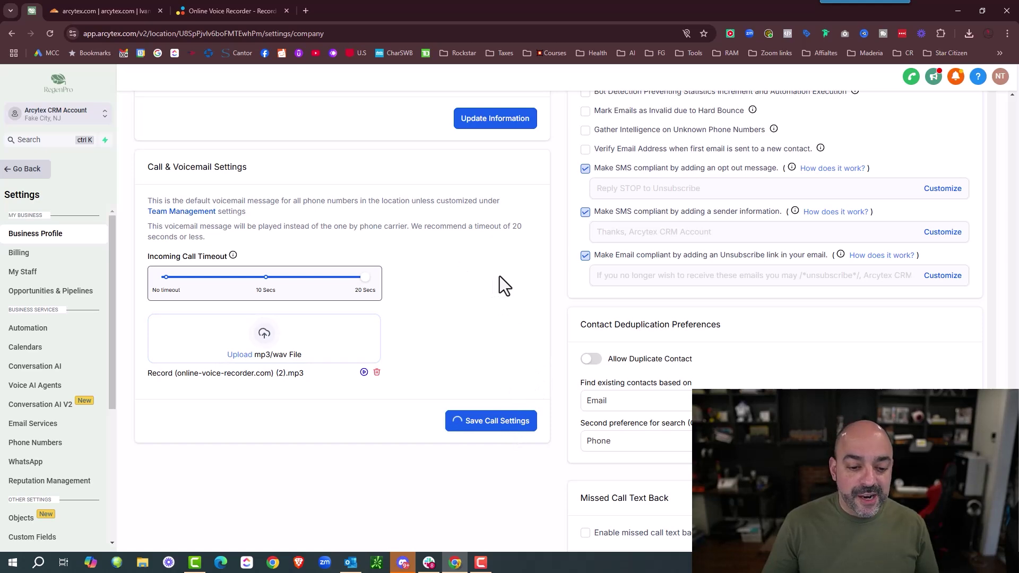
{"action": "left_click_drag", "start_coordinate": [363, 279], "coordinate": [267, 285]}
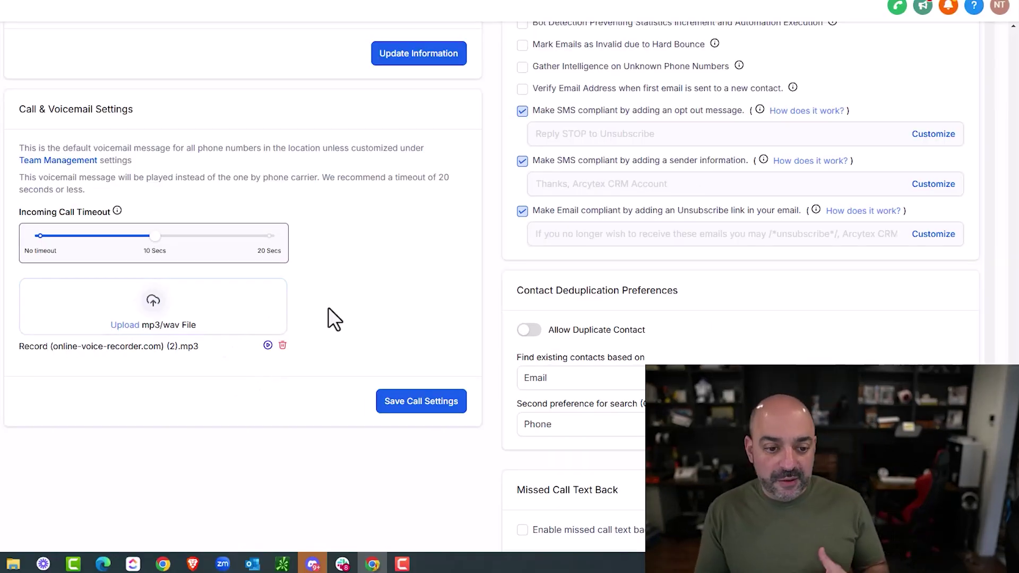
{"action": "left_click", "coordinate": [418, 409]}
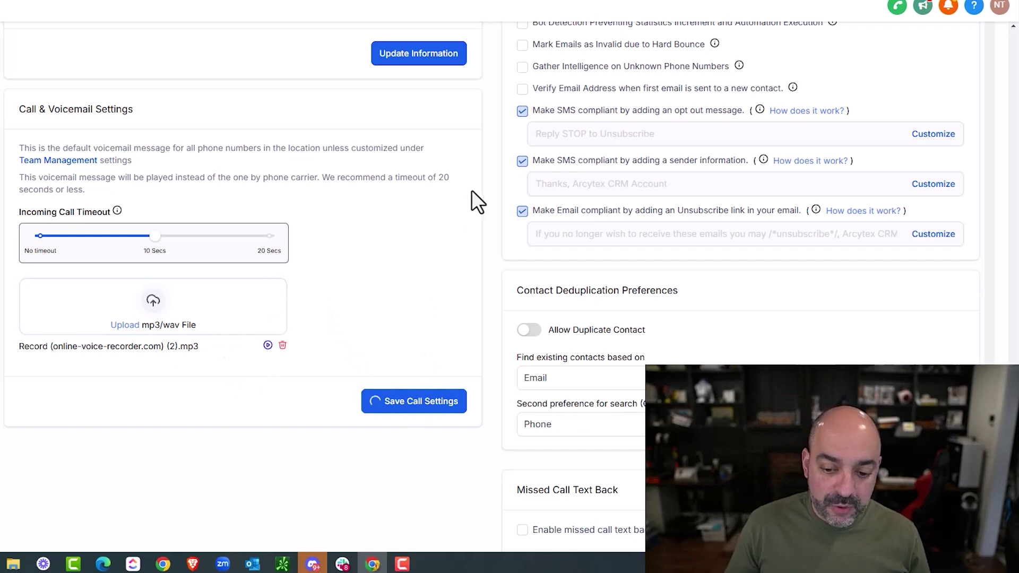
- Stop marking emails invalid after hard bounces and enable intelligence gathering for unknown phone numbers
{"action": "scroll", "coordinate": [874, 226], "scroll_direction": "up", "scroll_amount": 5}
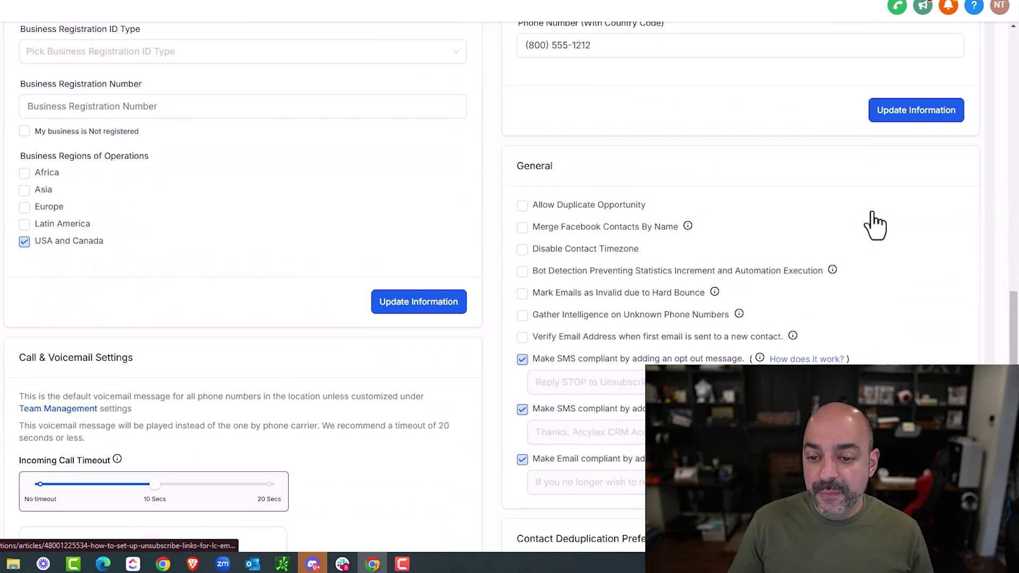
{"action": "scroll", "coordinate": [873, 215], "scroll_direction": "down", "scroll_amount": 3}
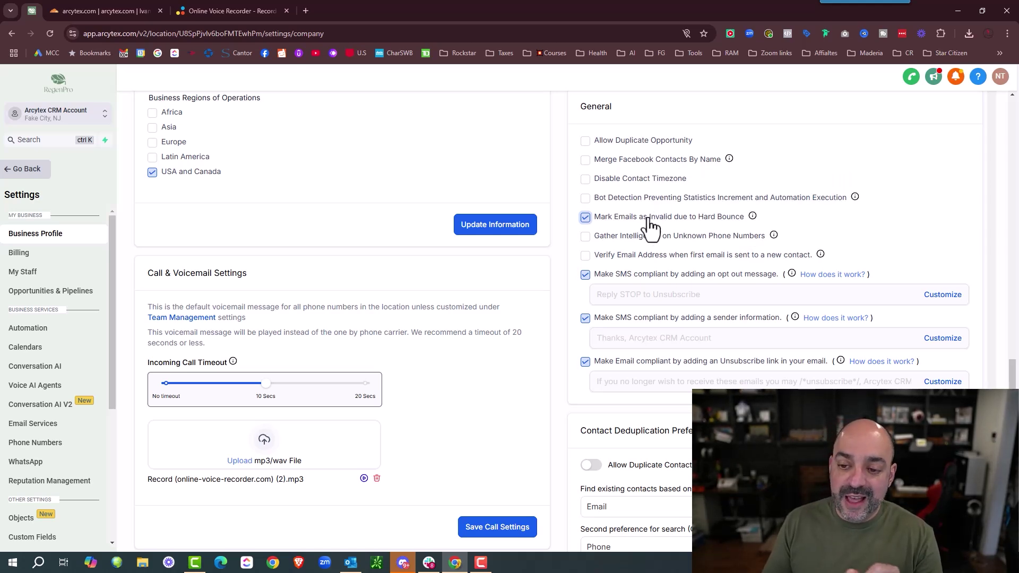
{"action": "left_click", "coordinate": [585, 217]}
{"action": "left_click", "coordinate": [585, 236]}
- Remove 'CRM Account' from the SMS sender ID so the sign-off reads 'Thanks, Arcytex', and save
{"action": "mouse_move", "coordinate": [773, 236]}
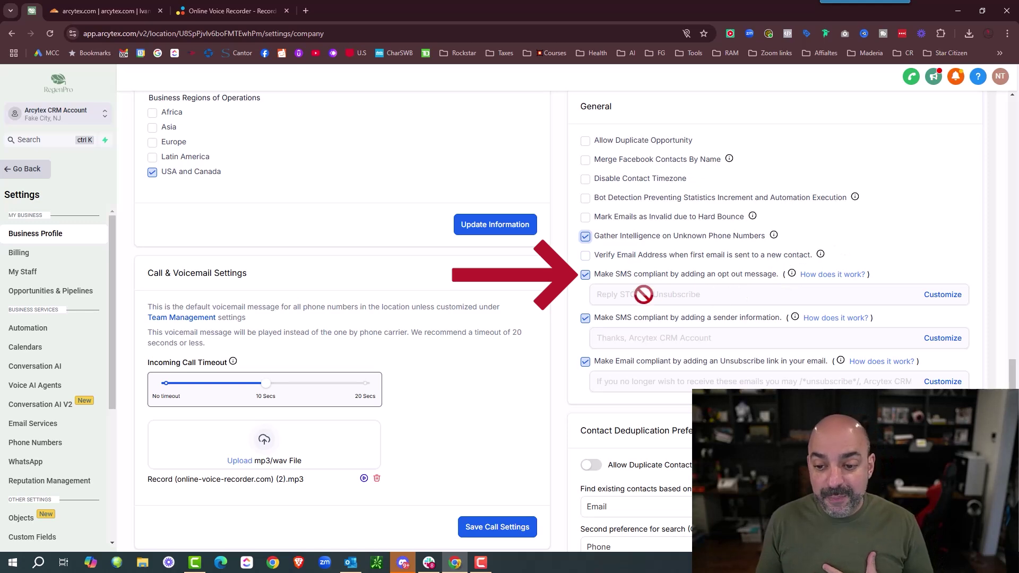
{"action": "mouse_move", "coordinate": [792, 275]}
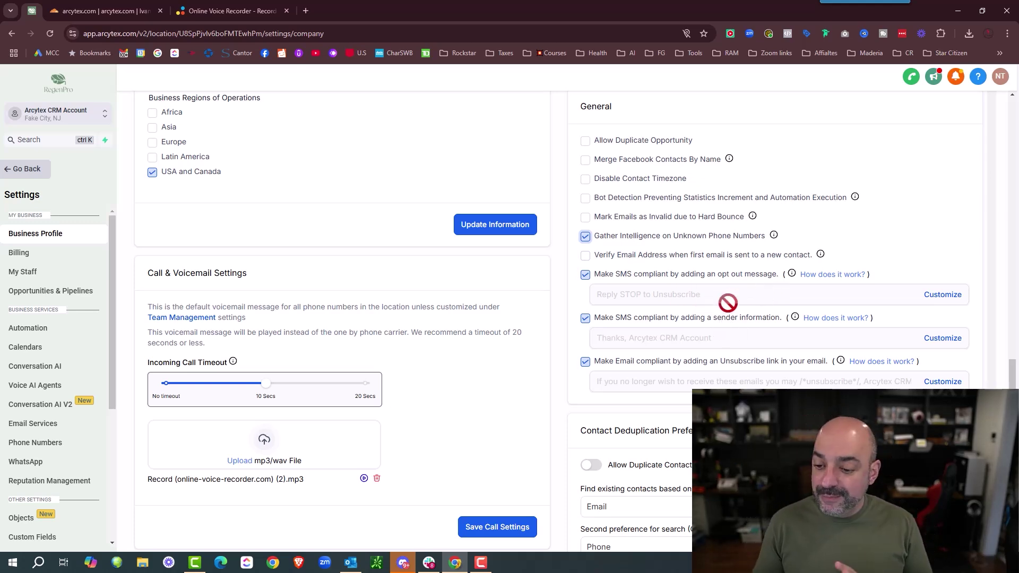
{"action": "left_click", "coordinate": [938, 340]}
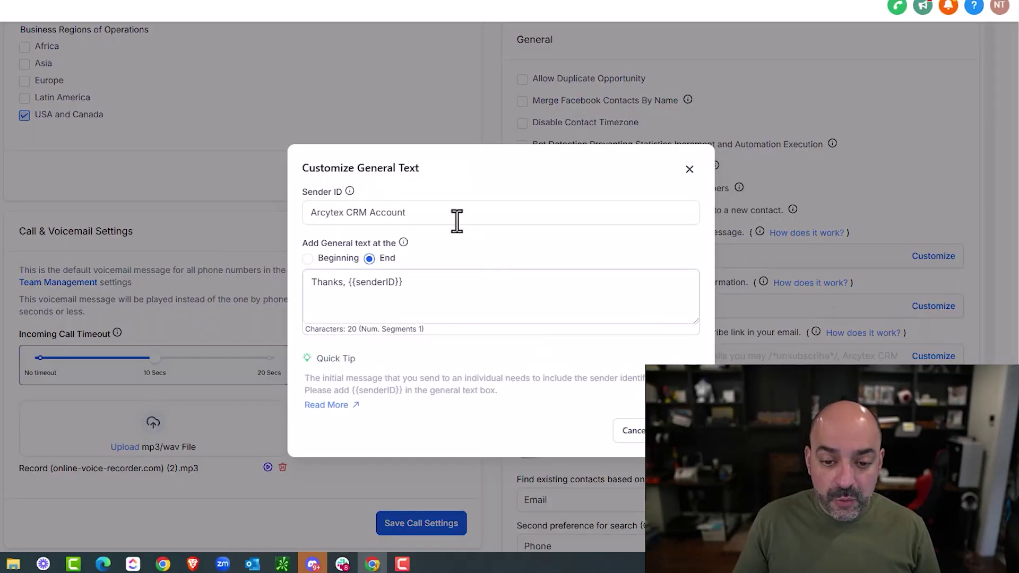
{"action": "left_click_drag", "start_coordinate": [456, 220], "coordinate": [346, 215]}
{"action": "key", "text": "BackSpace"}
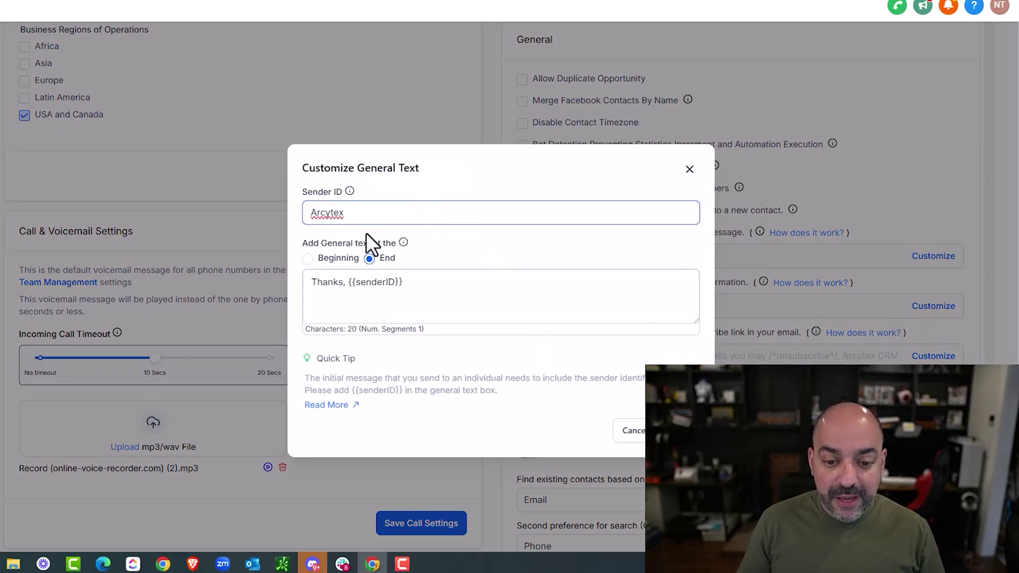
{"action": "left_click", "coordinate": [666, 430]}
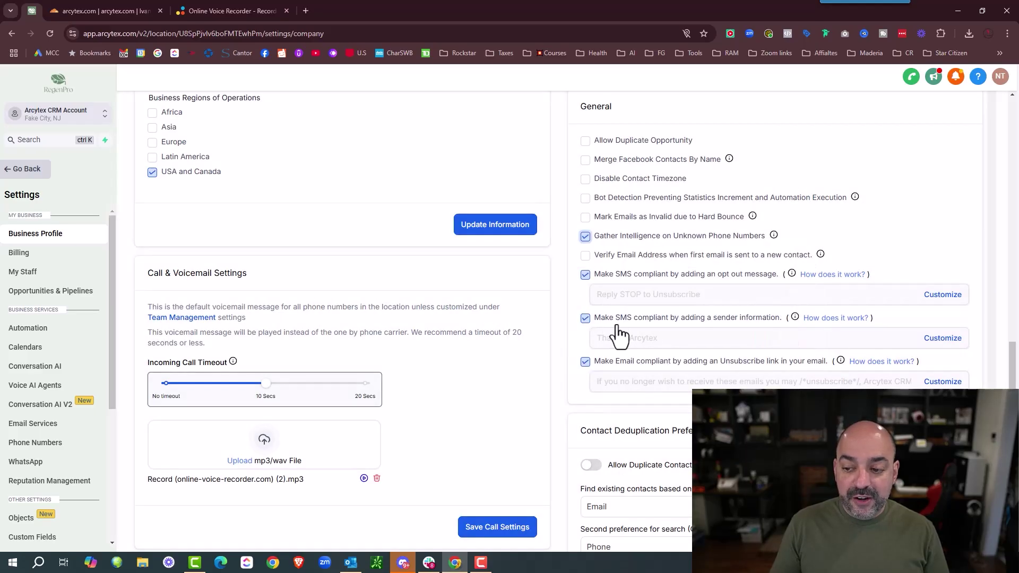
{"action": "mouse_move", "coordinate": [795, 319]}
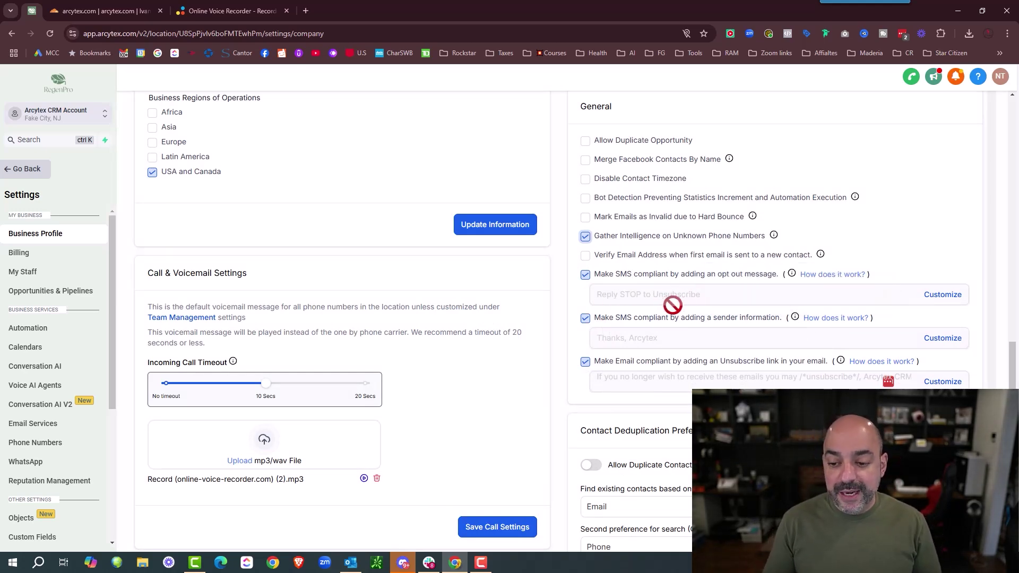
{"action": "scroll", "coordinate": [673, 304], "scroll_direction": "down", "scroll_amount": 2}
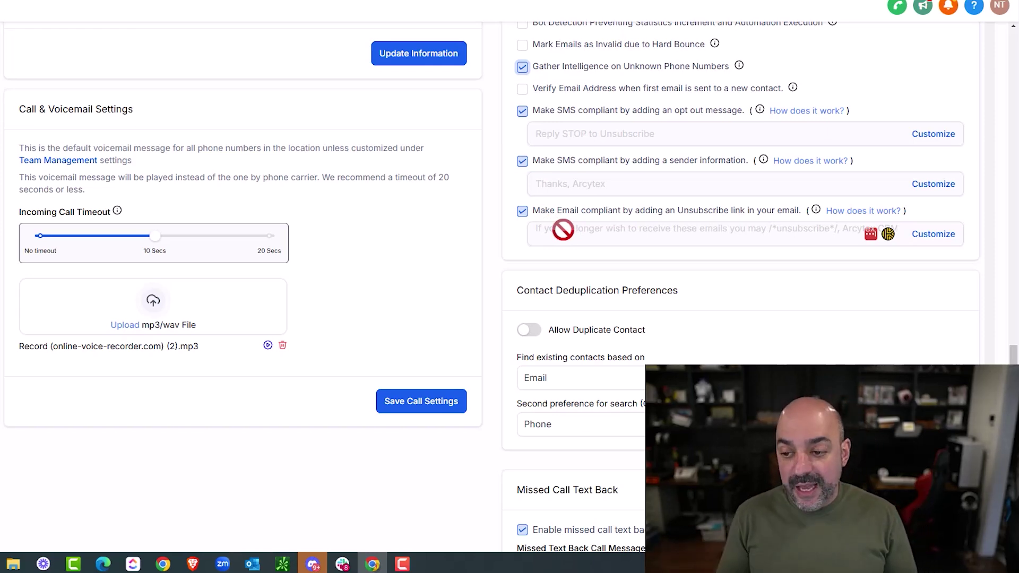
{"action": "mouse_move", "coordinate": [815, 211]}
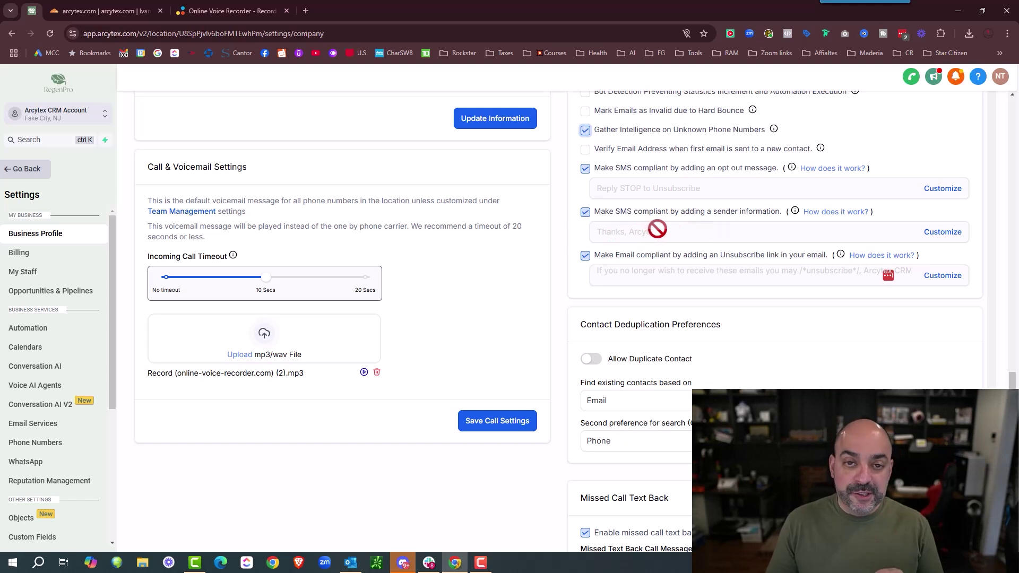
{"action": "scroll", "coordinate": [775, 382], "scroll_direction": "down", "scroll_amount": 2}
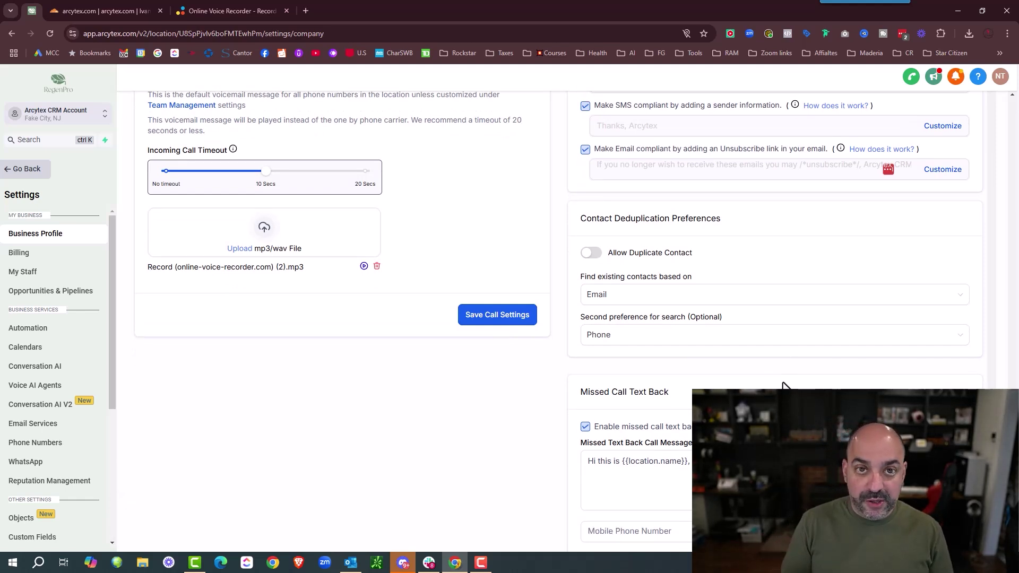
{"action": "scroll", "coordinate": [784, 384], "scroll_direction": "down", "scroll_amount": 2}
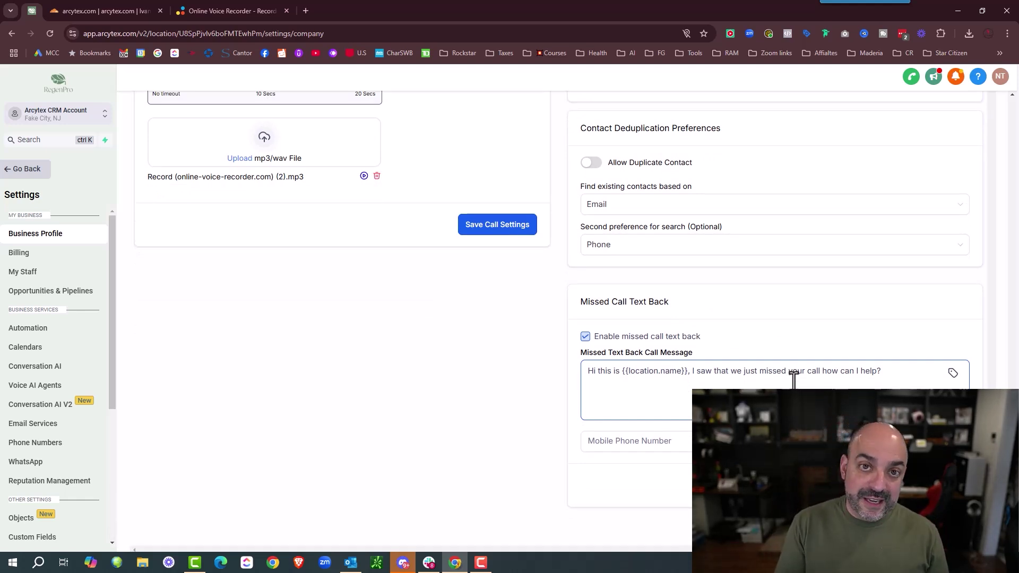
{"action": "scroll", "coordinate": [386, 277], "scroll_direction": "up", "scroll_amount": 1}
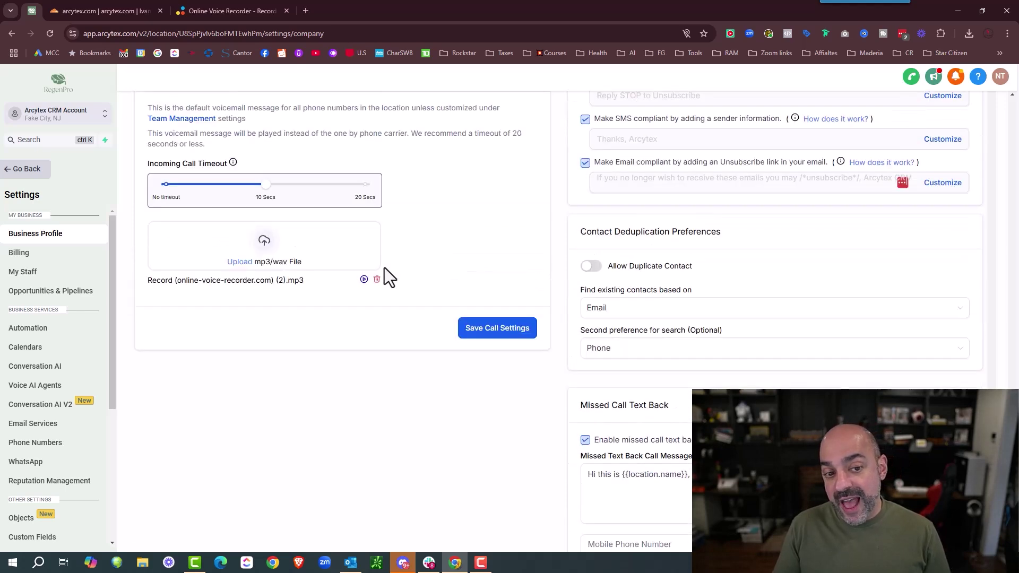
{"action": "scroll", "coordinate": [393, 284], "scroll_direction": "down", "scroll_amount": 1}
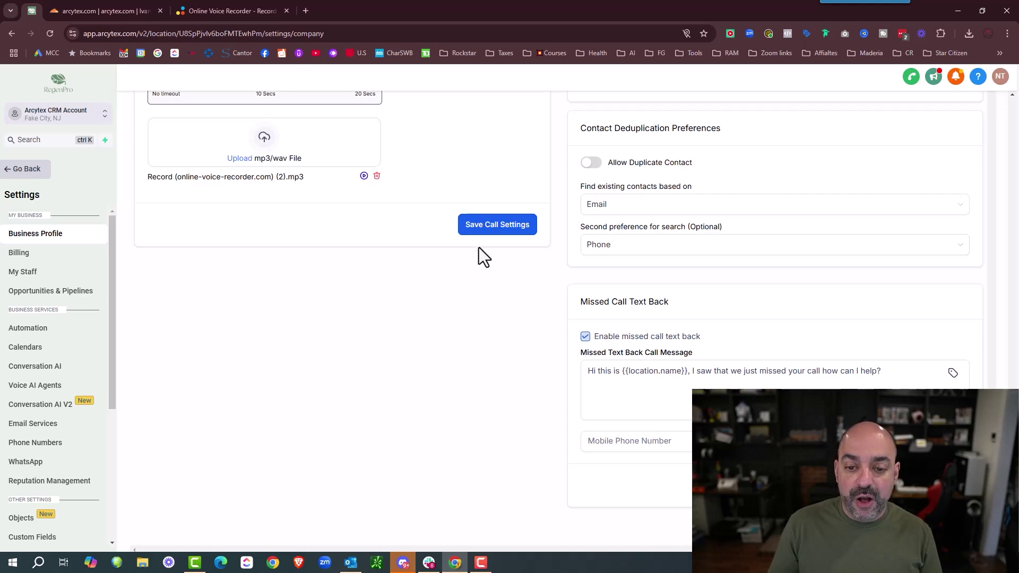
{"action": "scroll", "coordinate": [743, 292], "scroll_direction": "up", "scroll_amount": 4}
{"action": "scroll", "coordinate": [739, 202], "scroll_direction": "down", "scroll_amount": 3}
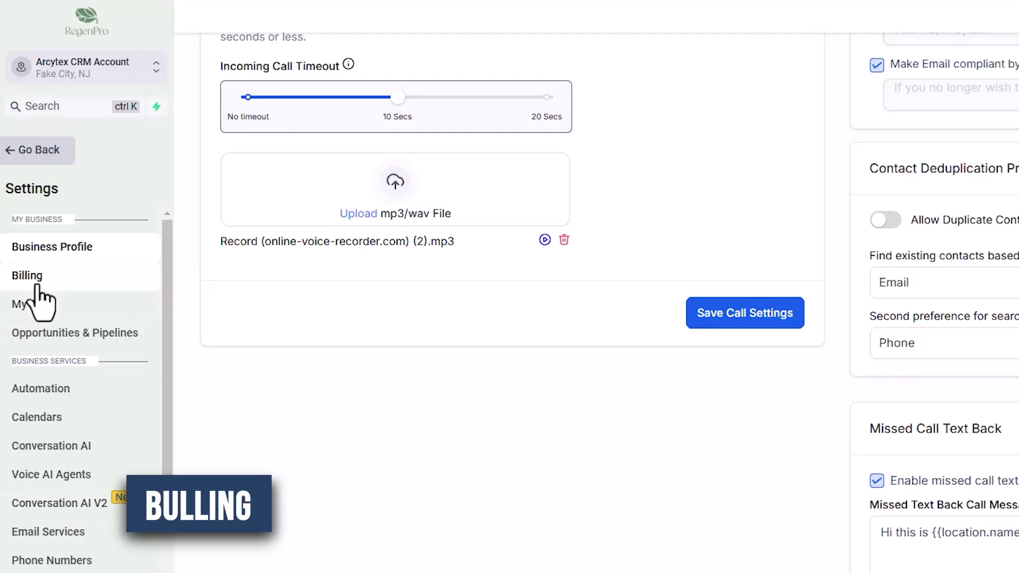
- Open the Billing page from the Settings sidebar to see the Billing Dashboard
{"action": "left_click", "coordinate": [21, 255]}
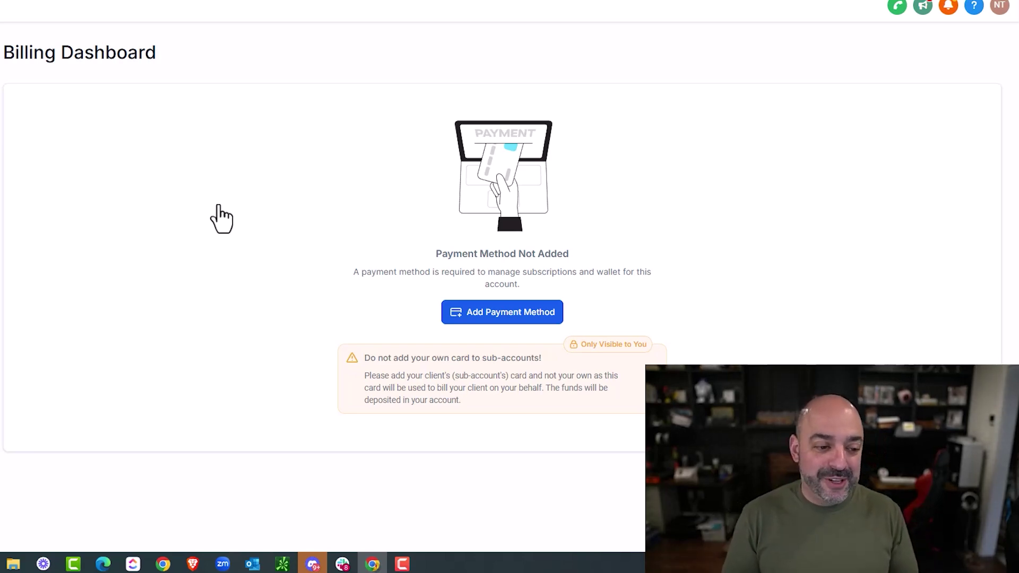
- Open My Staff and close the Cloudflare and Online Voice Recorder tabs
{"action": "left_click", "coordinate": [23, 274]}
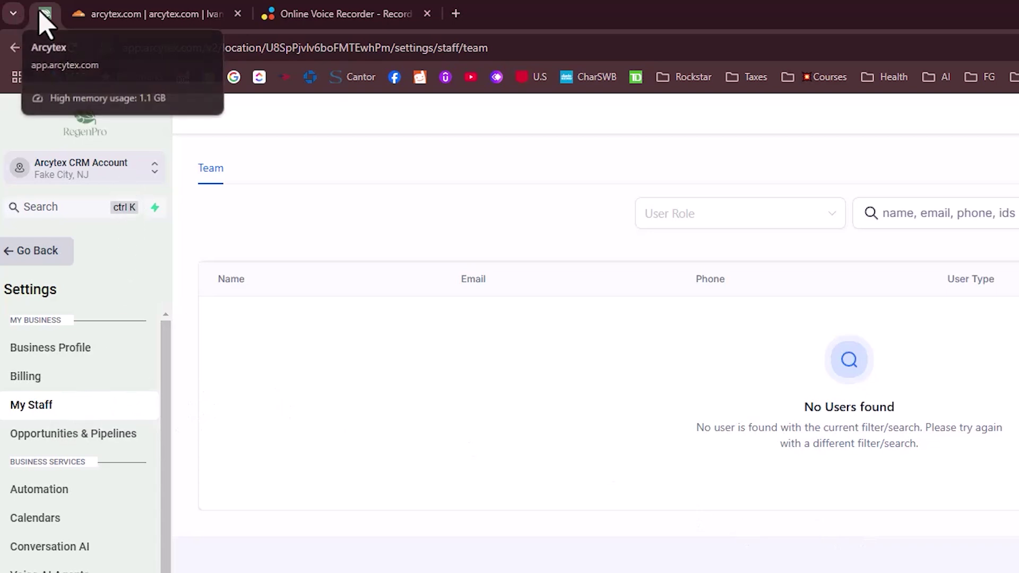
{"action": "left_click", "coordinate": [188, 17]}
{"action": "left_click", "coordinate": [238, 14]}
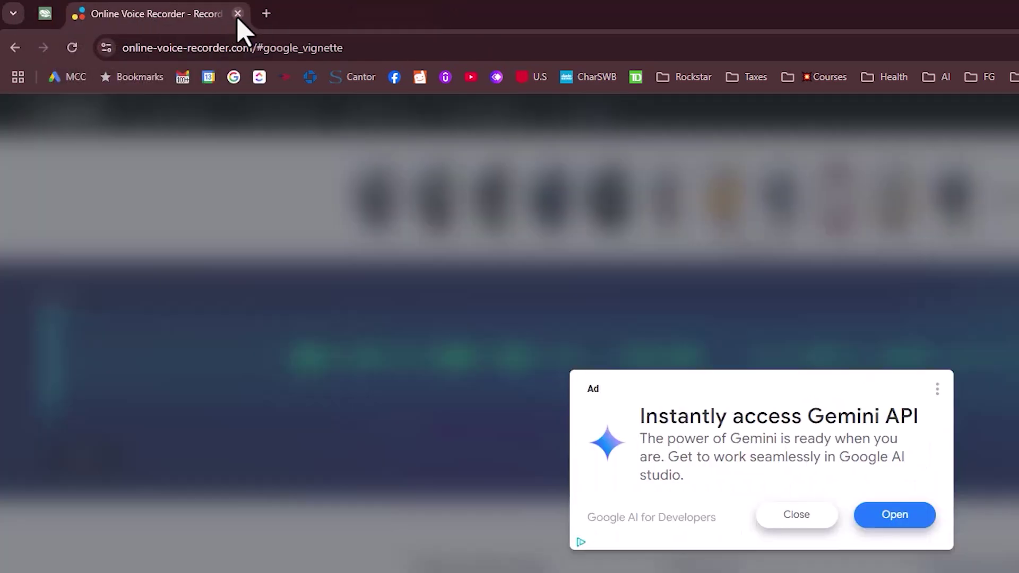
{"action": "left_click", "coordinate": [237, 14]}
- Duplicate the Arcytex tab and switch the duplicate to the agency view
{"action": "right_click", "coordinate": [45, 18]}
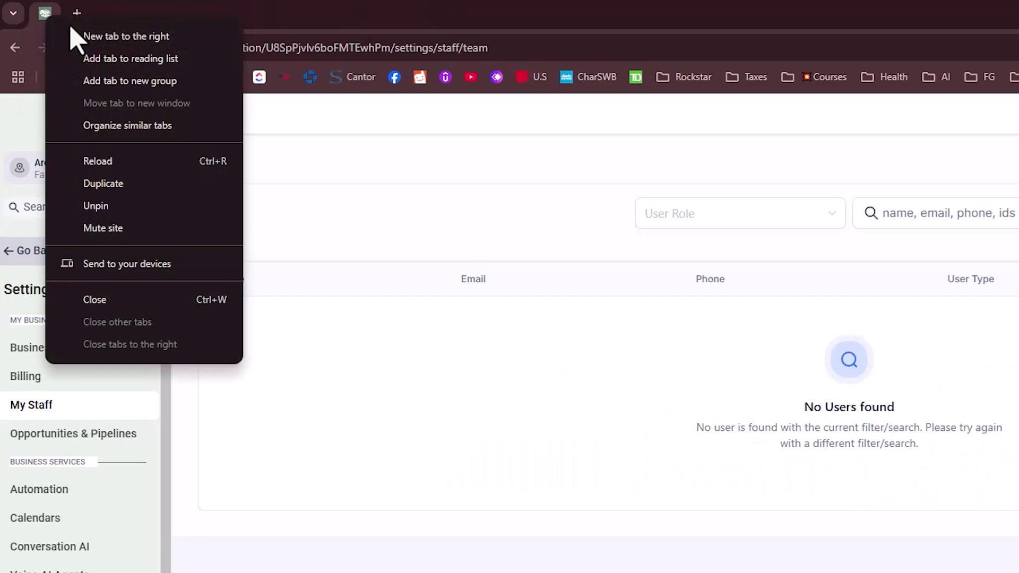
{"action": "left_click", "coordinate": [140, 185]}
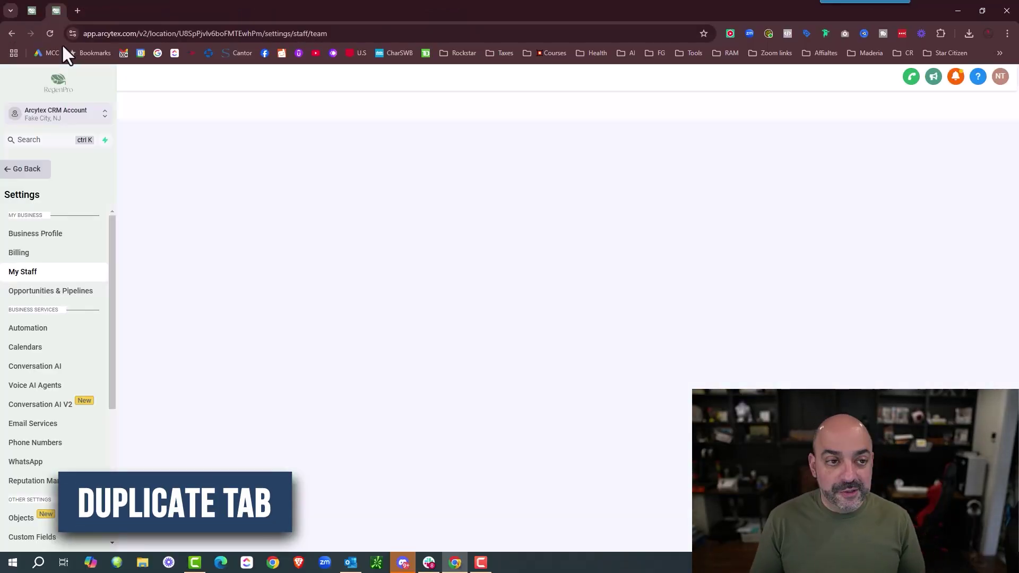
{"action": "left_click", "coordinate": [79, 114]}
{"action": "left_click", "coordinate": [179, 144]}
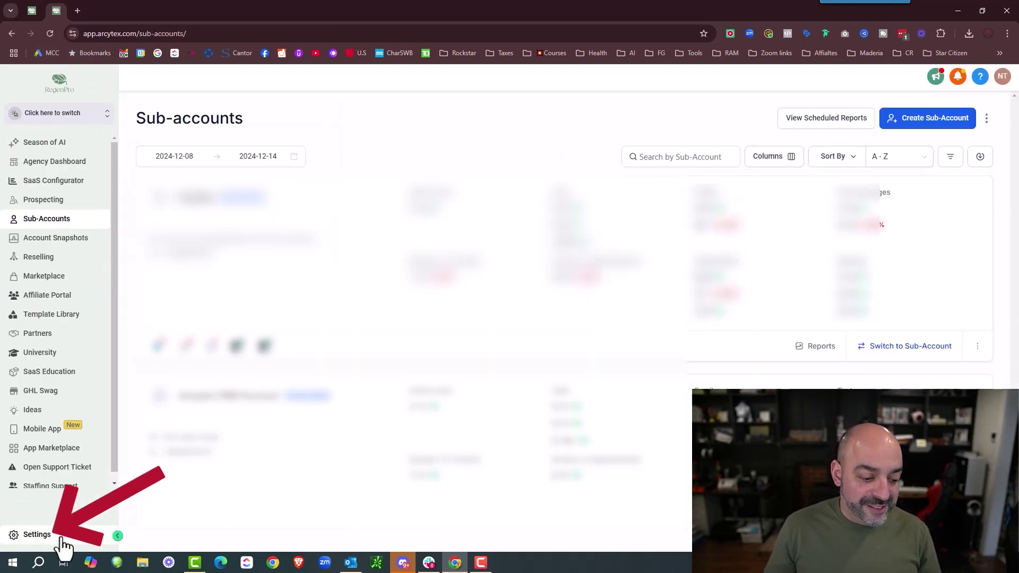
- In agency Settings > Team, grant the fourth team member access to Arcytex CRM Account
{"action": "left_click", "coordinate": [58, 537]}
{"action": "left_click", "coordinate": [62, 229]}
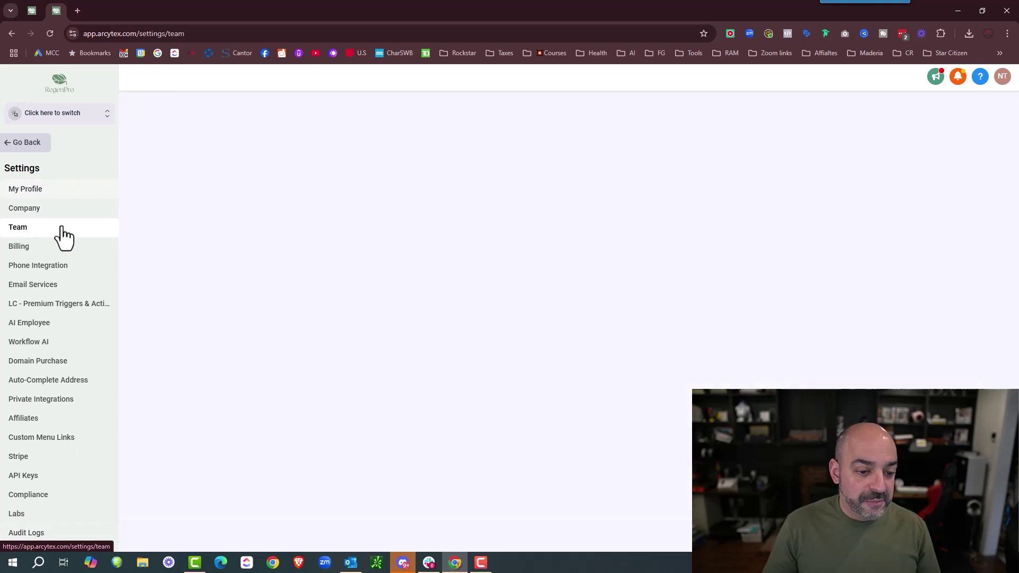
{"action": "scroll", "coordinate": [271, 245], "scroll_direction": "down", "scroll_amount": 2}
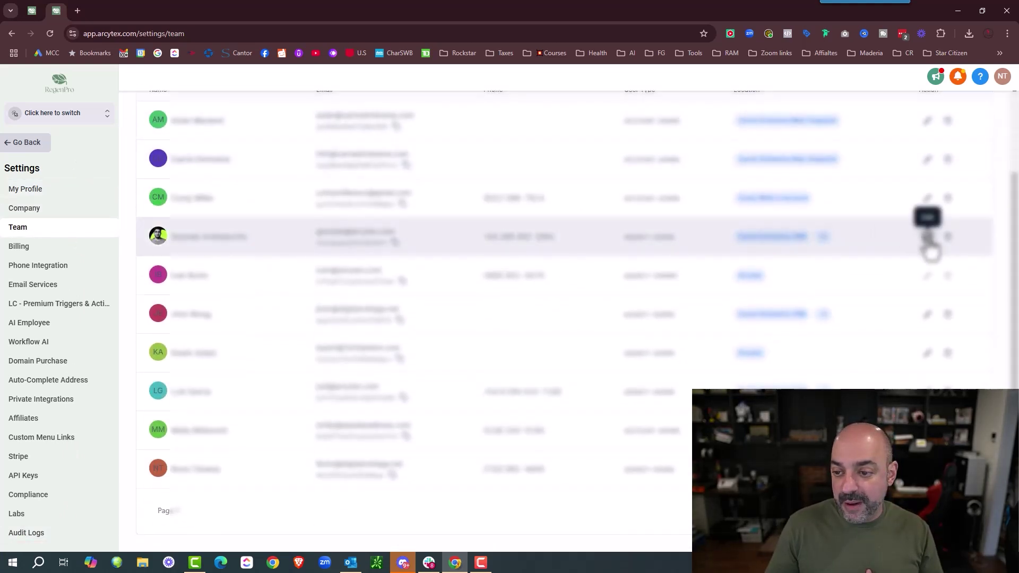
{"action": "left_click", "coordinate": [927, 239]}
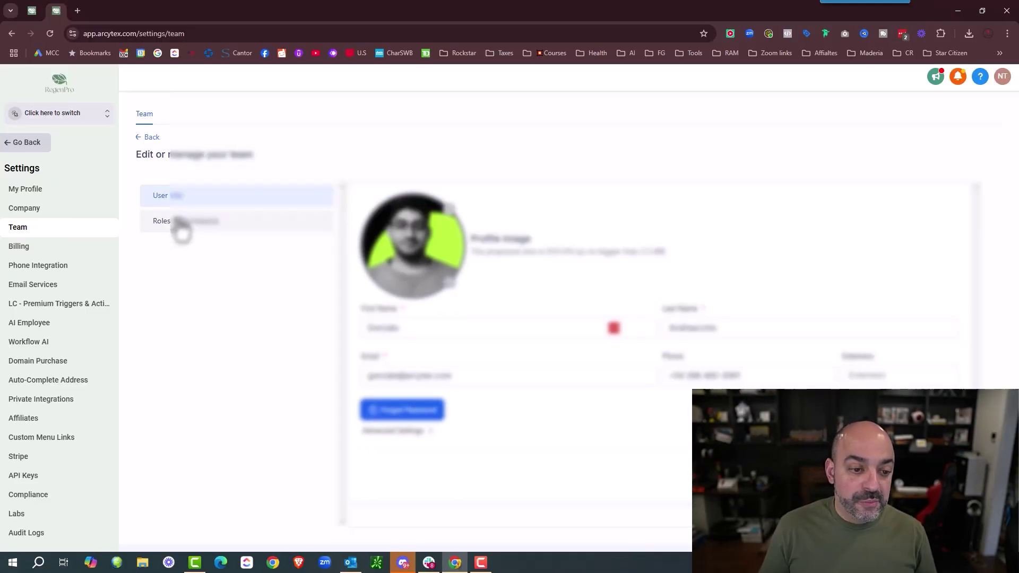
{"action": "left_click", "coordinate": [181, 227]}
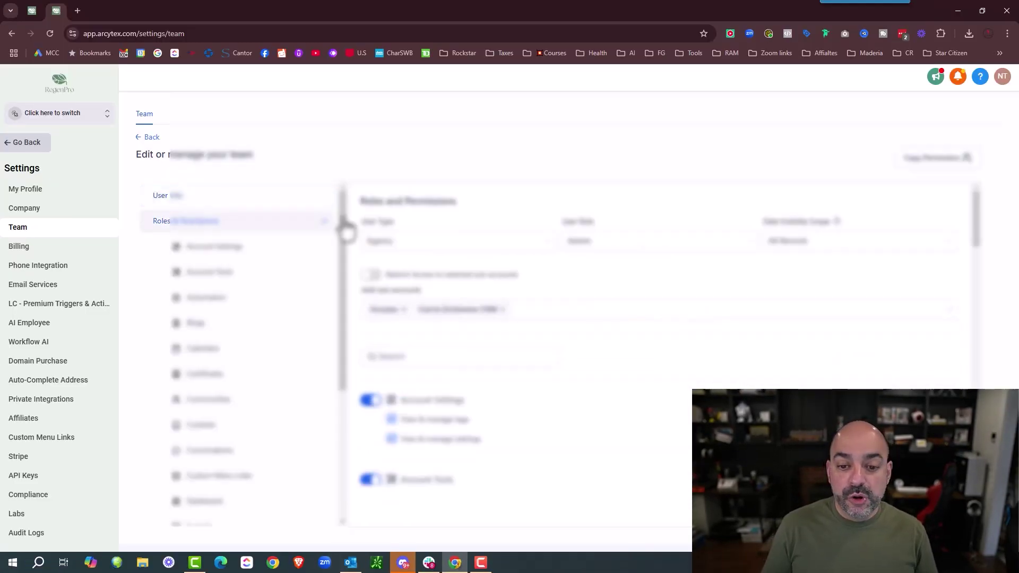
{"action": "left_click", "coordinate": [560, 314]}
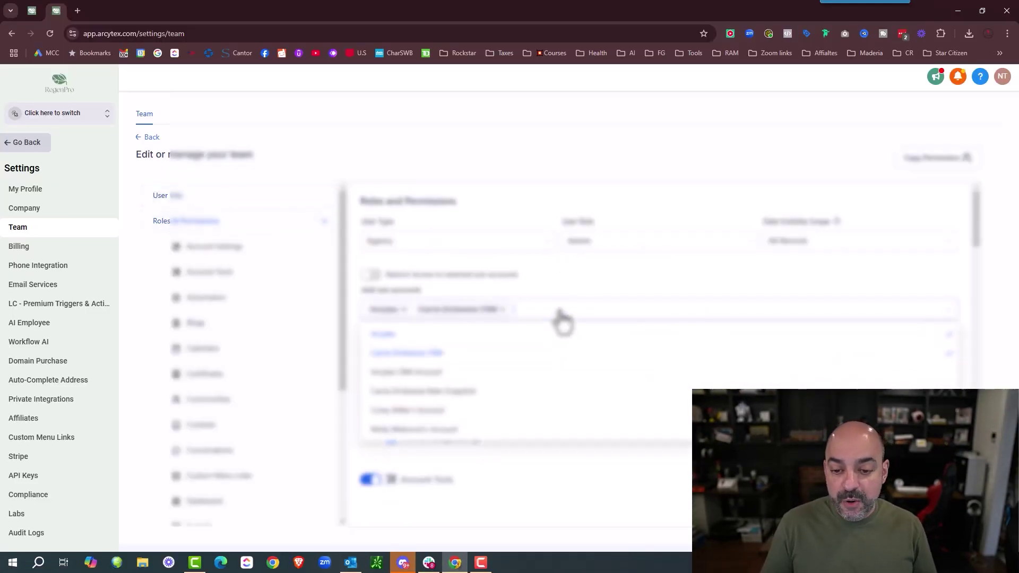
{"action": "left_click", "coordinate": [424, 373]}
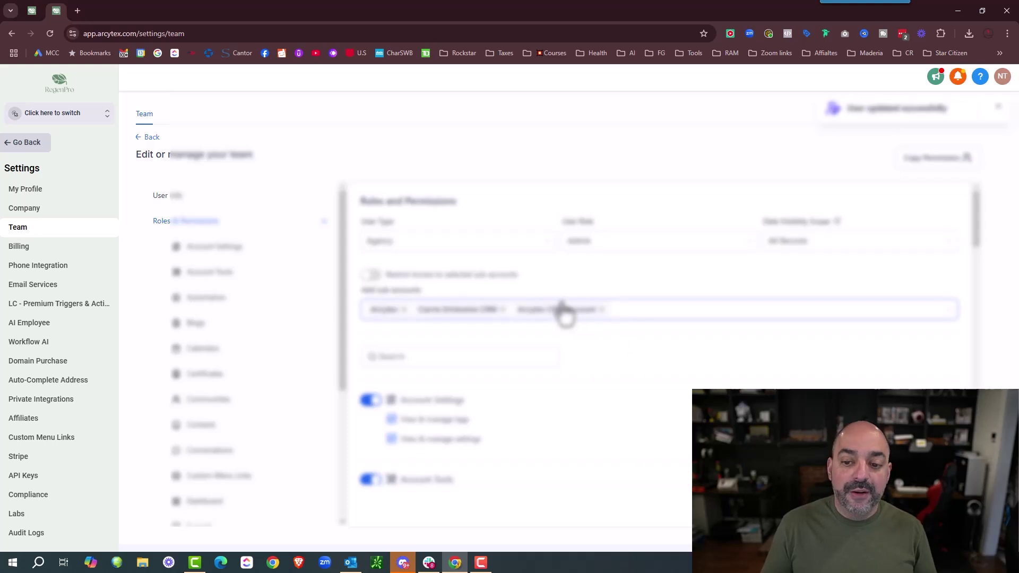
{"action": "left_click", "coordinate": [139, 137]}
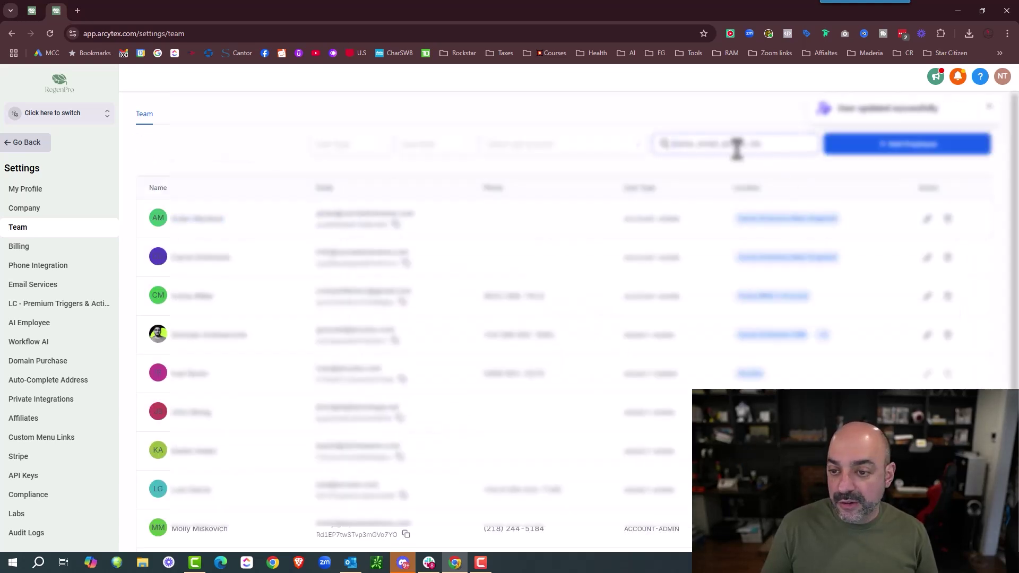
- Filter the team list and give the matching member access to Arcytex CRM Account
{"action": "type", "text": "t"}
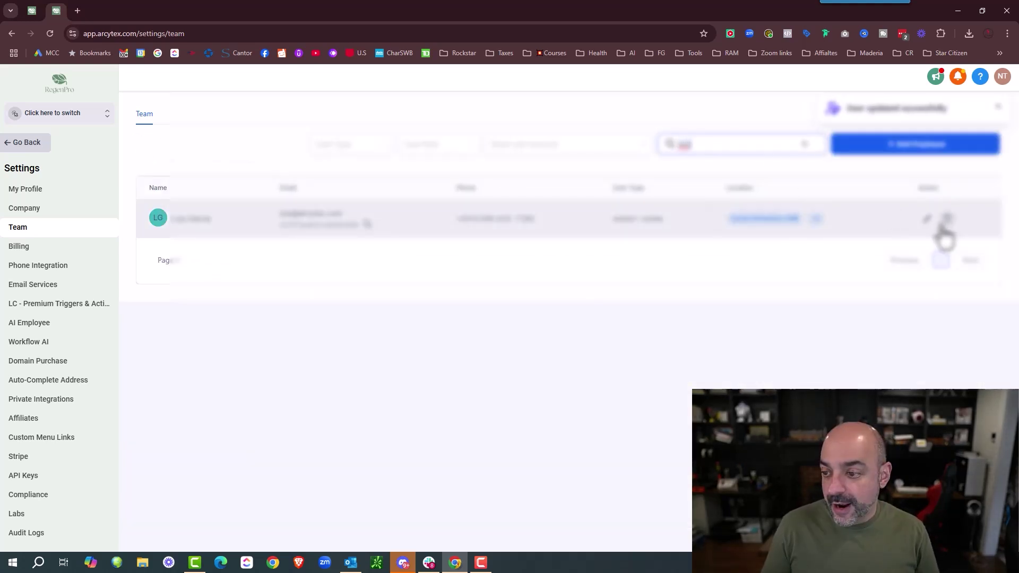
{"action": "left_click", "coordinate": [926, 220]}
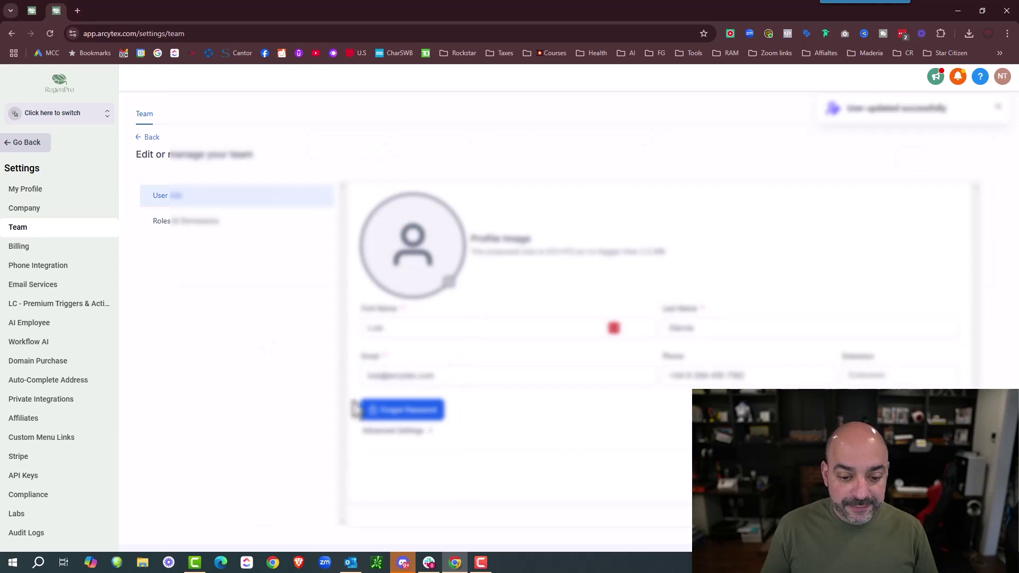
{"action": "left_click", "coordinate": [197, 219]}
{"action": "left_click", "coordinate": [561, 312]}
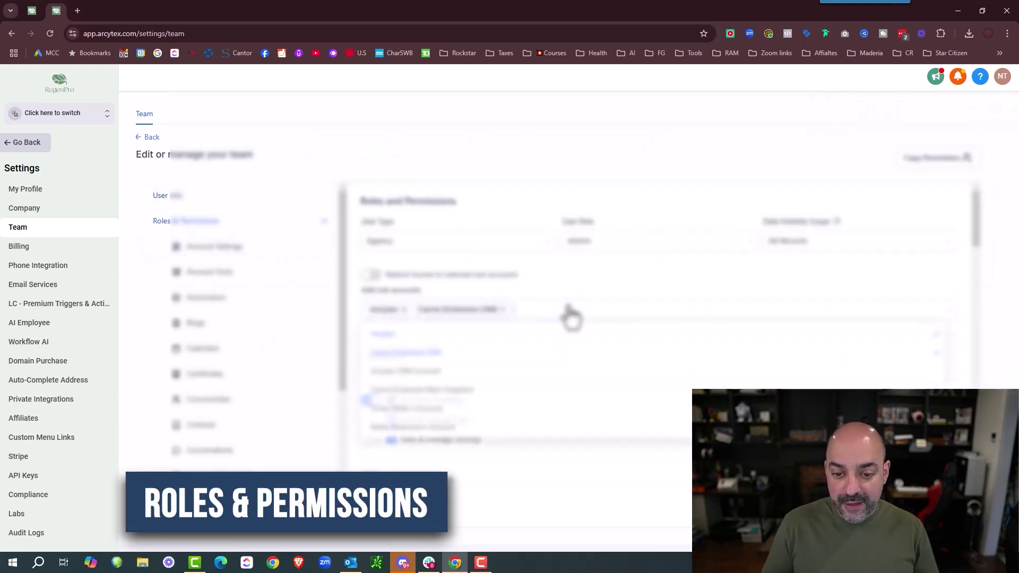
{"action": "left_click", "coordinate": [525, 372]}
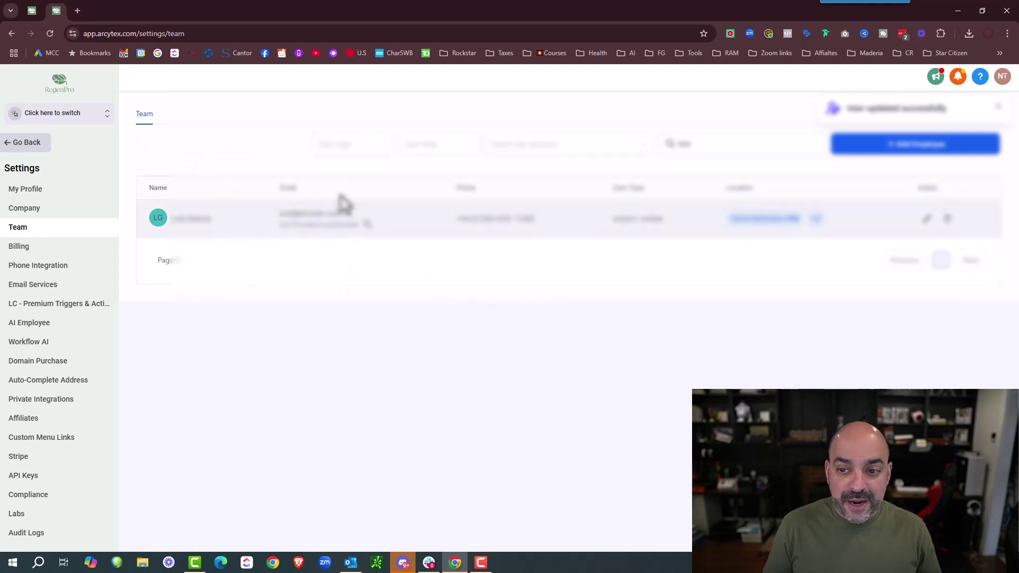
{"action": "left_click", "coordinate": [673, 142]}
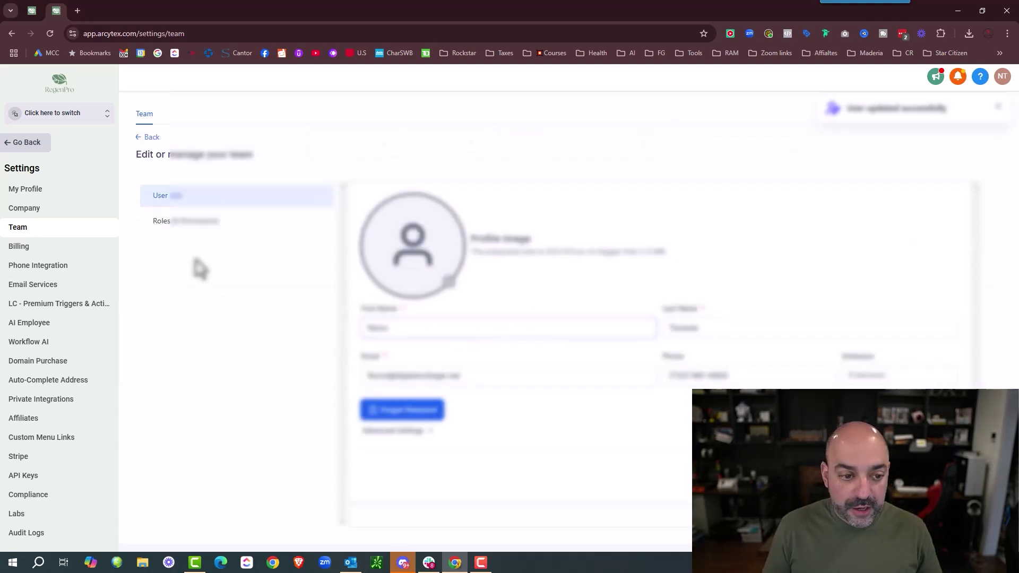
- Add Arcytex CRM Account to another member's sub-accounts by searching 'crm'
{"action": "left_click", "coordinate": [172, 221]}
{"action": "left_click", "coordinate": [453, 314]}
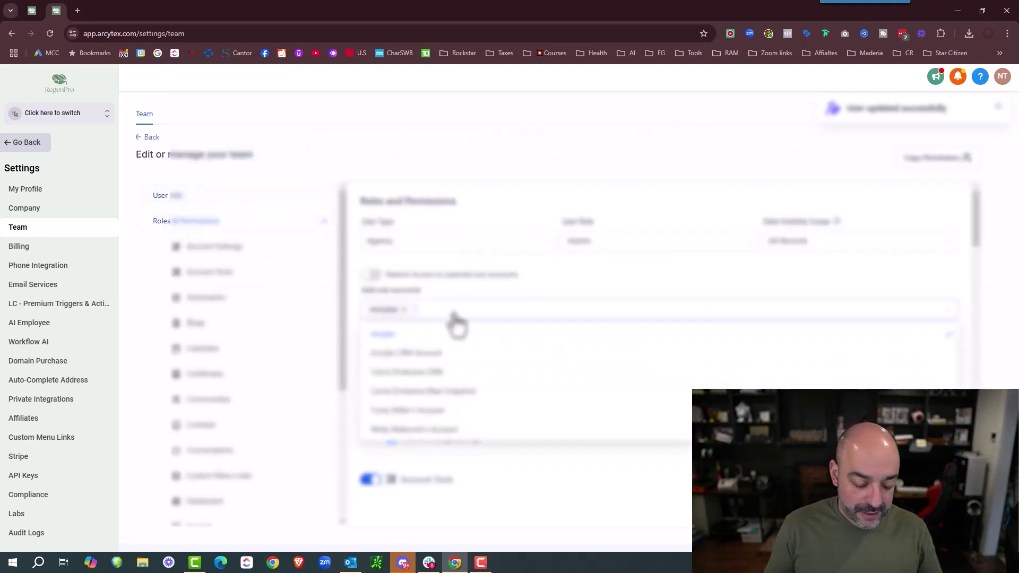
{"action": "type", "text": "crm"}
{"action": "left_click", "coordinate": [457, 334]}
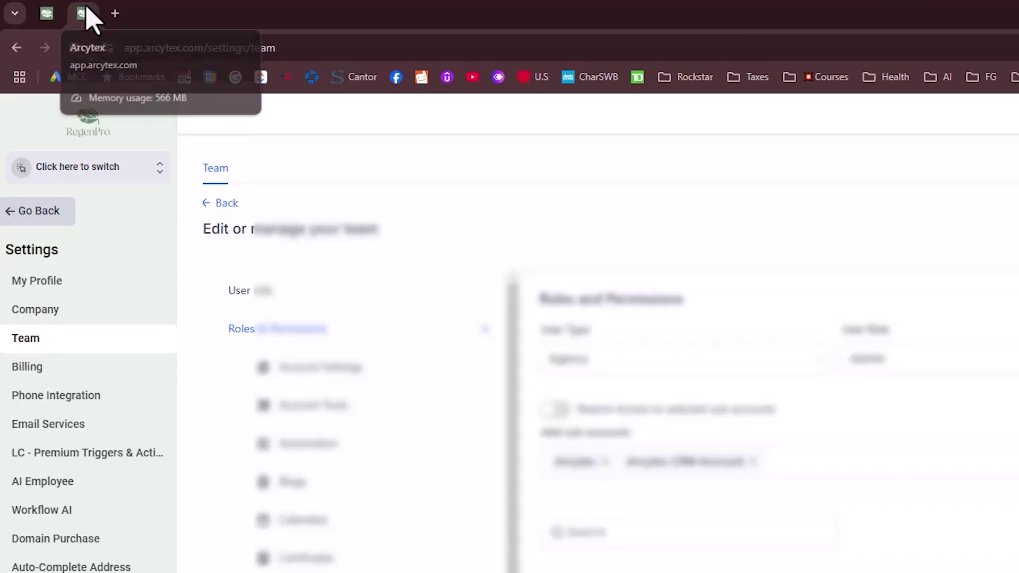
{"action": "right_click", "coordinate": [60, 10]}
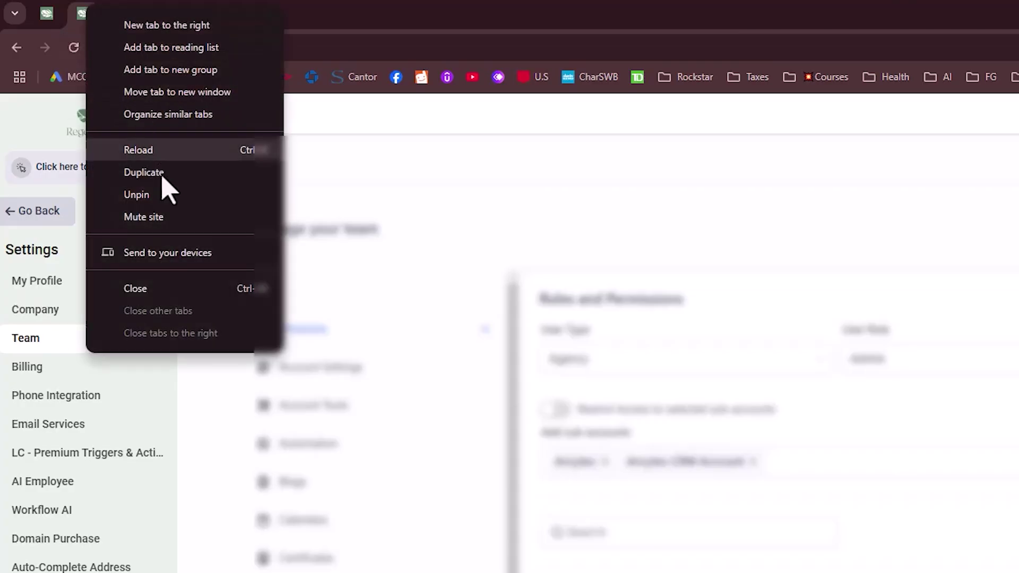
{"action": "left_click", "coordinate": [181, 290]}
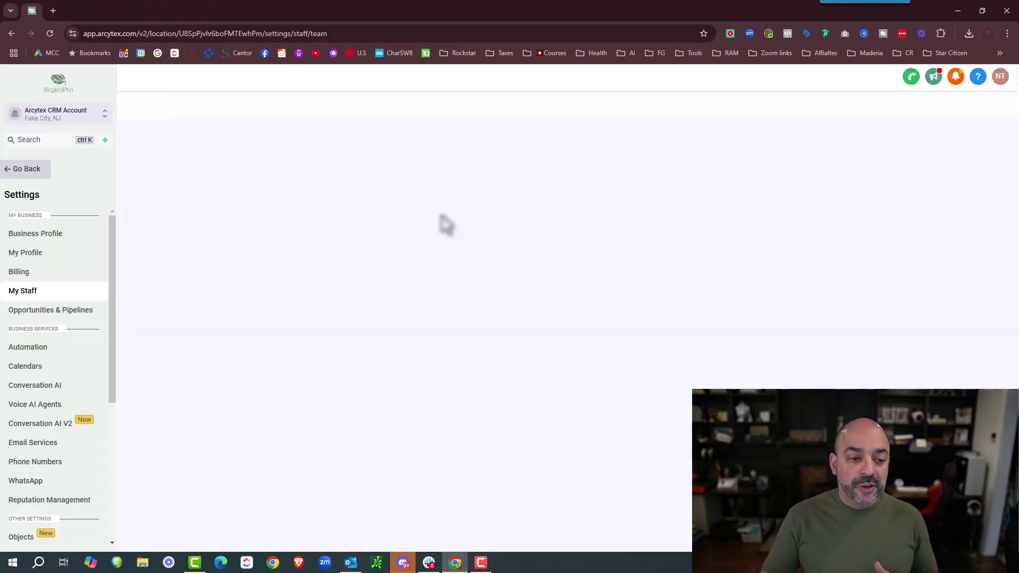
{"action": "left_click", "coordinate": [35, 175]}
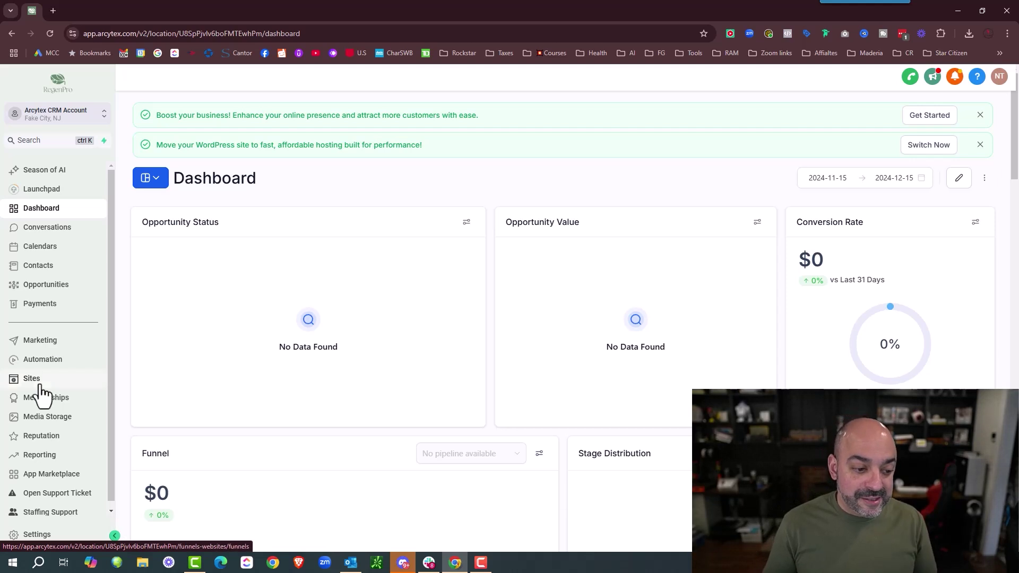
- Open Payments and go to the Integrations tab listing Stripe, PayPal, Authorize.net, NMI and manual methods
{"action": "left_click", "coordinate": [52, 306]}
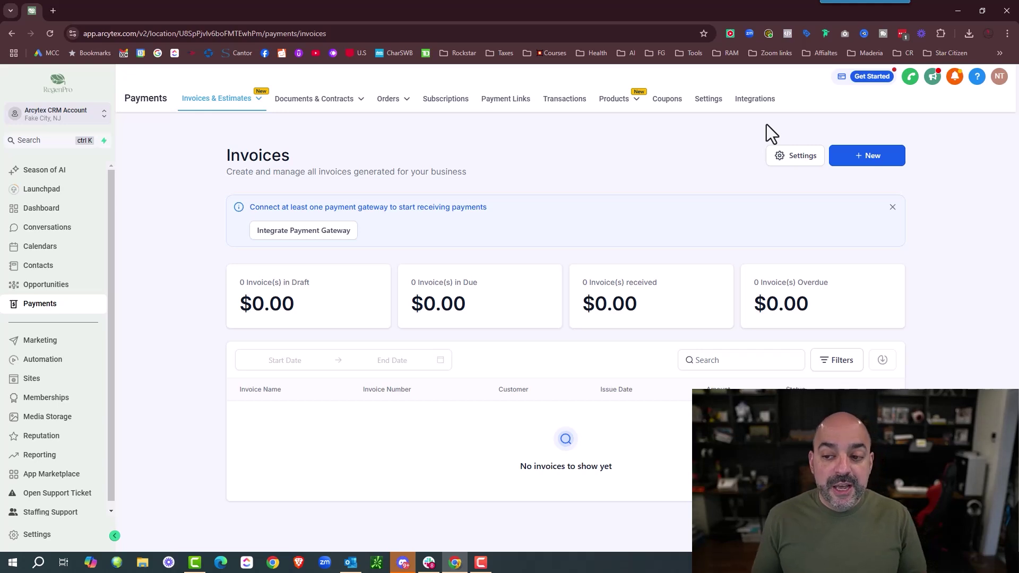
{"action": "left_click", "coordinate": [318, 240]}
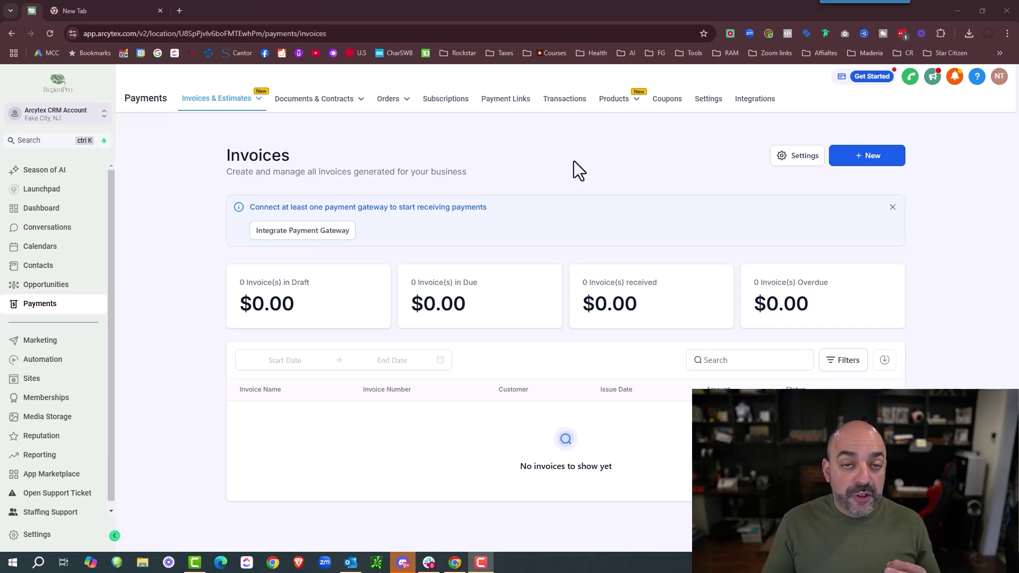
{"action": "left_click", "coordinate": [759, 101]}
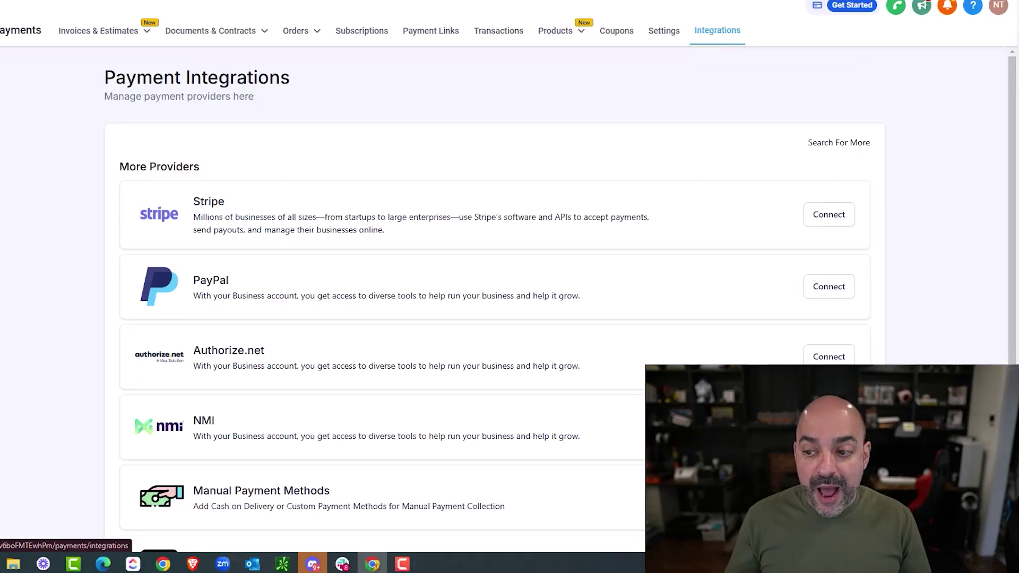
- Connect the Stripe account through Stripe Connect, enabling live and test modes, and close the blank tab
{"action": "left_click", "coordinate": [835, 215]}
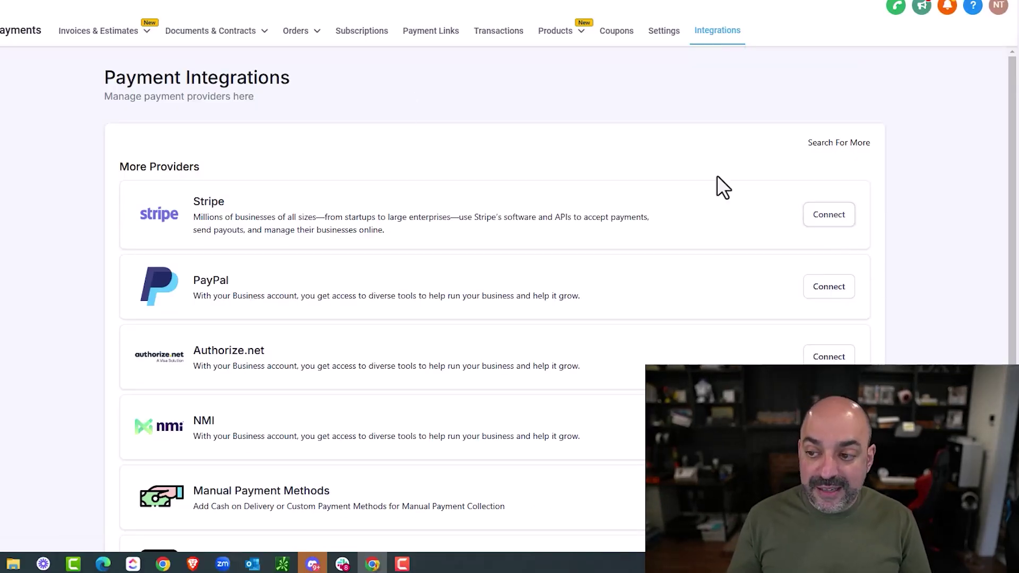
{"action": "left_click", "coordinate": [305, 183]}
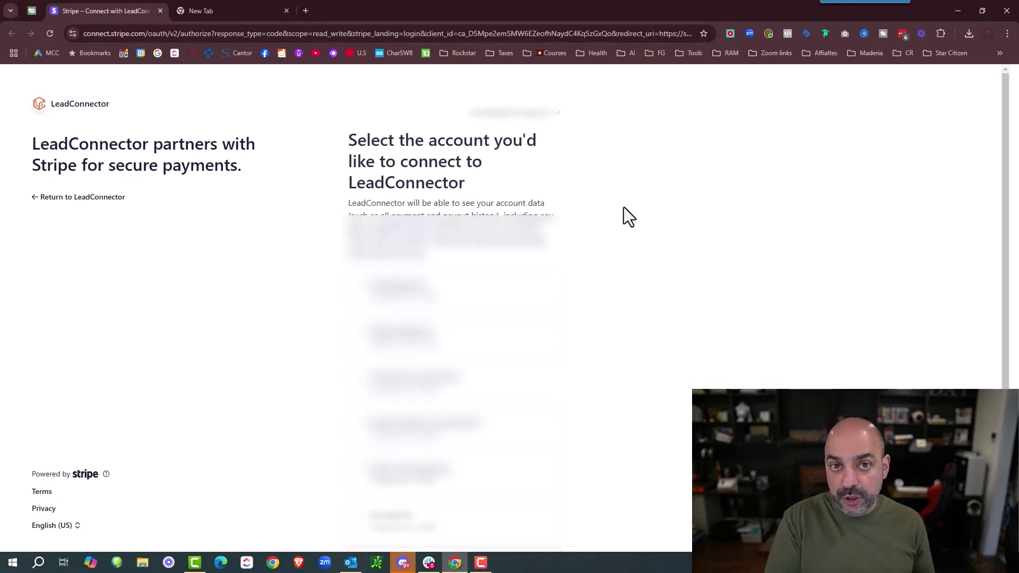
{"action": "scroll", "coordinate": [623, 223], "scroll_direction": "down", "scroll_amount": 4}
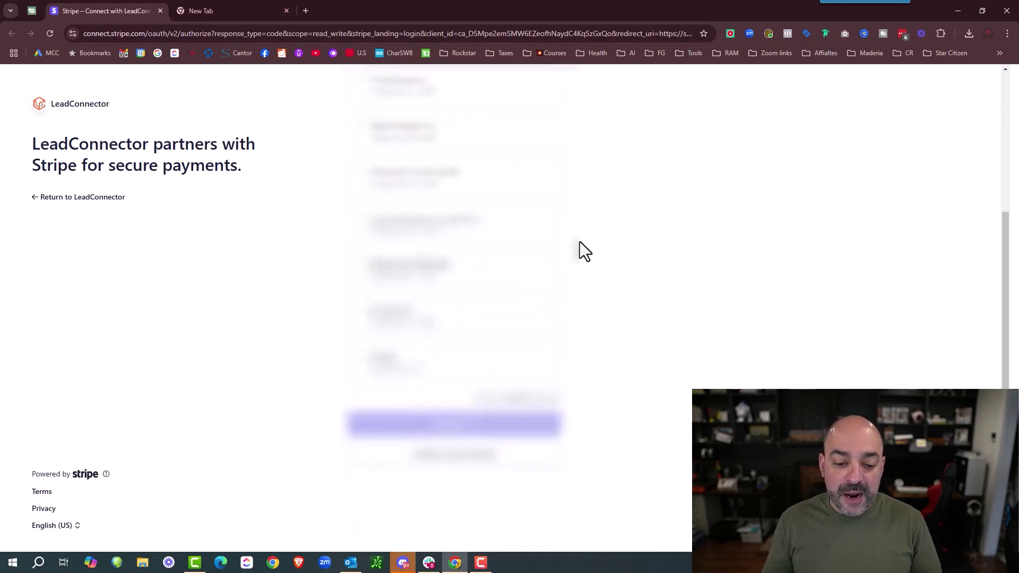
{"action": "left_click", "coordinate": [369, 365]}
{"action": "left_click", "coordinate": [471, 428]}
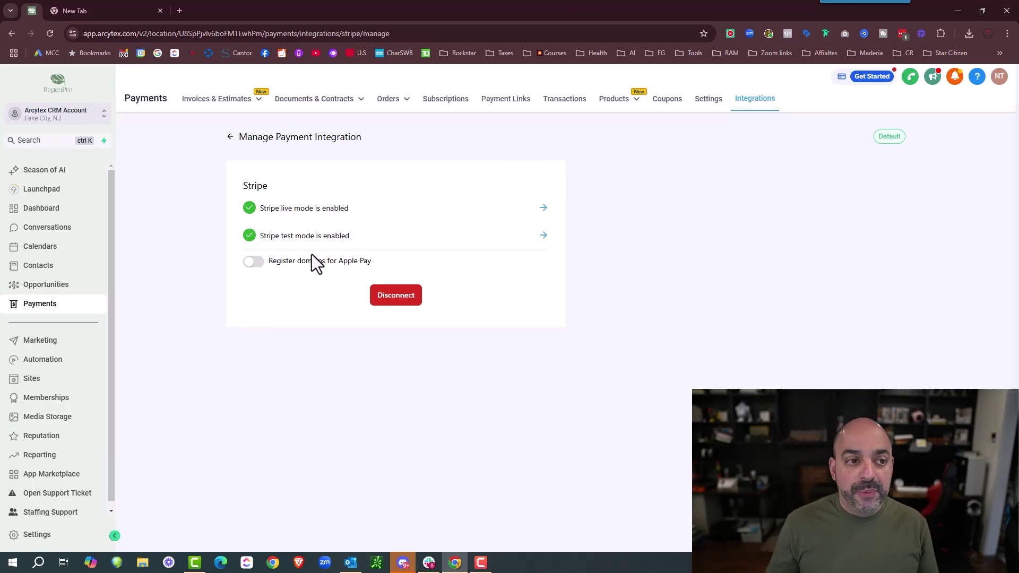
{"action": "left_click", "coordinate": [159, 11]}
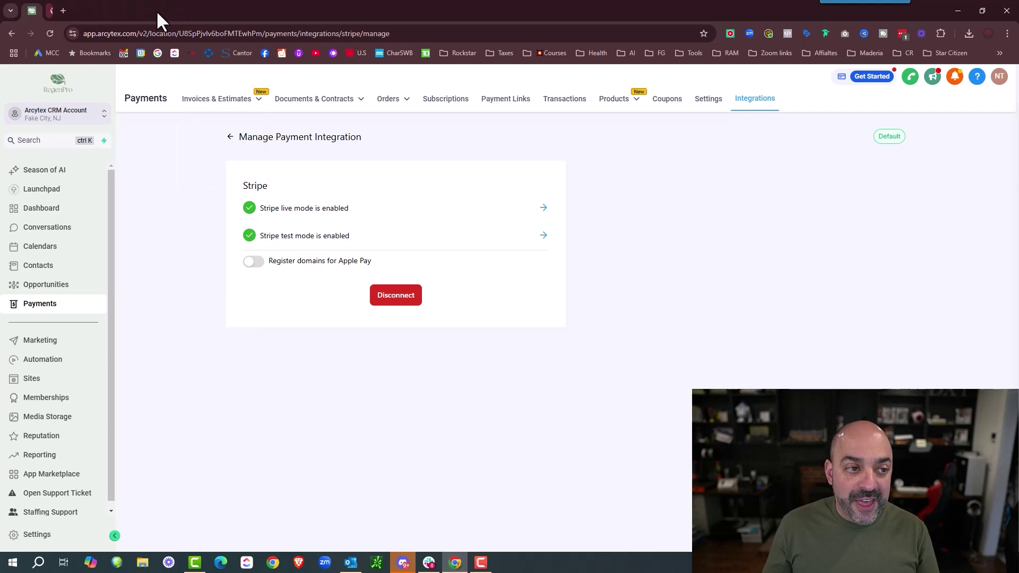
- Duplicate the tab and open the agency-level SaaS Configurator plan list in it
{"action": "right_click", "coordinate": [33, 10]}
{"action": "left_click", "coordinate": [89, 123]}
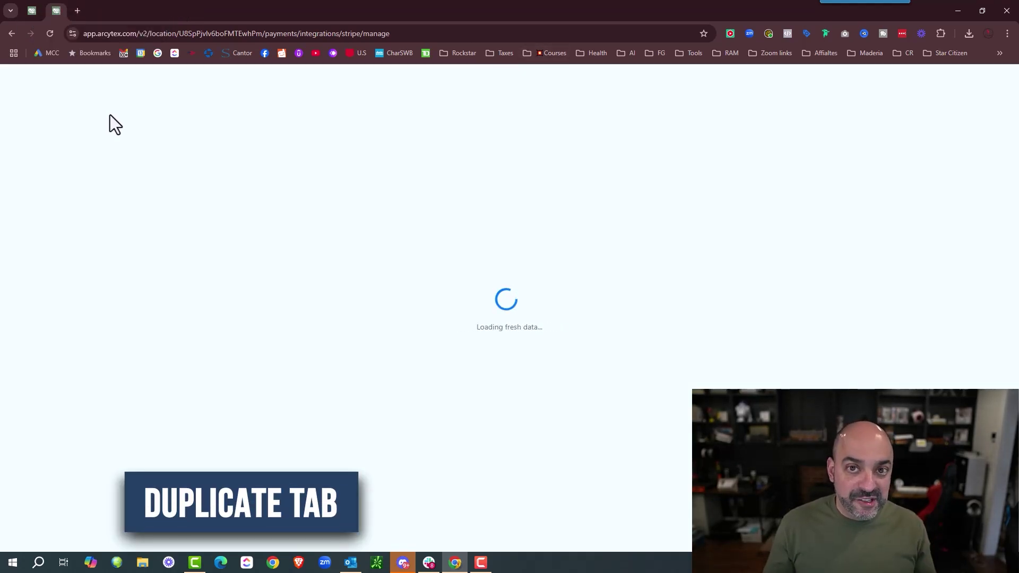
{"action": "left_click", "coordinate": [72, 119]}
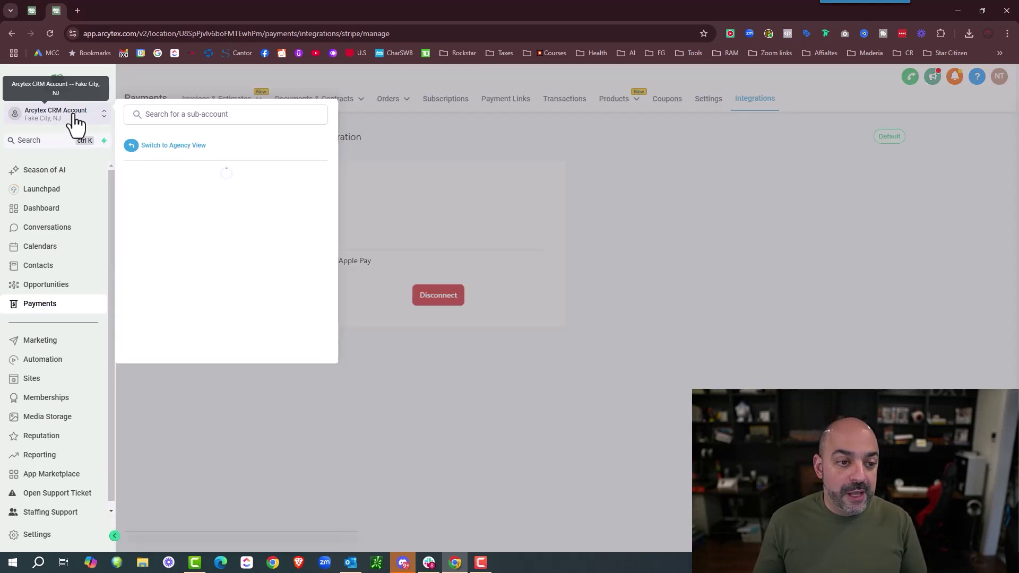
{"action": "left_click", "coordinate": [186, 148]}
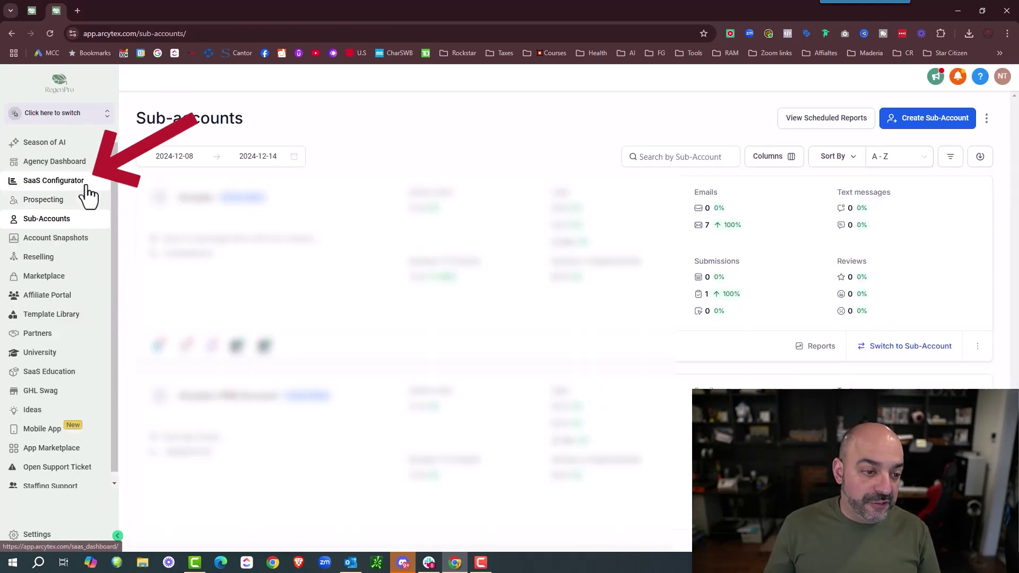
{"action": "left_click", "coordinate": [66, 181]}
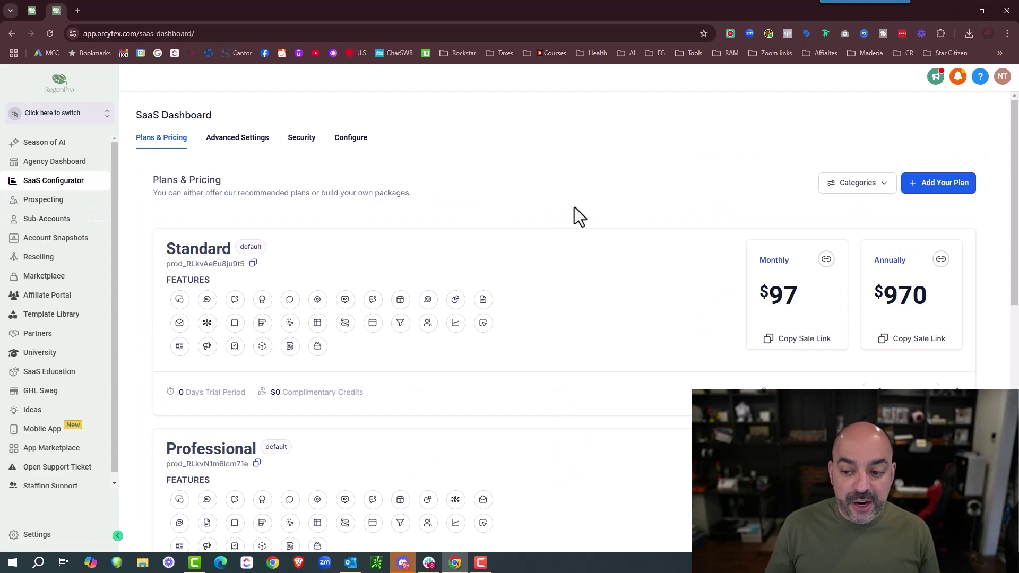
{"action": "scroll", "coordinate": [574, 208], "scroll_direction": "down", "scroll_amount": 10}
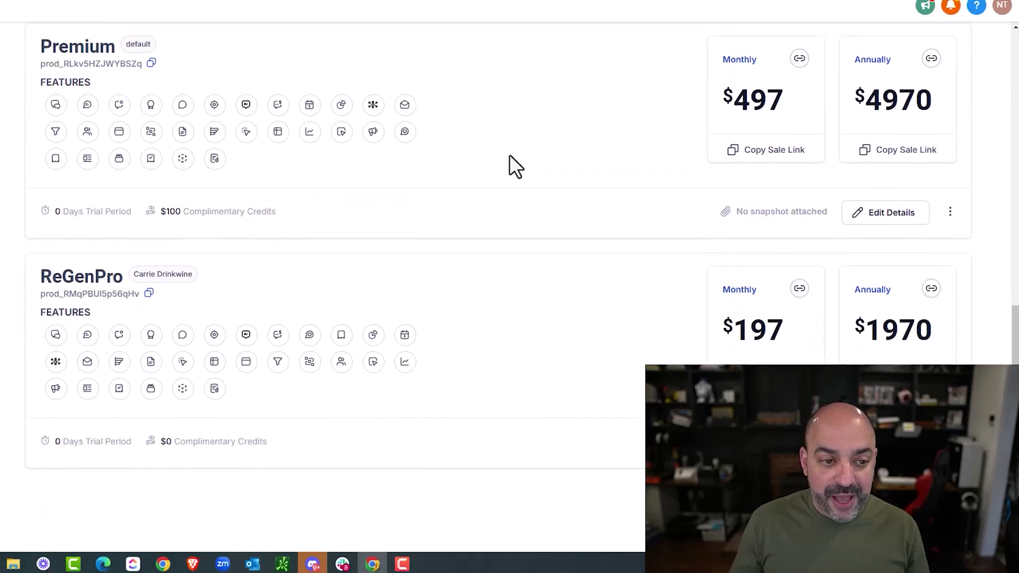
{"action": "scroll", "coordinate": [510, 156], "scroll_direction": "up", "scroll_amount": 12}
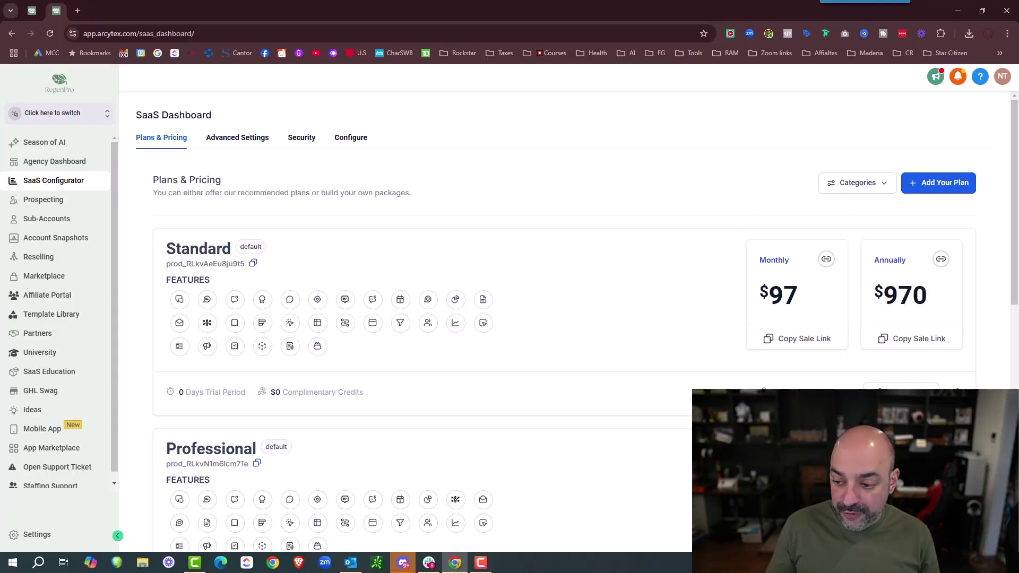
- Show the Standard plan's pricing with its monthly and annual Stripe price IDs
{"action": "left_click", "coordinate": [429, 237]}
{"action": "left_click", "coordinate": [202, 189]}
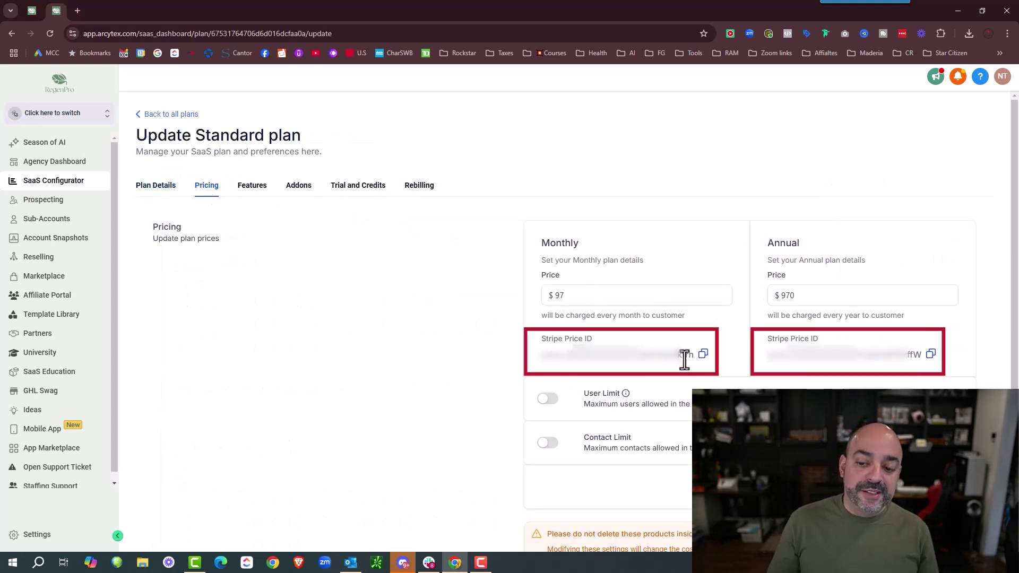
{"action": "left_click_drag", "start_coordinate": [676, 354], "coordinate": [697, 357]}
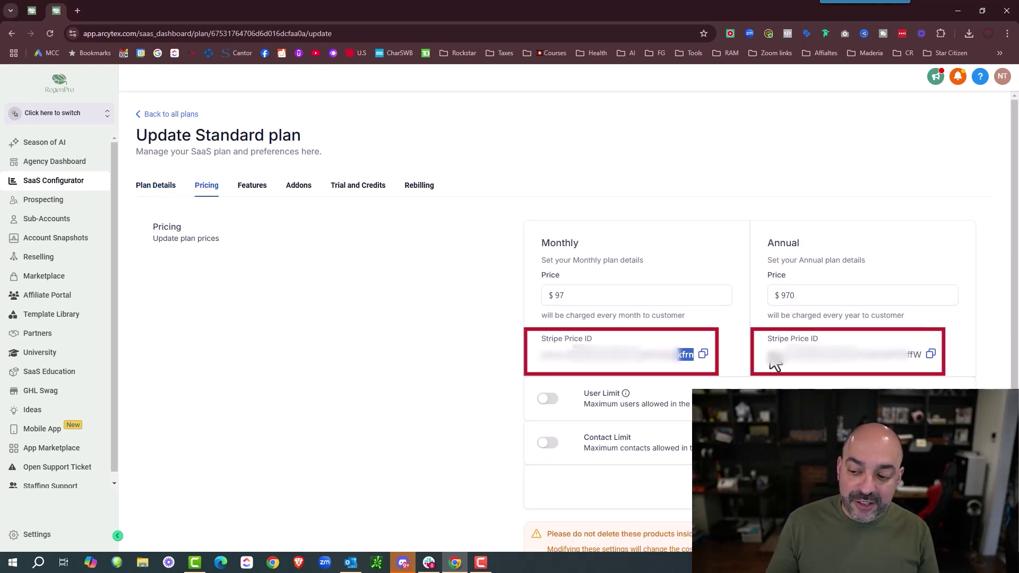
{"action": "left_click_drag", "start_coordinate": [902, 355], "coordinate": [923, 355]}
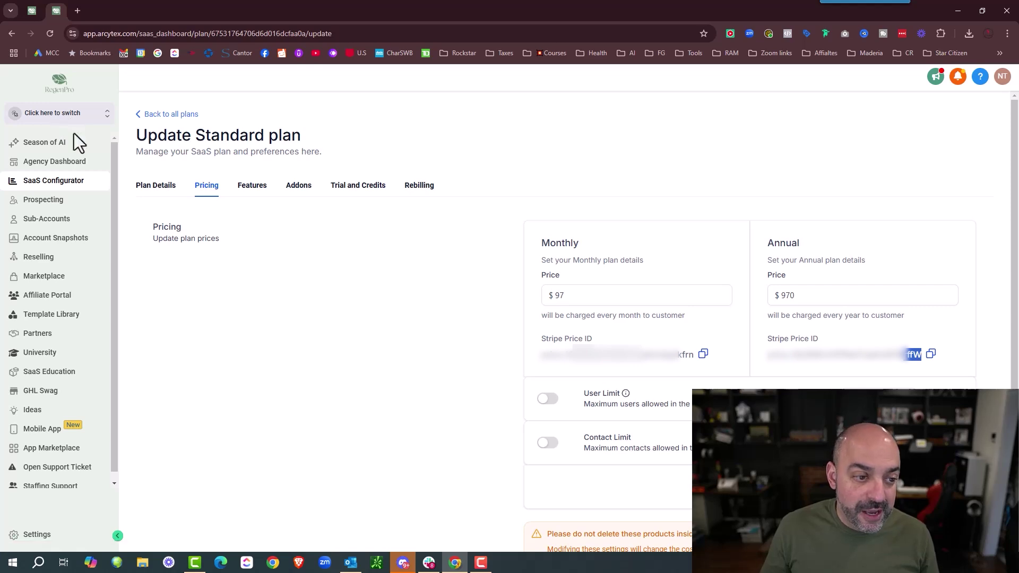
{"action": "left_click", "coordinate": [165, 197]}
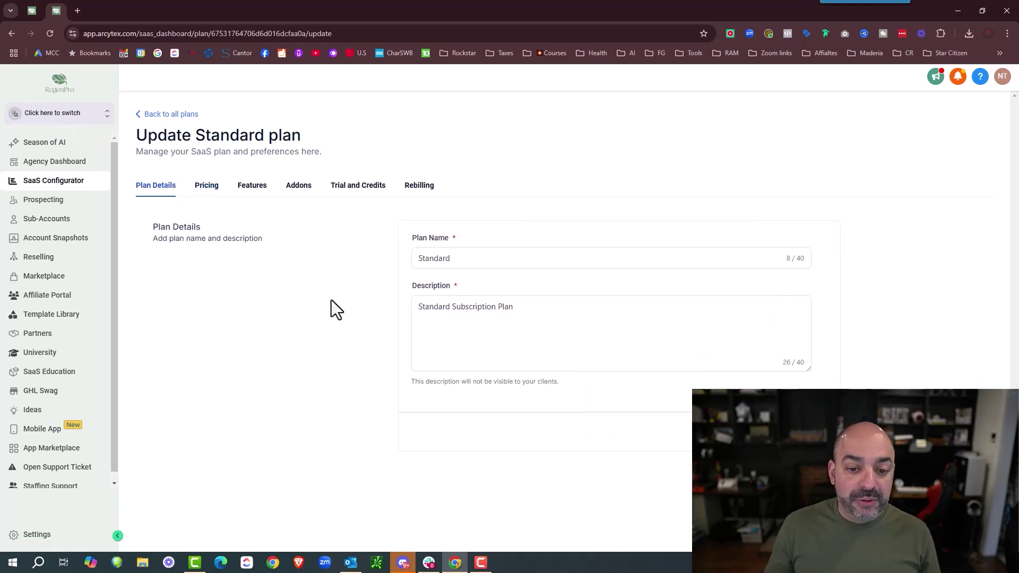
{"action": "left_click", "coordinate": [152, 117]}
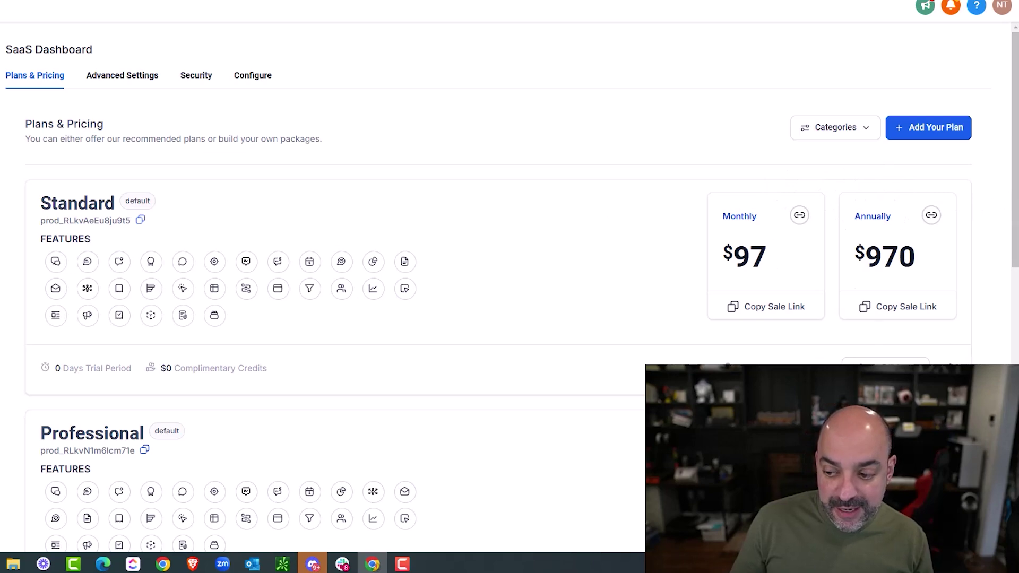
{"action": "left_click", "coordinate": [885, 369]}
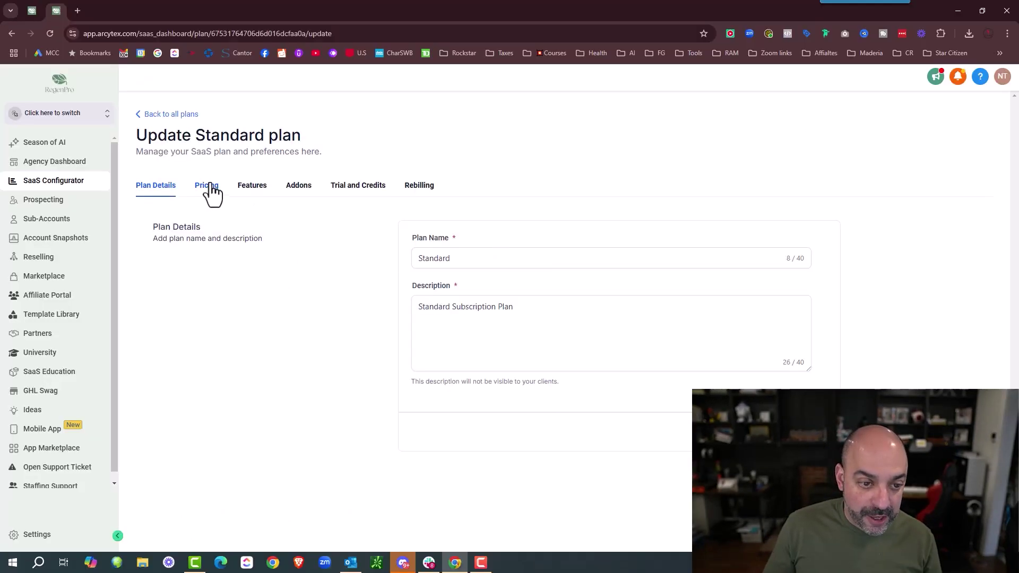
{"action": "left_click", "coordinate": [91, 131]}
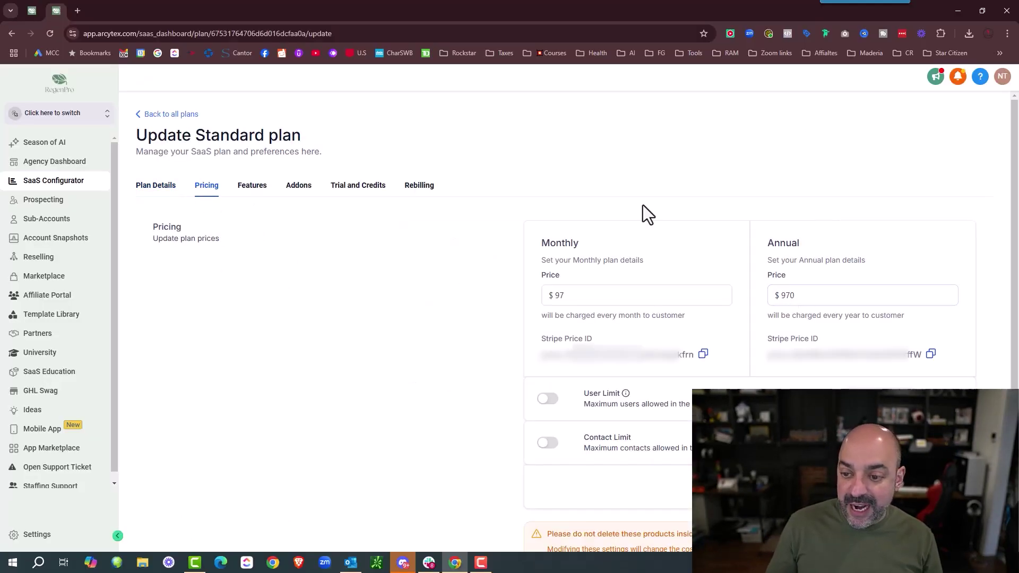
{"action": "left_click", "coordinate": [27, 12]}
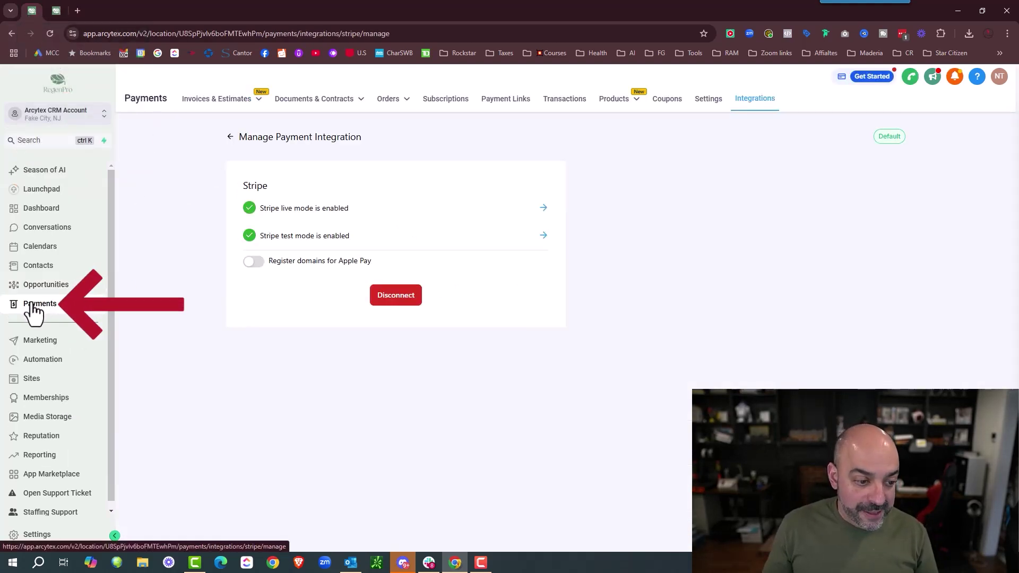
- Open the sub-account's Payments Products list
{"action": "mouse_move", "coordinate": [614, 106]}
{"action": "left_click", "coordinate": [597, 122]}
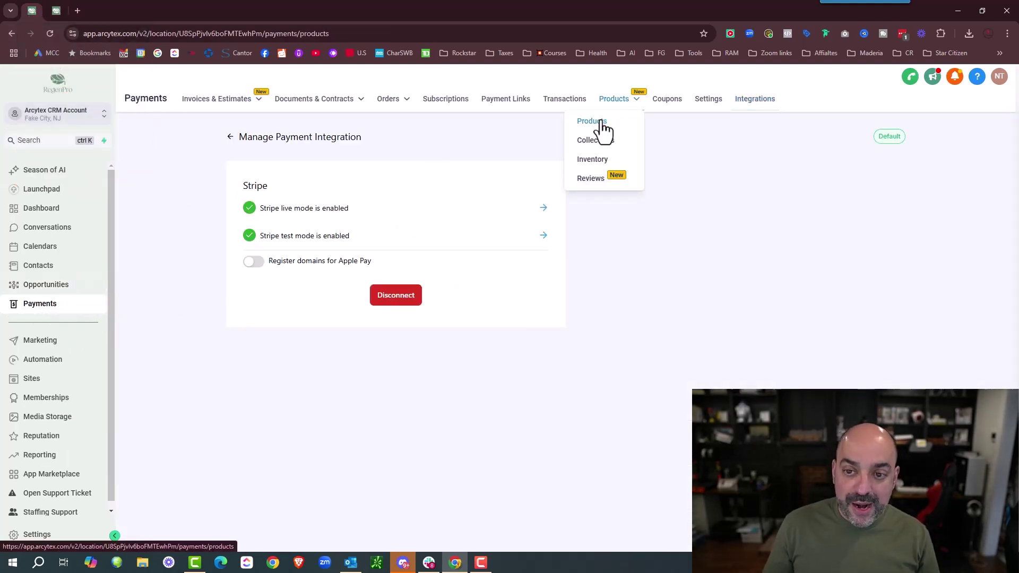
{"action": "left_click", "coordinate": [563, 322]}
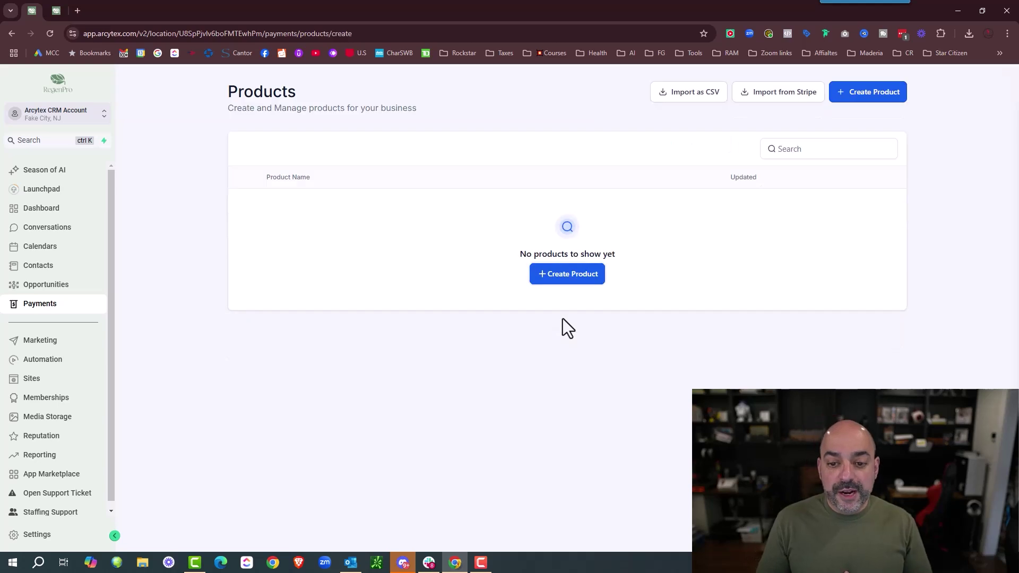
{"action": "left_click", "coordinate": [155, 83]}
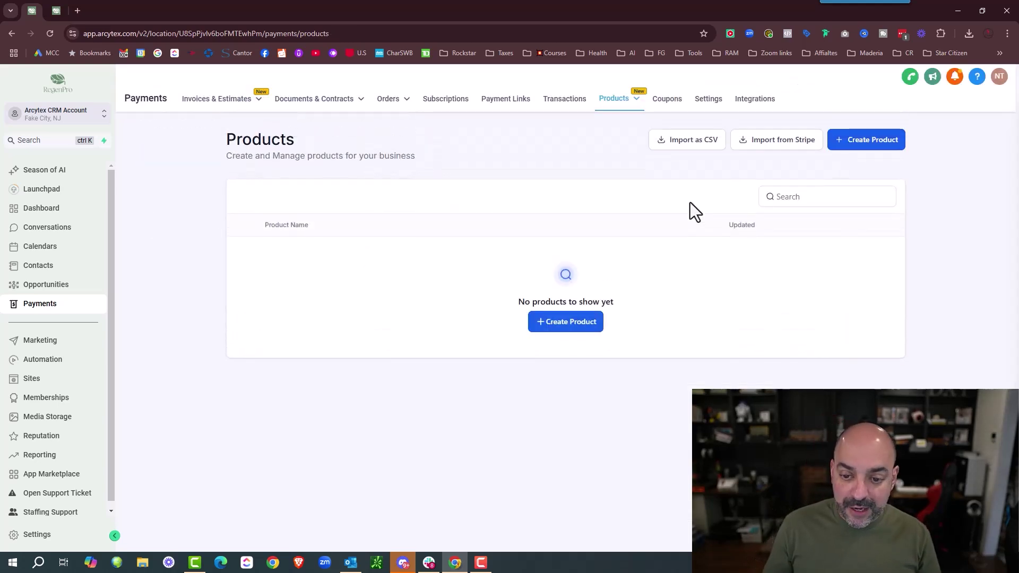
- Import the Standard product from Stripe with its $97.00 monthly AGENCY PLAN price
{"action": "left_click", "coordinate": [775, 144]}
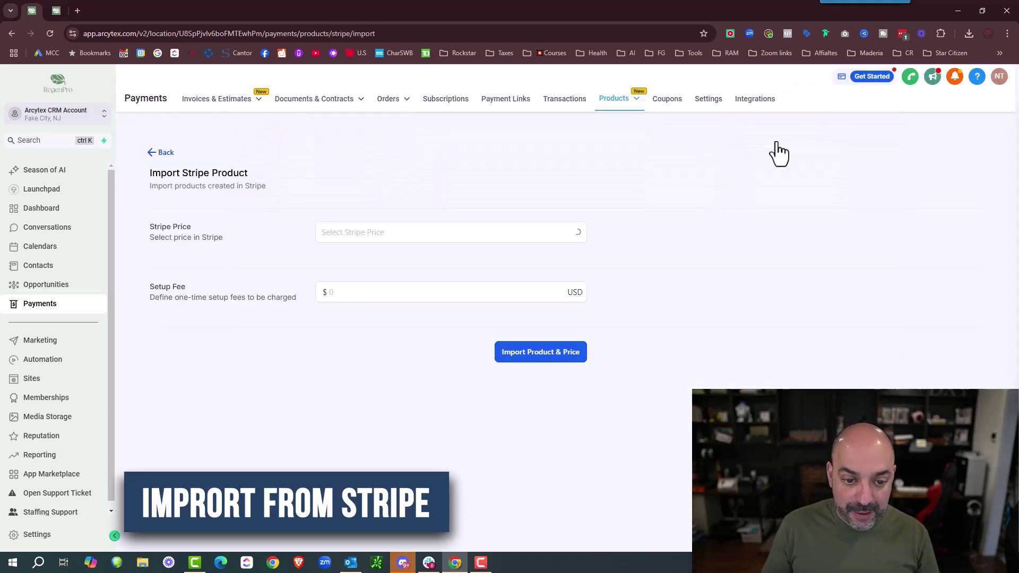
{"action": "left_click", "coordinate": [464, 232]}
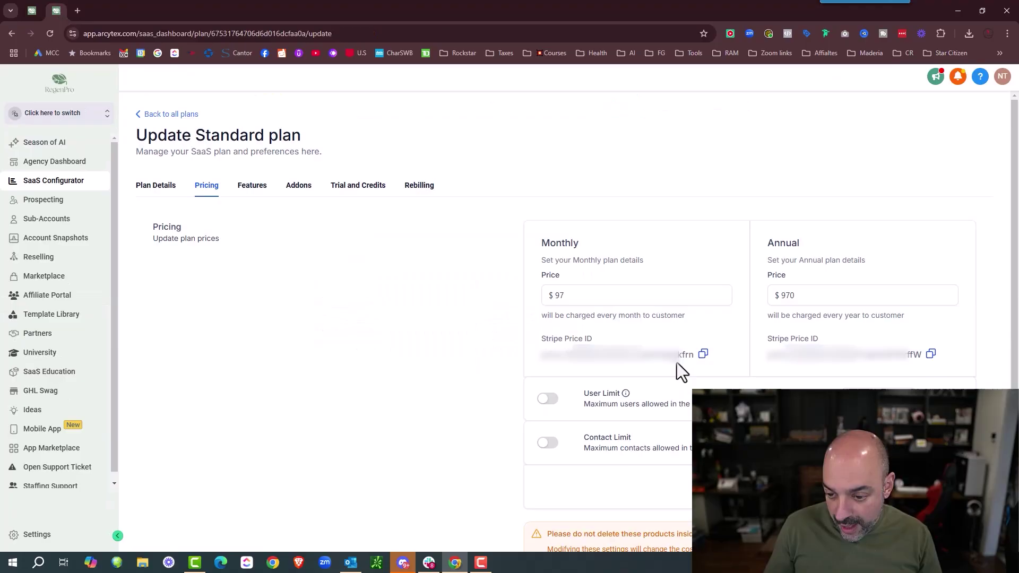
{"action": "left_click", "coordinate": [35, 11]}
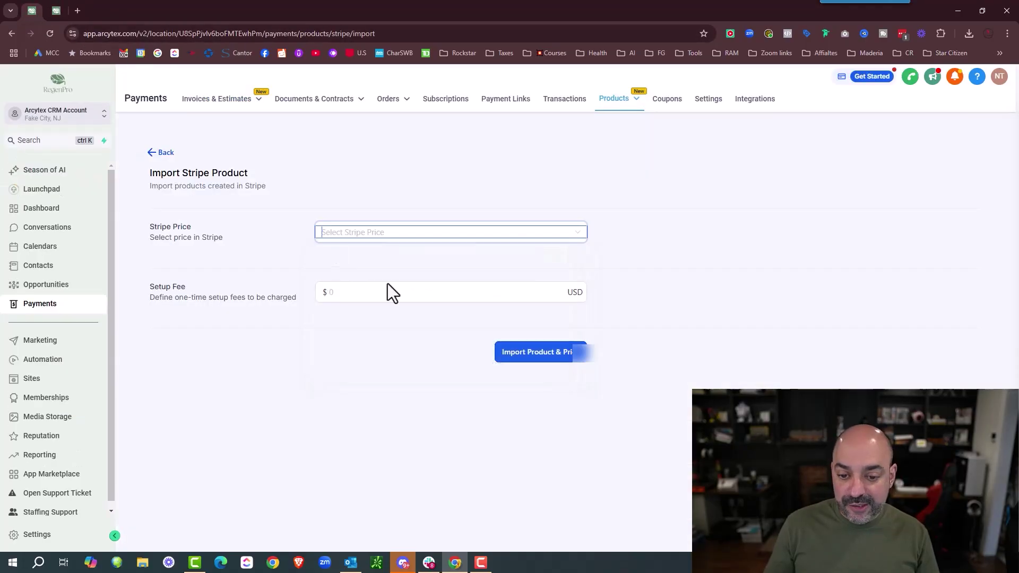
{"action": "left_click", "coordinate": [485, 236]}
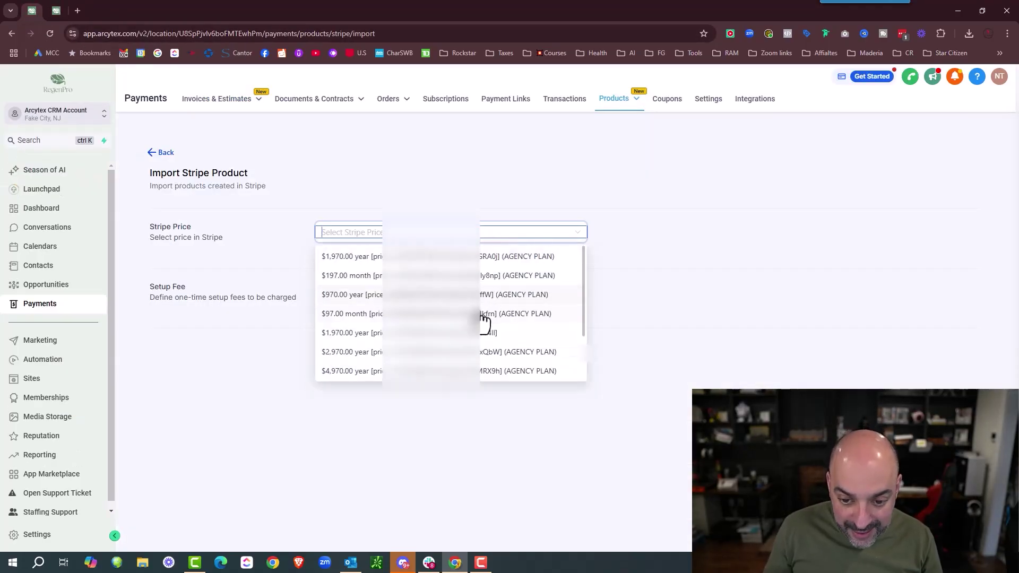
{"action": "left_click", "coordinate": [523, 314]}
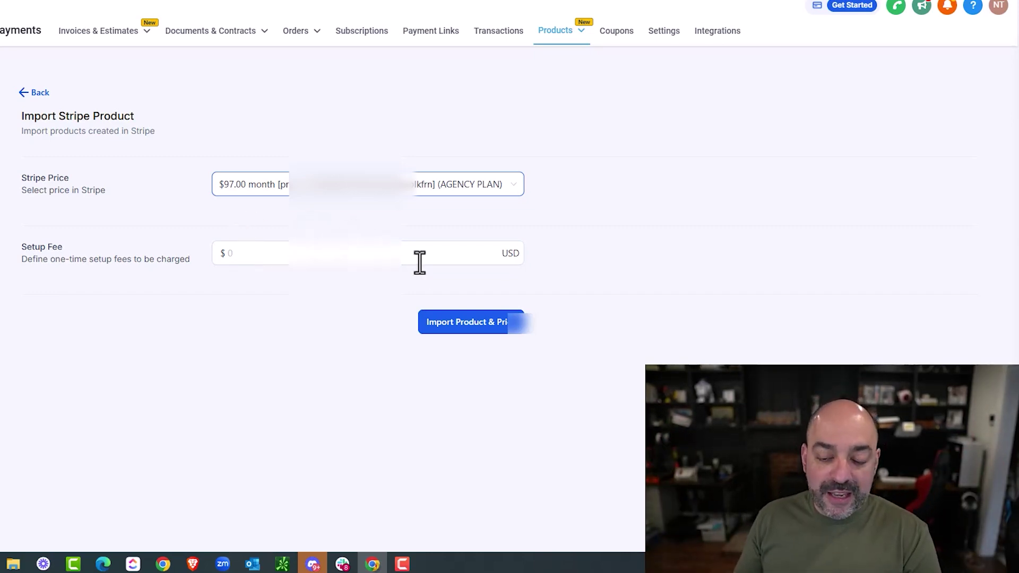
{"action": "left_click", "coordinate": [467, 329]}
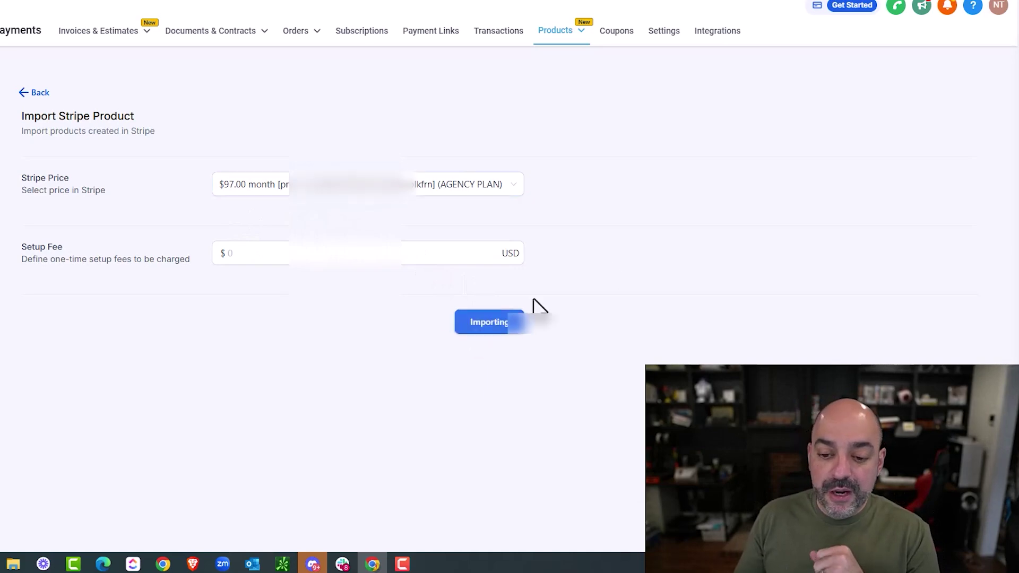
- Review the imported Standard product's prices and return to the Products list
{"action": "scroll", "coordinate": [727, 194], "scroll_direction": "down", "scroll_amount": 10}
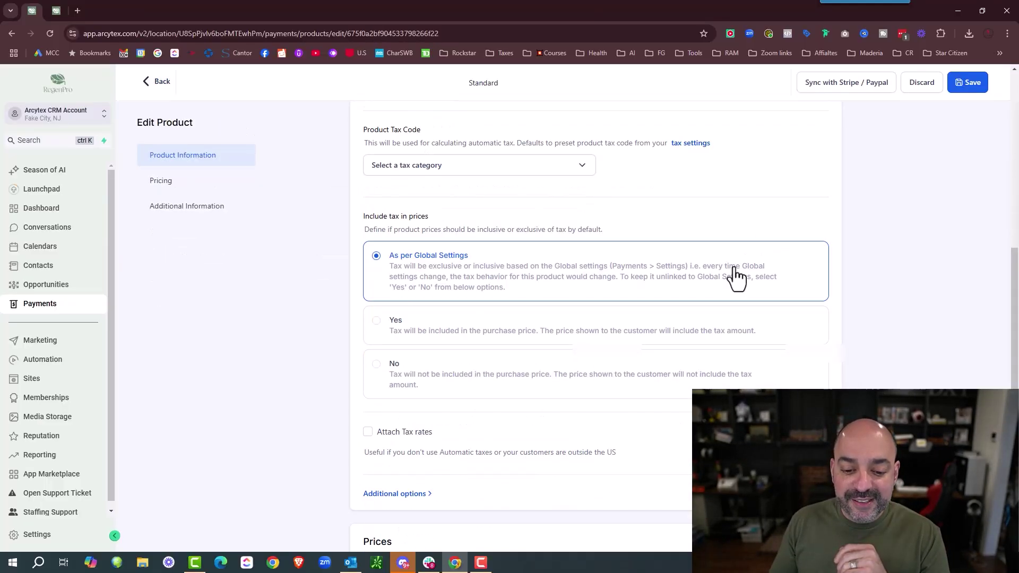
{"action": "scroll", "coordinate": [726, 272], "scroll_direction": "down", "scroll_amount": 6}
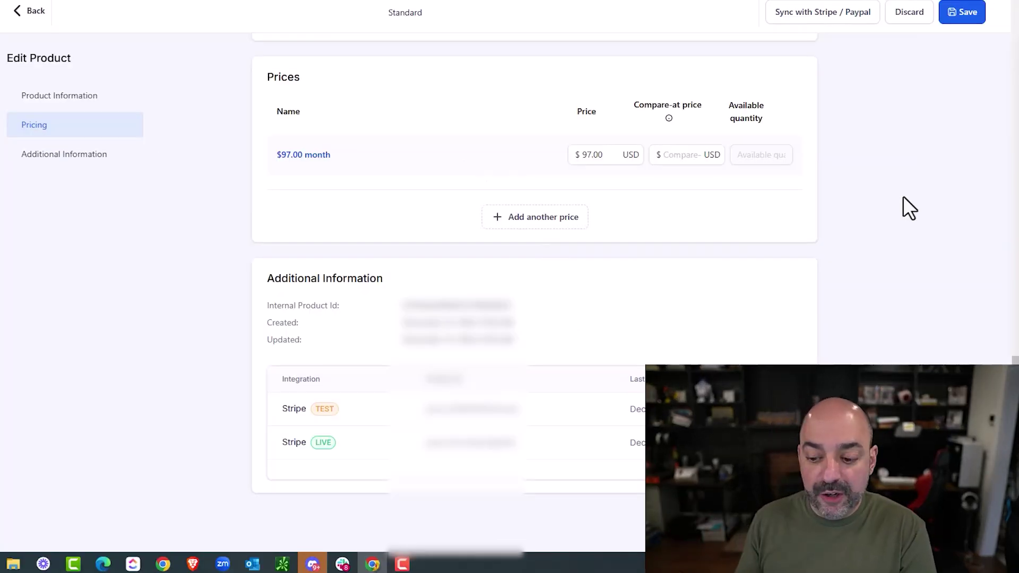
{"action": "scroll", "coordinate": [913, 260], "scroll_direction": "up", "scroll_amount": 3}
{"action": "scroll", "coordinate": [913, 260], "scroll_direction": "up", "scroll_amount": 10}
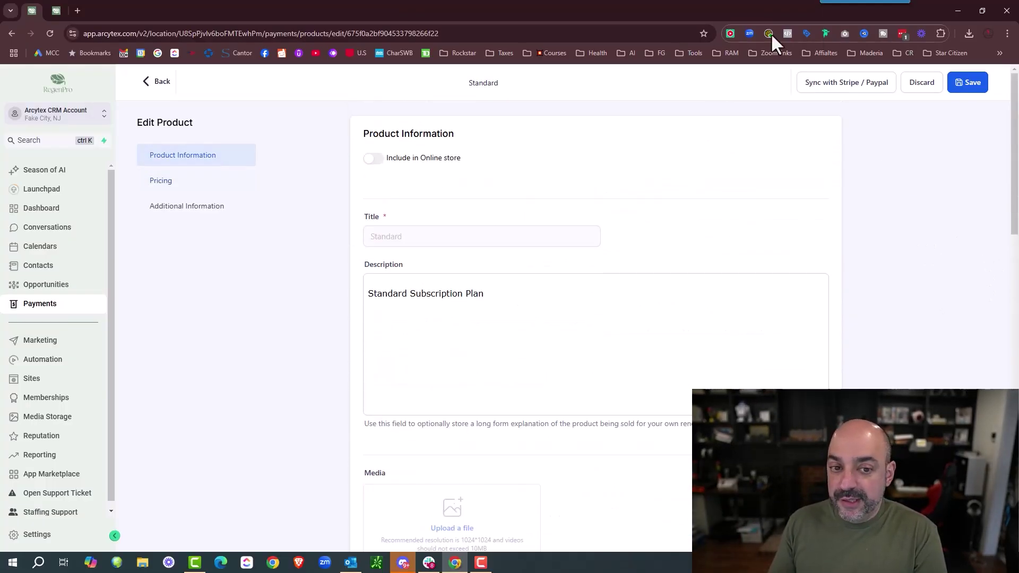
{"action": "left_click", "coordinate": [161, 83]}
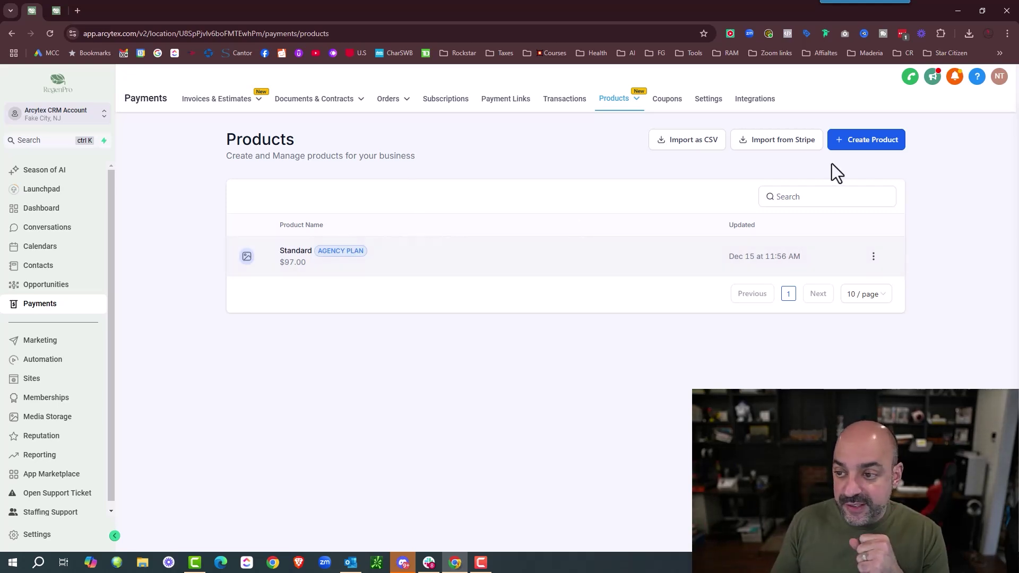
- Start another Stripe import and reload the page so the Stripe prices load
{"action": "left_click", "coordinate": [793, 147]}
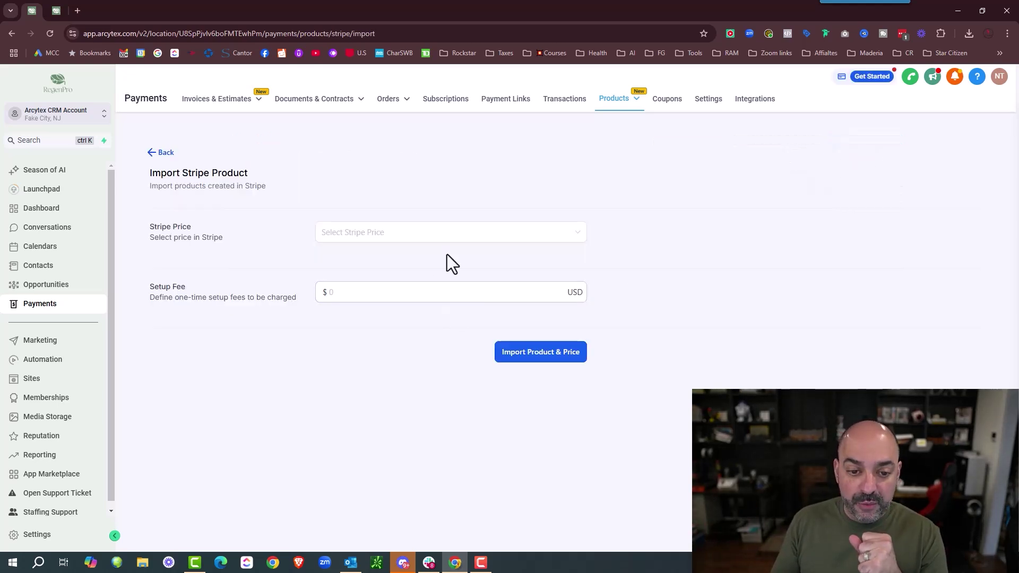
{"action": "left_click", "coordinate": [461, 233]}
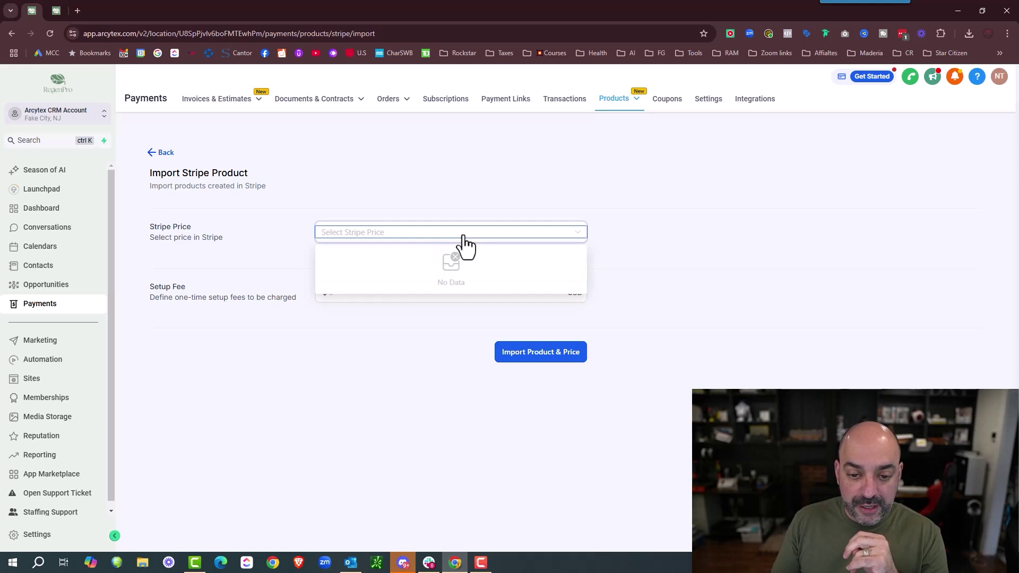
{"action": "left_click", "coordinate": [648, 193]}
{"action": "left_click", "coordinate": [491, 235]}
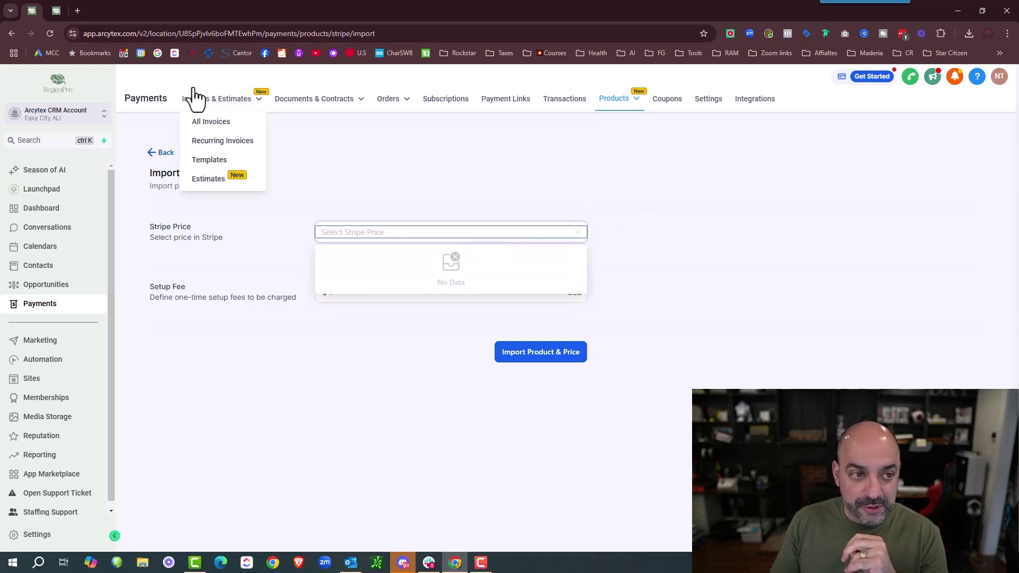
{"action": "left_click", "coordinate": [50, 33]}
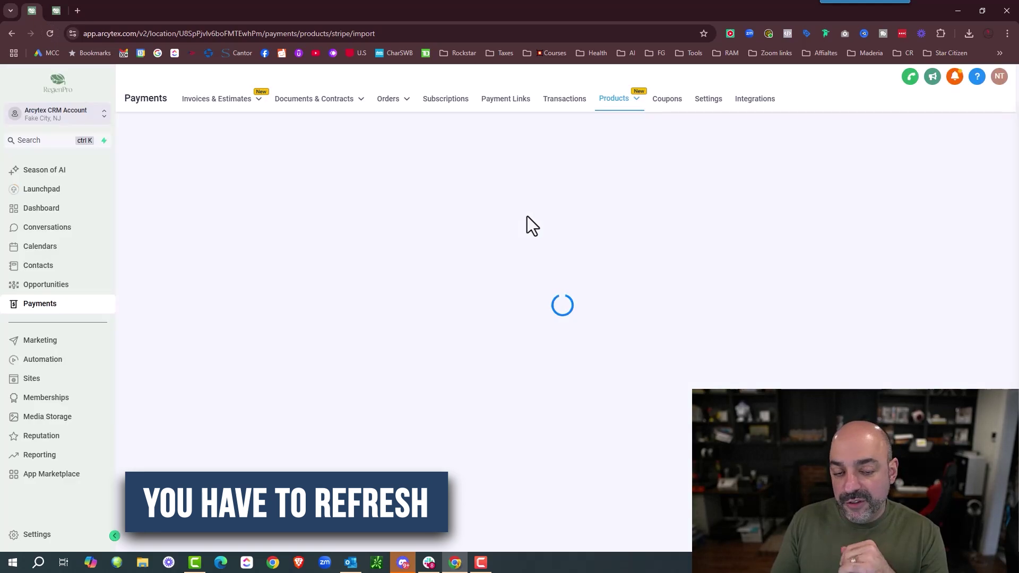
- Import the $970.00 yearly AGENCY PLAN price into Standard and save the product
{"action": "left_click", "coordinate": [546, 236]}
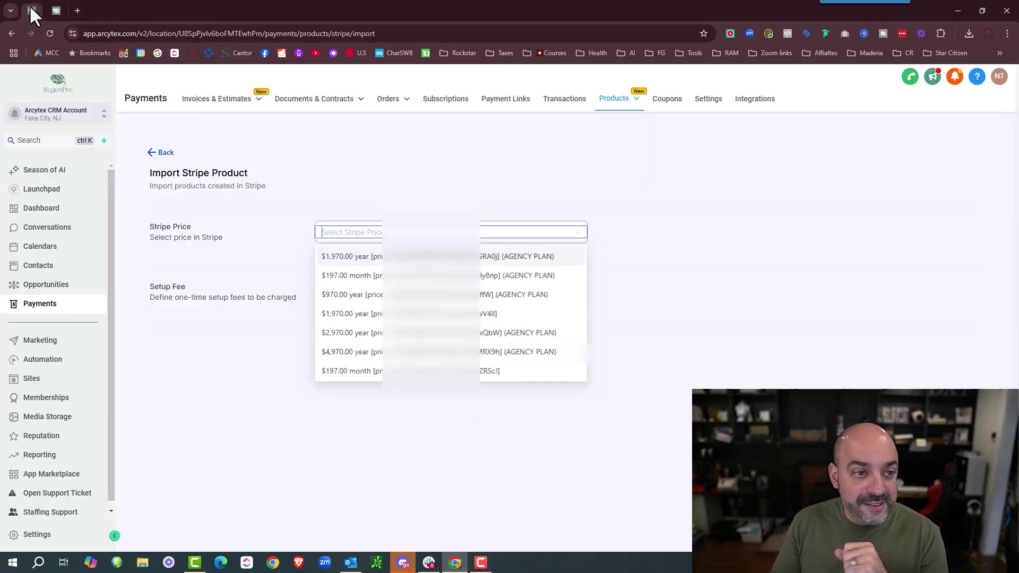
{"action": "left_click", "coordinate": [624, 321]}
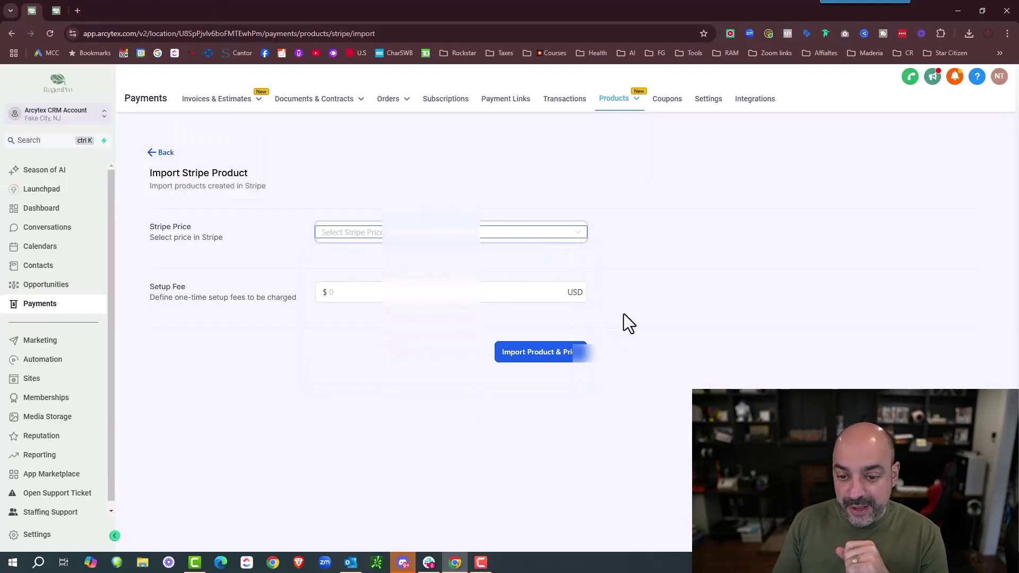
{"action": "left_click", "coordinate": [380, 234]}
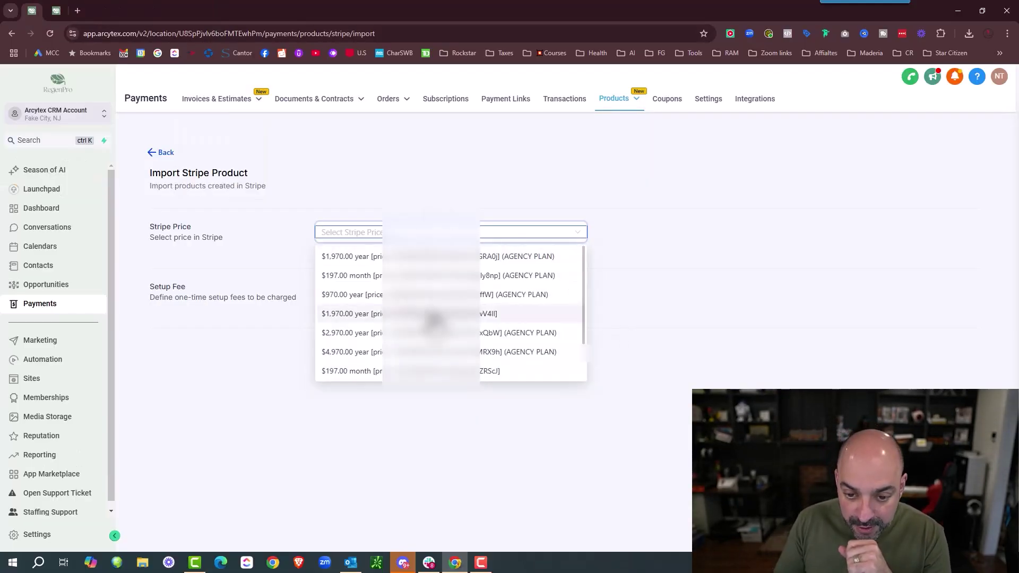
{"action": "left_click", "coordinate": [441, 290]}
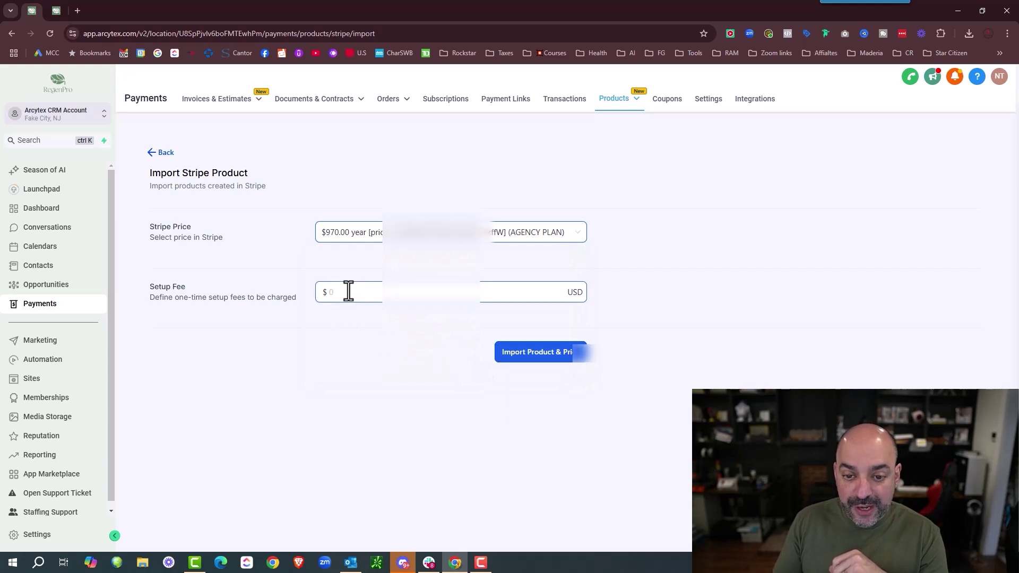
{"action": "left_click", "coordinate": [536, 356]}
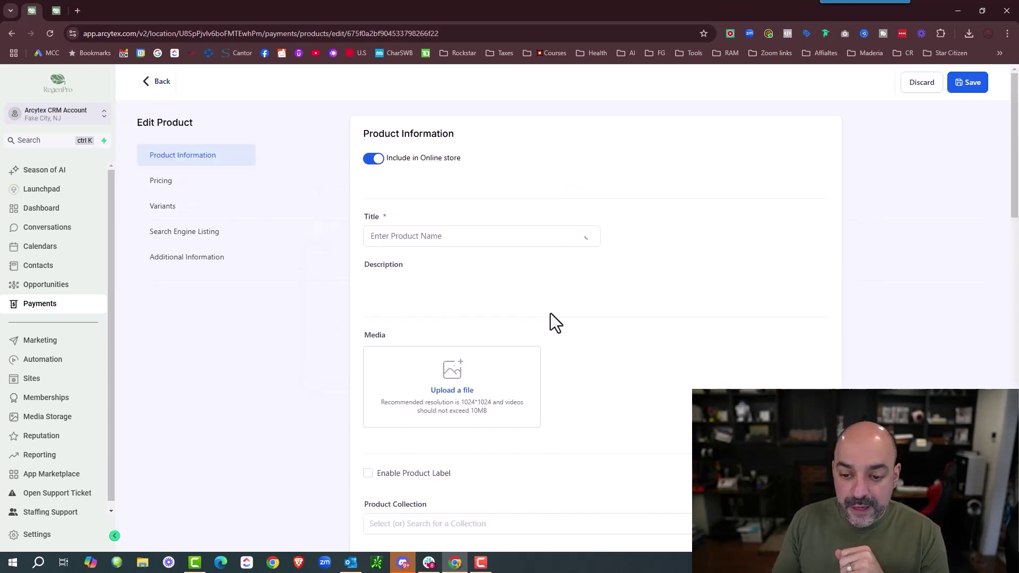
{"action": "left_click", "coordinate": [967, 91]}
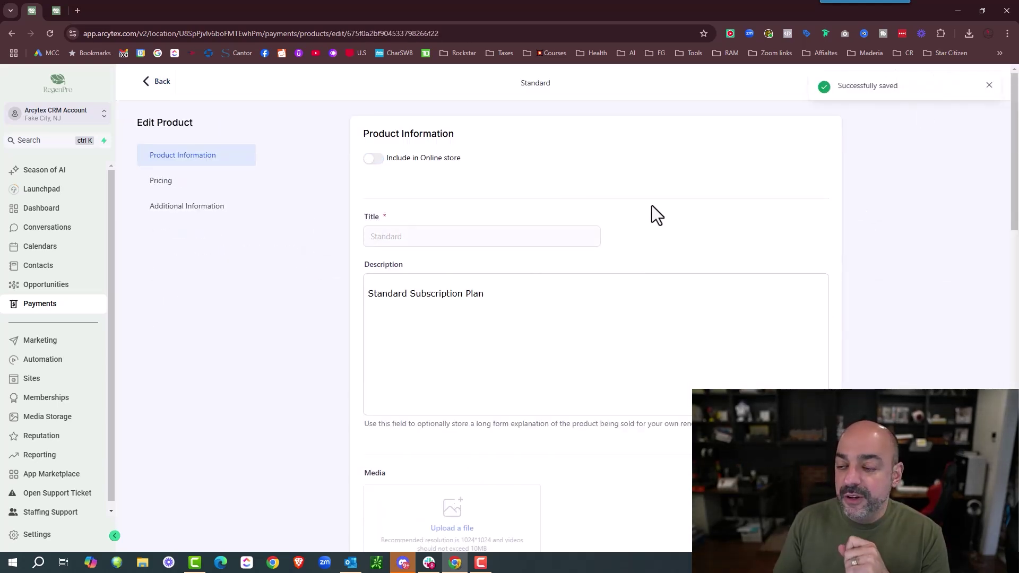
{"action": "left_click", "coordinate": [989, 87]}
{"action": "left_click", "coordinate": [157, 89]}
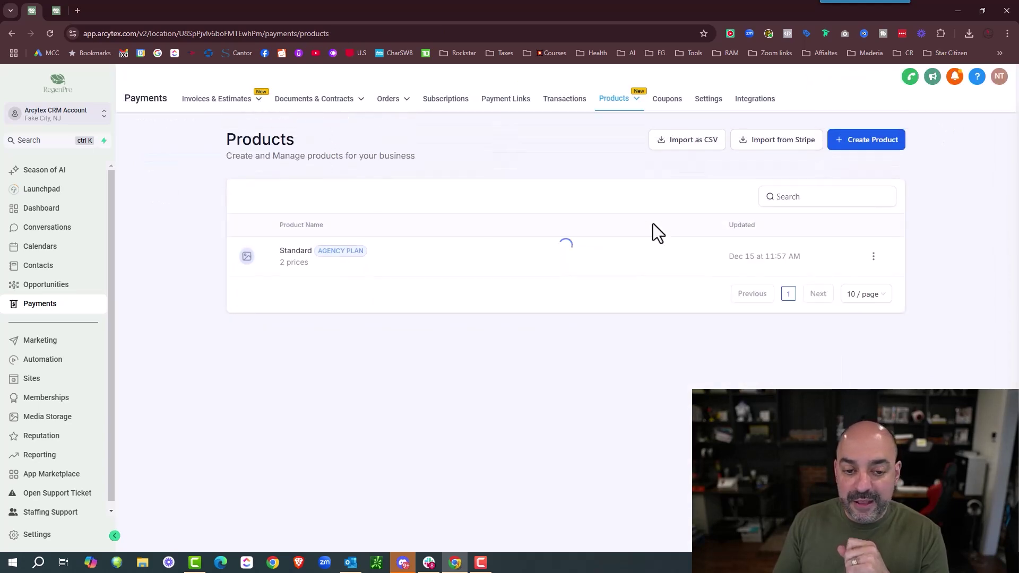
- Open the Standard product to confirm it now has both prices
{"action": "left_click", "coordinate": [302, 262]}
{"action": "scroll", "coordinate": [649, 286], "scroll_direction": "down", "scroll_amount": 10}
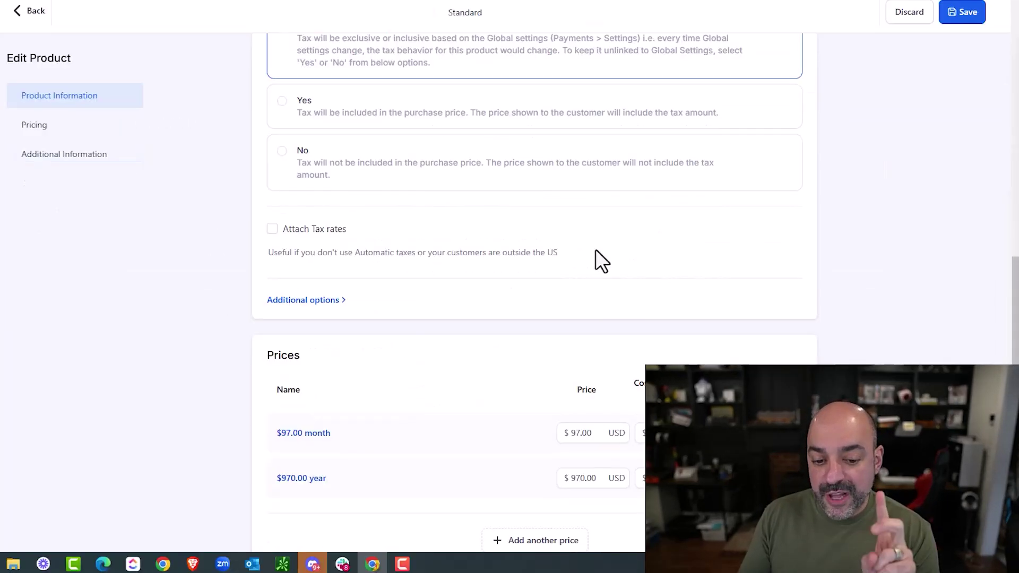
{"action": "scroll", "coordinate": [595, 250], "scroll_direction": "down", "scroll_amount": 2}
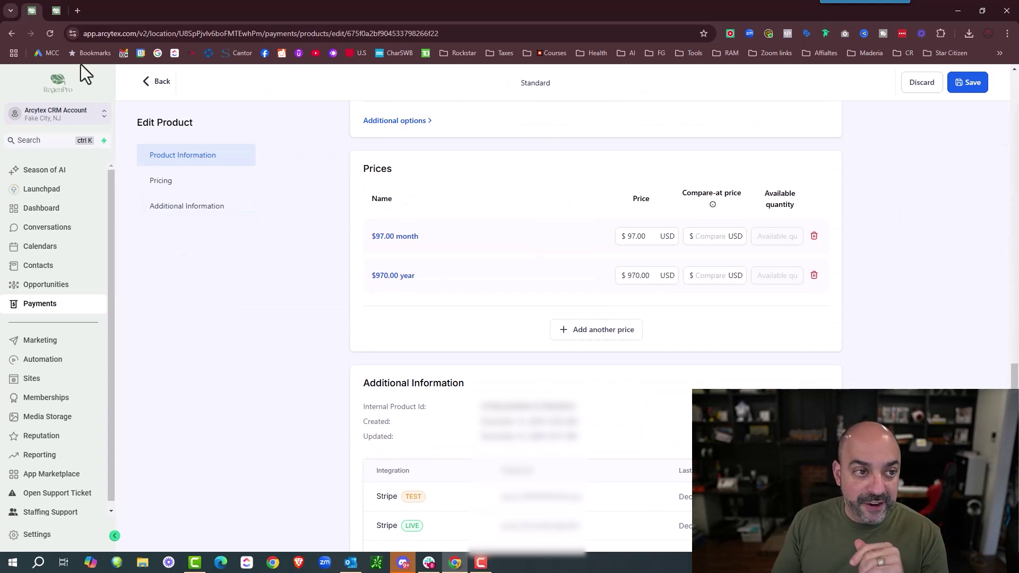
- View the Professional plan's $297 monthly and $2970 annual pricing, then return to Products
{"action": "left_click", "coordinate": [55, 10]}
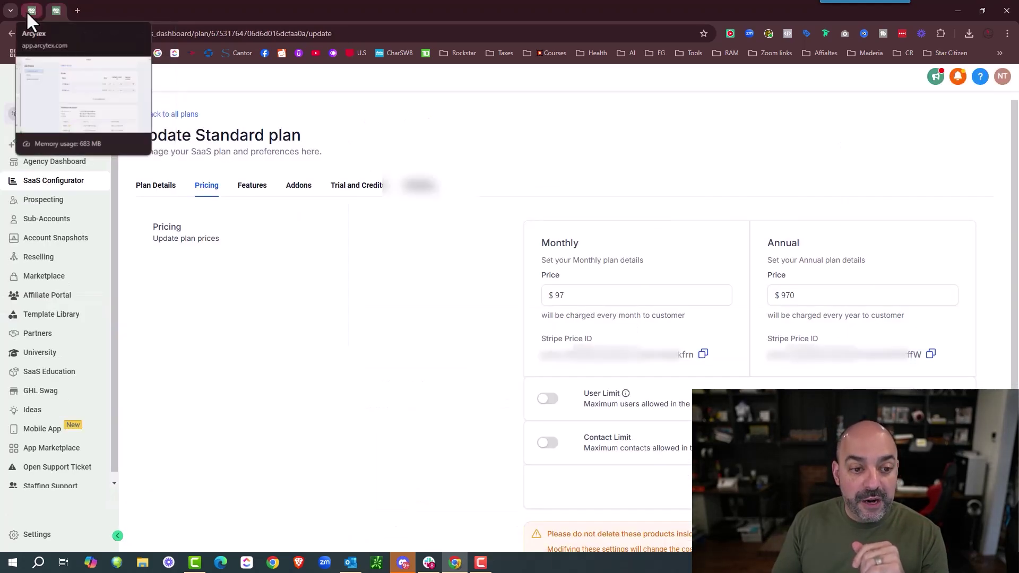
{"action": "left_click", "coordinate": [142, 115]}
{"action": "scroll", "coordinate": [360, 355], "scroll_direction": "down", "scroll_amount": 4}
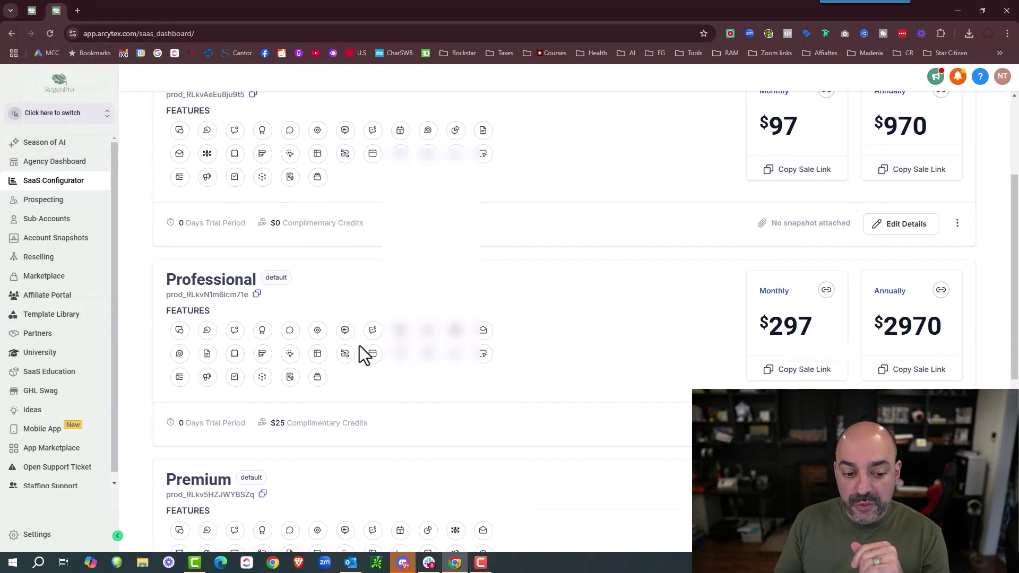
{"action": "left_click", "coordinate": [883, 378]}
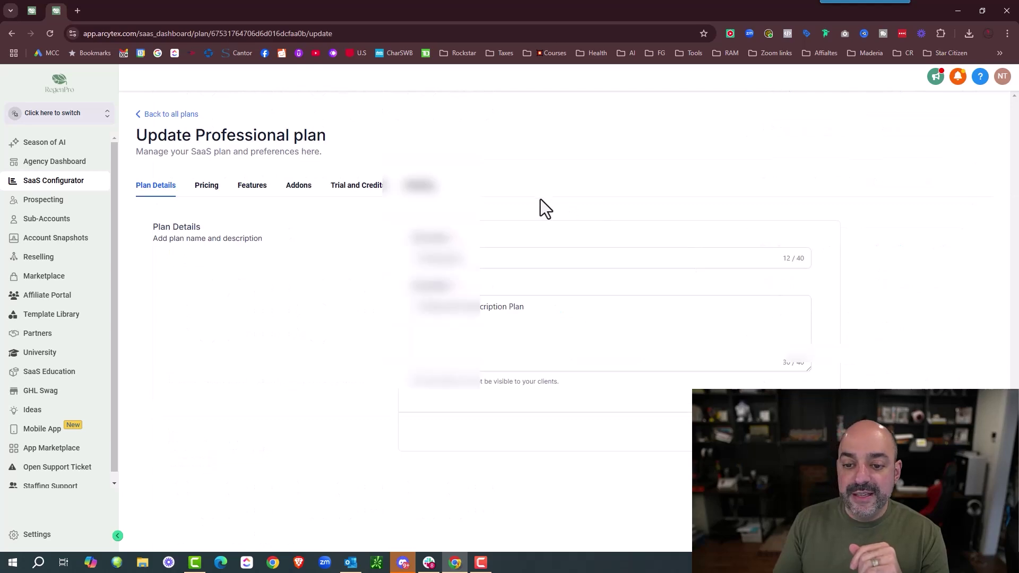
{"action": "left_click", "coordinate": [219, 183]}
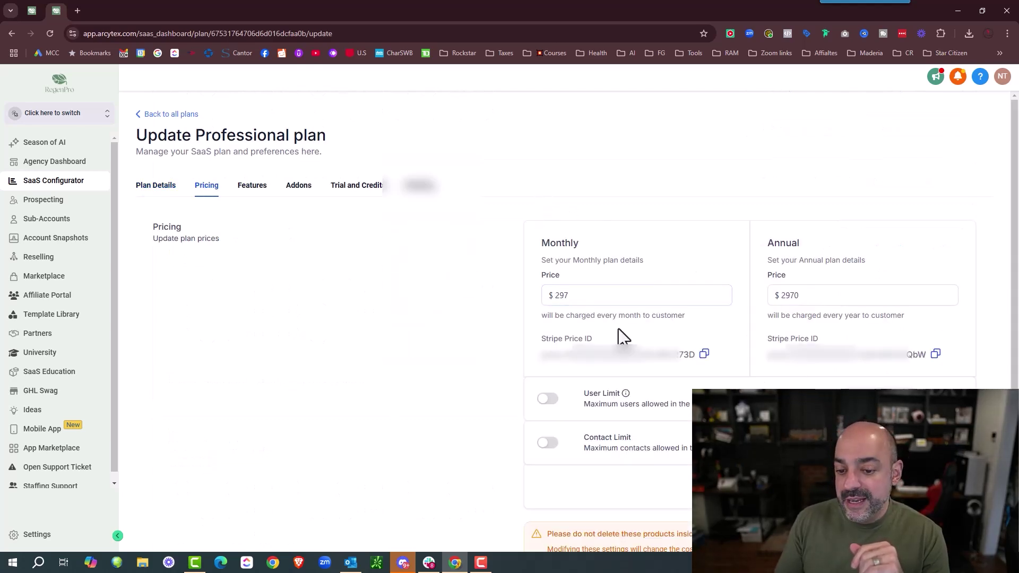
{"action": "left_click", "coordinate": [31, 10]}
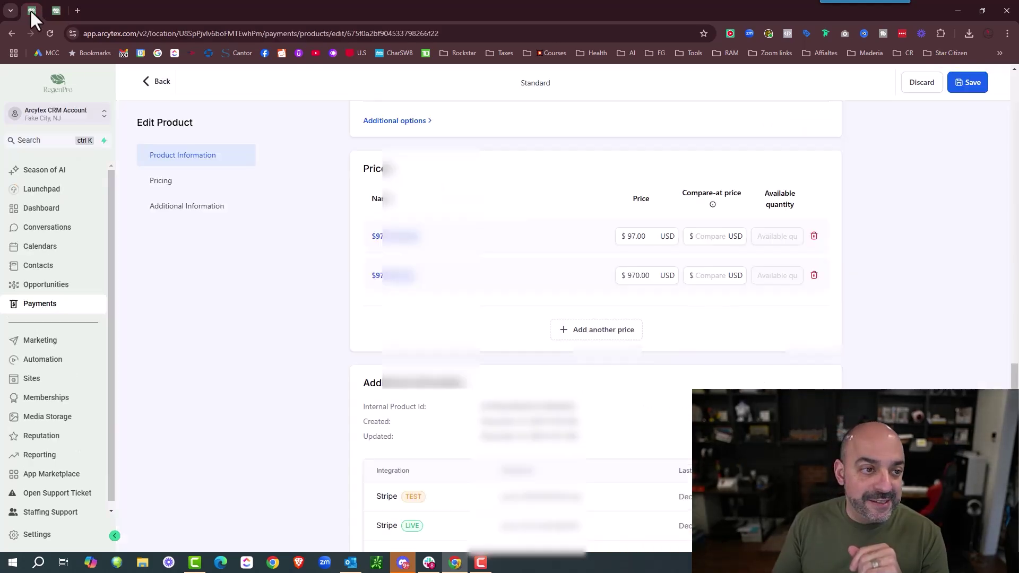
{"action": "left_click", "coordinate": [161, 82]}
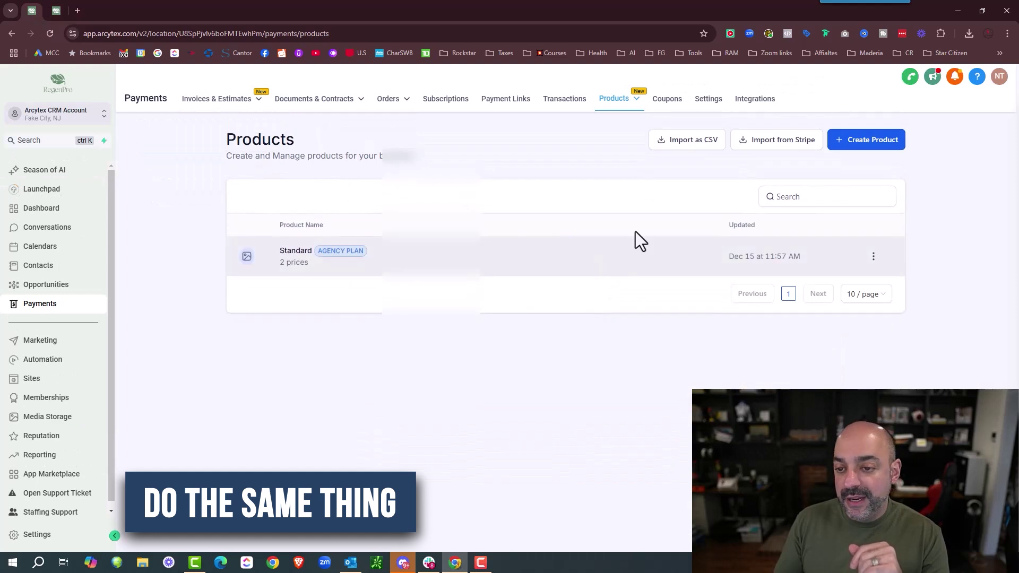
- Start a Stripe import, reloading it and checking the Professional plan's prices in the other tab
{"action": "left_click", "coordinate": [766, 142]}
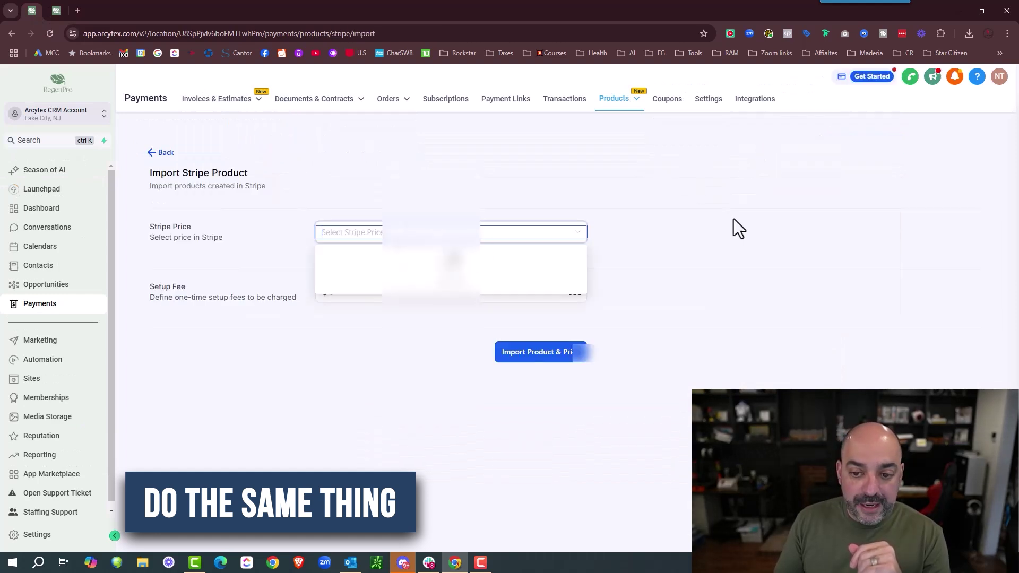
{"action": "left_click", "coordinate": [49, 33]}
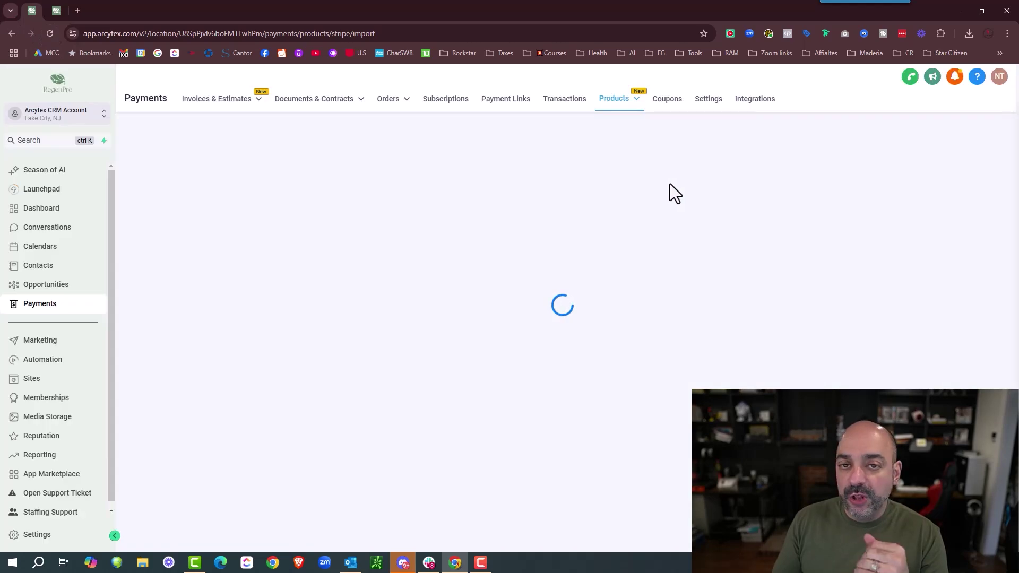
{"action": "left_click", "coordinate": [57, 10]}
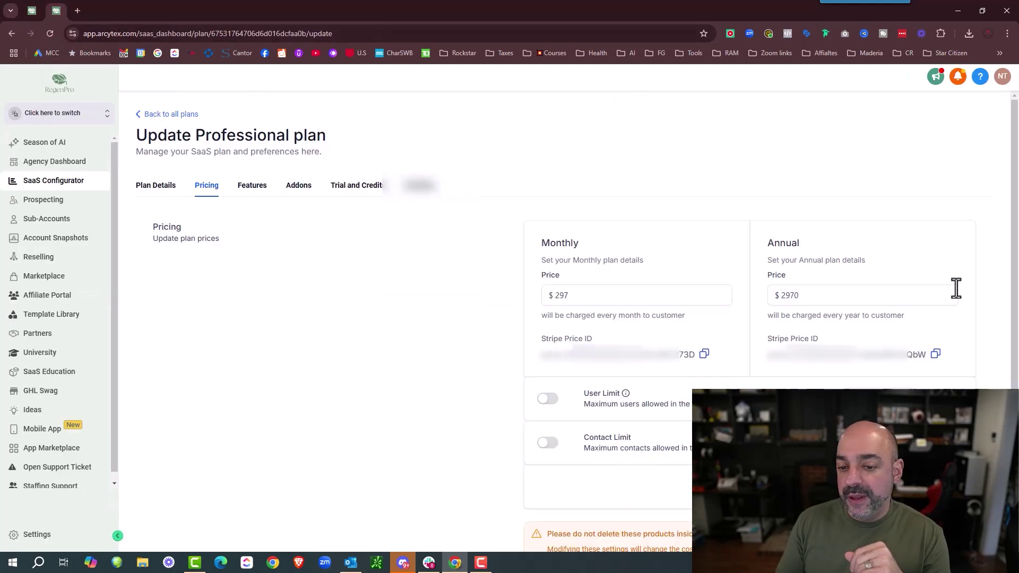
{"action": "left_click", "coordinate": [35, 12]}
{"action": "left_click", "coordinate": [483, 241]}
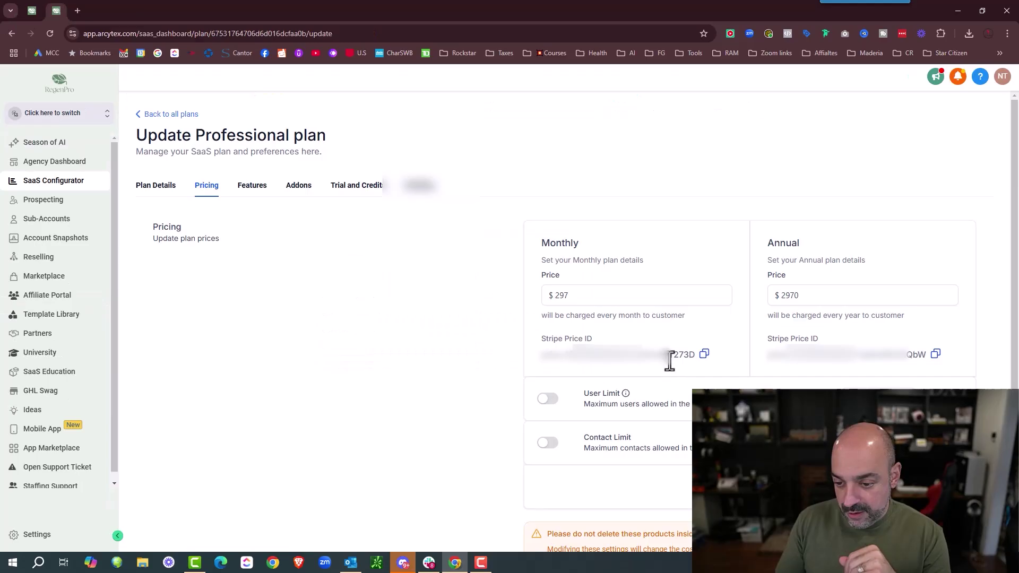
{"action": "left_click", "coordinate": [31, 10]}
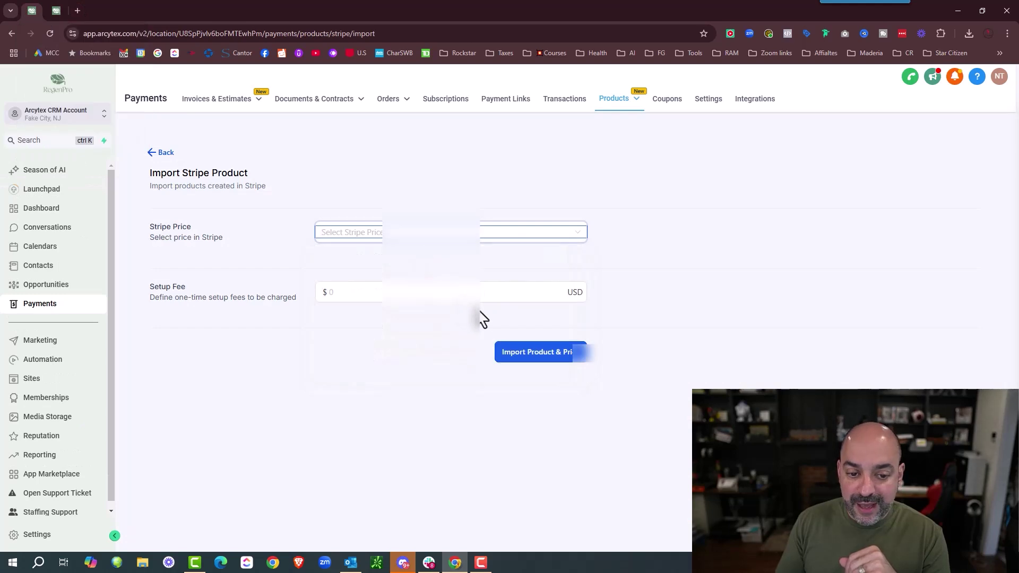
{"action": "left_click", "coordinate": [406, 233]}
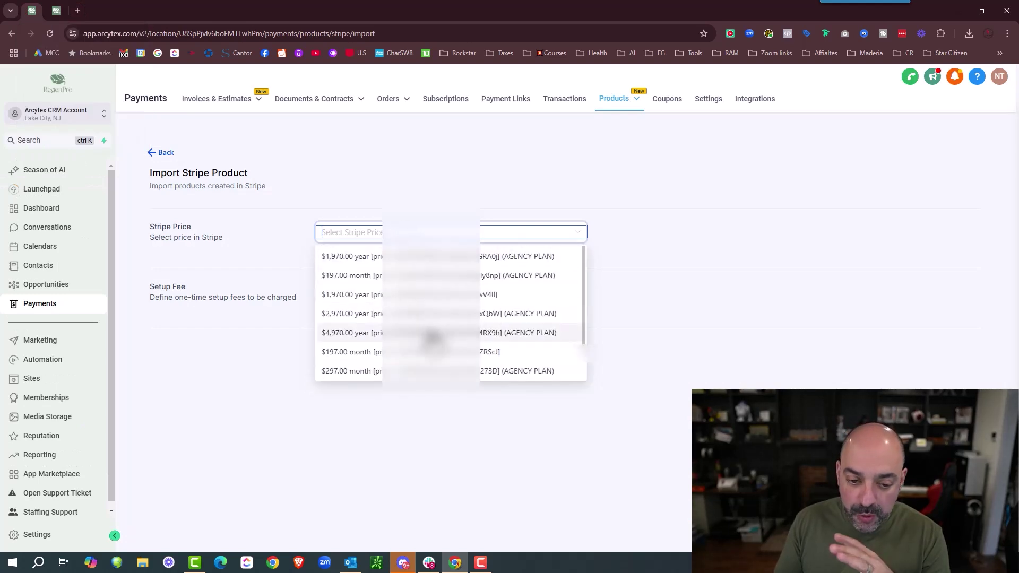
- Import the Professional product with its $297.00 monthly AGENCY PLAN price
{"action": "scroll", "coordinate": [451, 333], "scroll_direction": "down", "scroll_amount": 1}
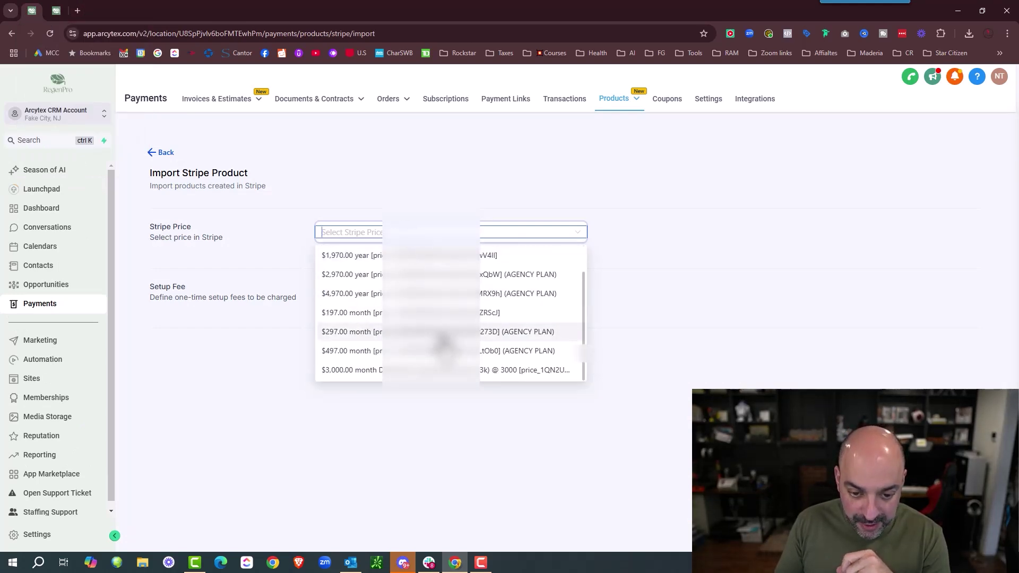
{"action": "left_click", "coordinate": [444, 334]}
{"action": "left_click", "coordinate": [554, 353]}
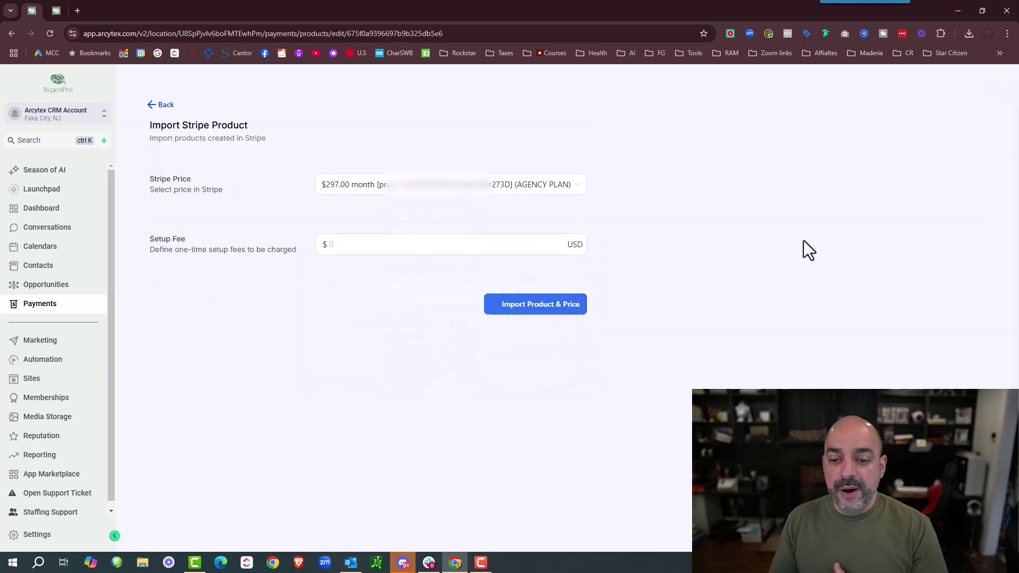
{"action": "scroll", "coordinate": [628, 201], "scroll_direction": "down", "scroll_amount": 10}
{"action": "left_click", "coordinate": [162, 84]}
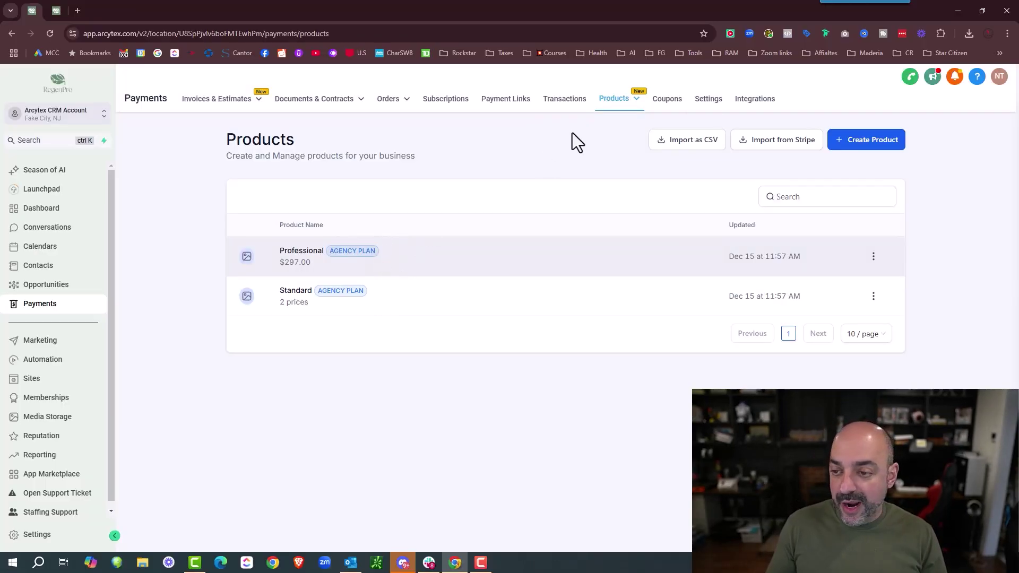
{"action": "left_click", "coordinate": [788, 142]}
- Add the $2,970 yearly AGENCY PLAN price to the Professional product and confirm its pricing
{"action": "left_click", "coordinate": [372, 231]}
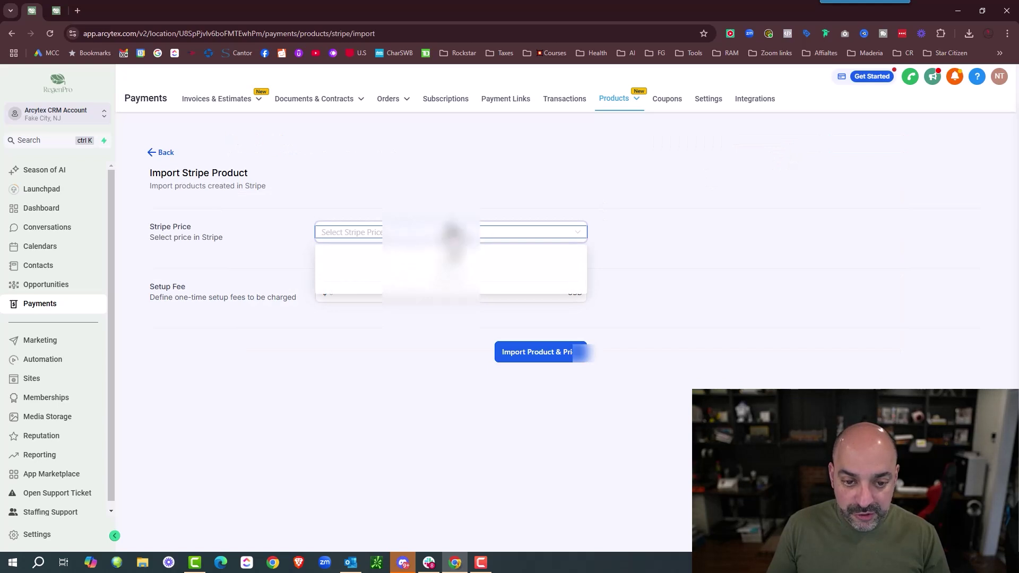
{"action": "left_click", "coordinate": [218, 157]}
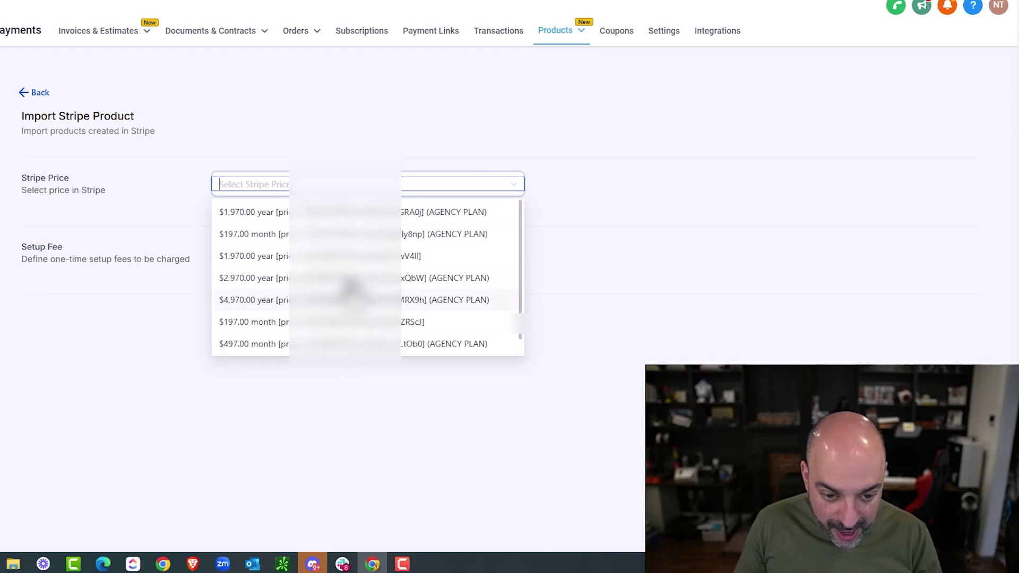
{"action": "left_click", "coordinate": [349, 279]}
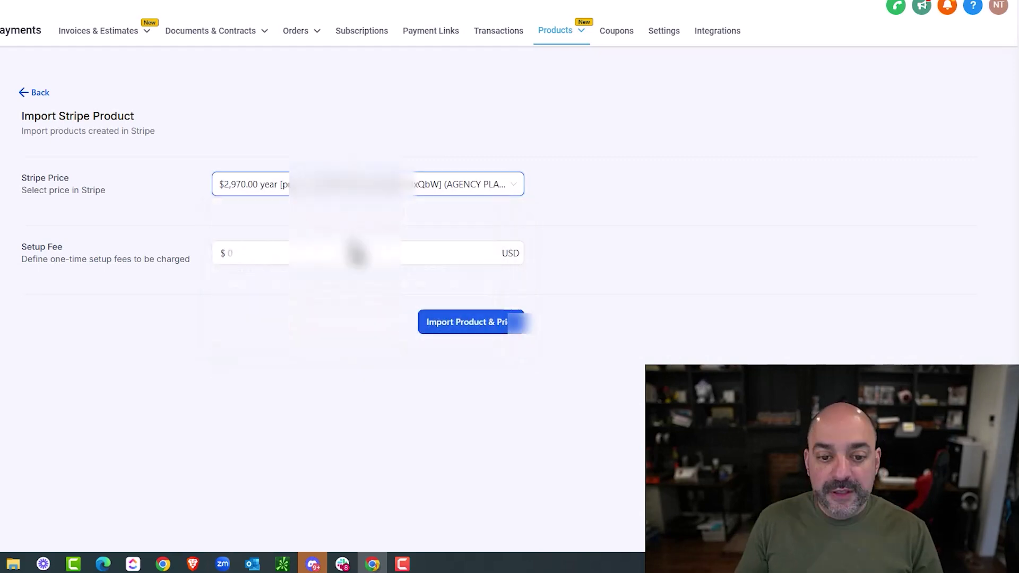
{"action": "left_click", "coordinate": [463, 321]}
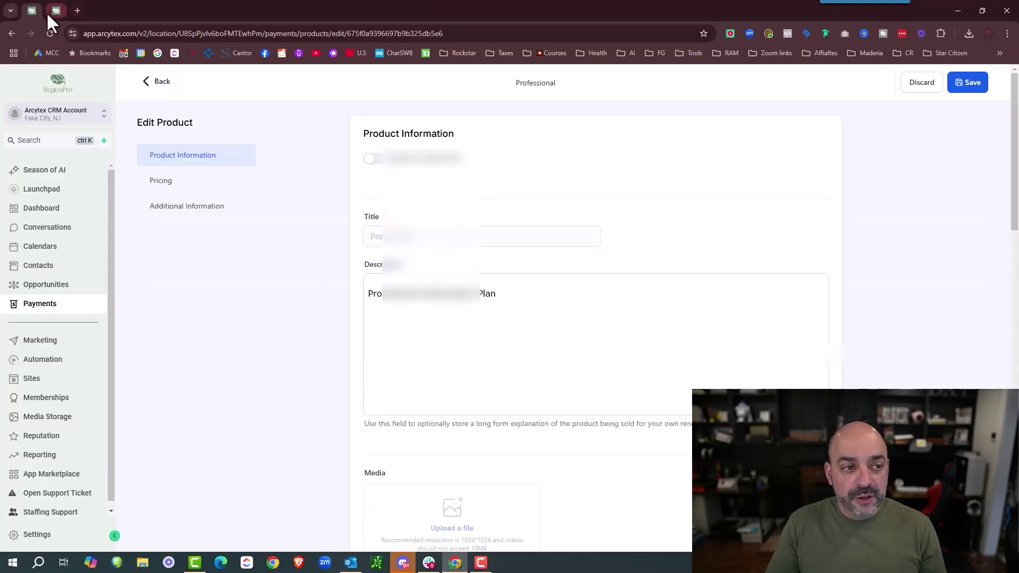
{"action": "left_click", "coordinate": [48, 11]}
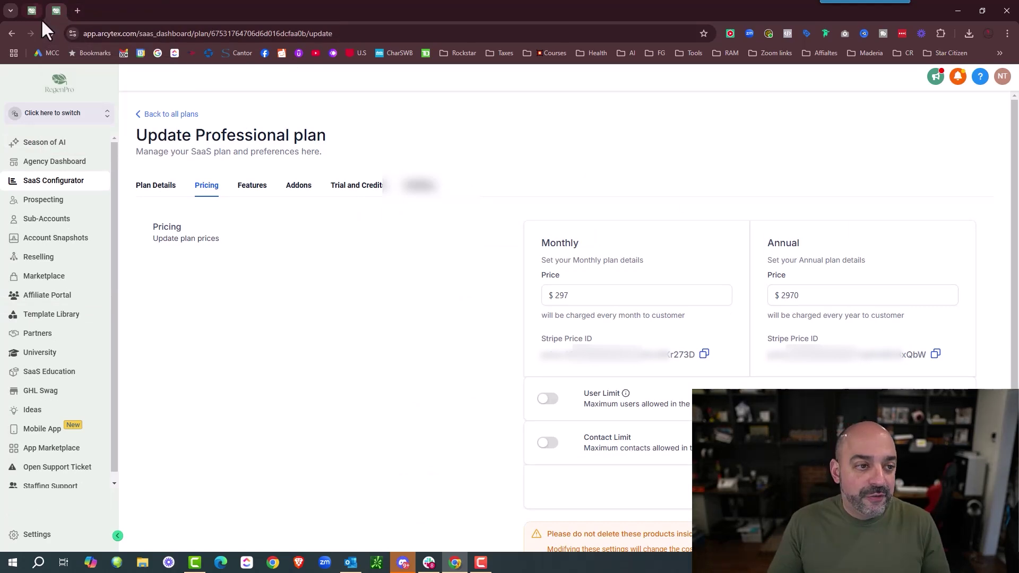
{"action": "left_click", "coordinate": [25, 8]}
{"action": "scroll", "coordinate": [523, 262], "scroll_direction": "down", "scroll_amount": 10}
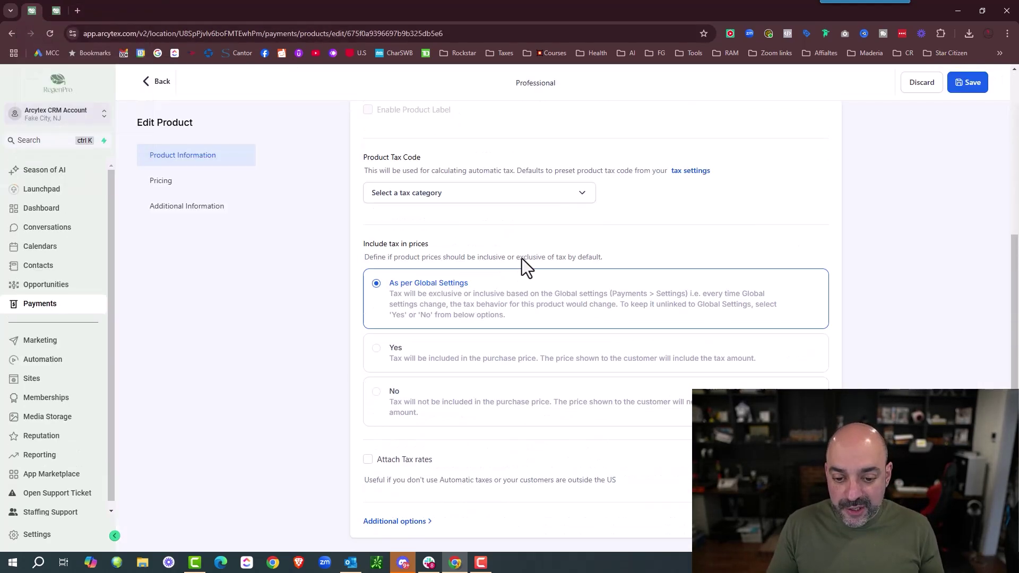
{"action": "left_click", "coordinate": [218, 176]}
{"action": "left_click", "coordinate": [157, 82]}
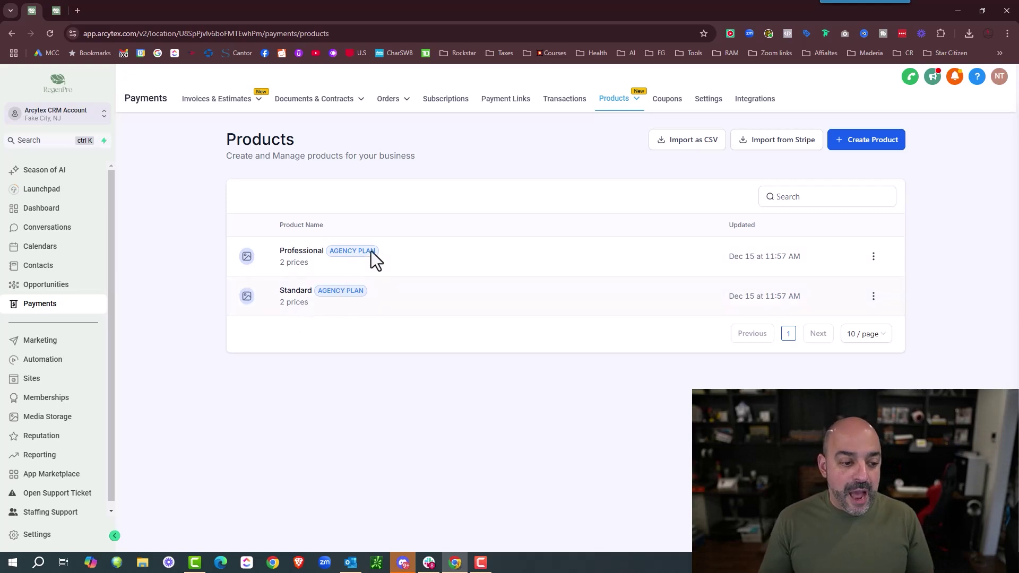
{"action": "scroll", "coordinate": [72, 295], "scroll_direction": "down", "scroll_amount": 1}
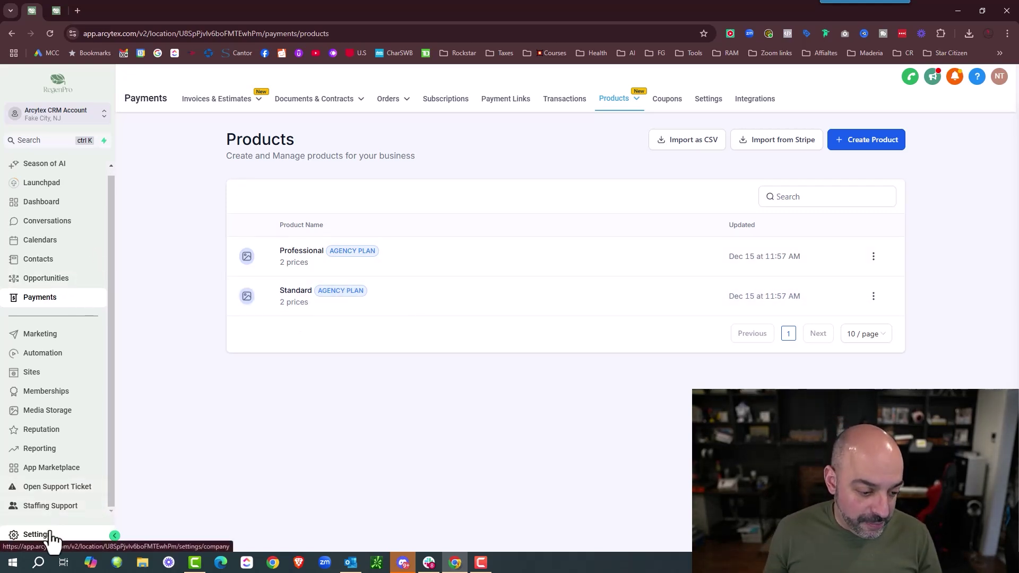
- Go to Settings > Email Services, dismiss the deliverability notice, and open Dedicated Domain And IP
{"action": "left_click", "coordinate": [51, 537]}
{"action": "scroll", "coordinate": [57, 319], "scroll_direction": "down", "scroll_amount": 1}
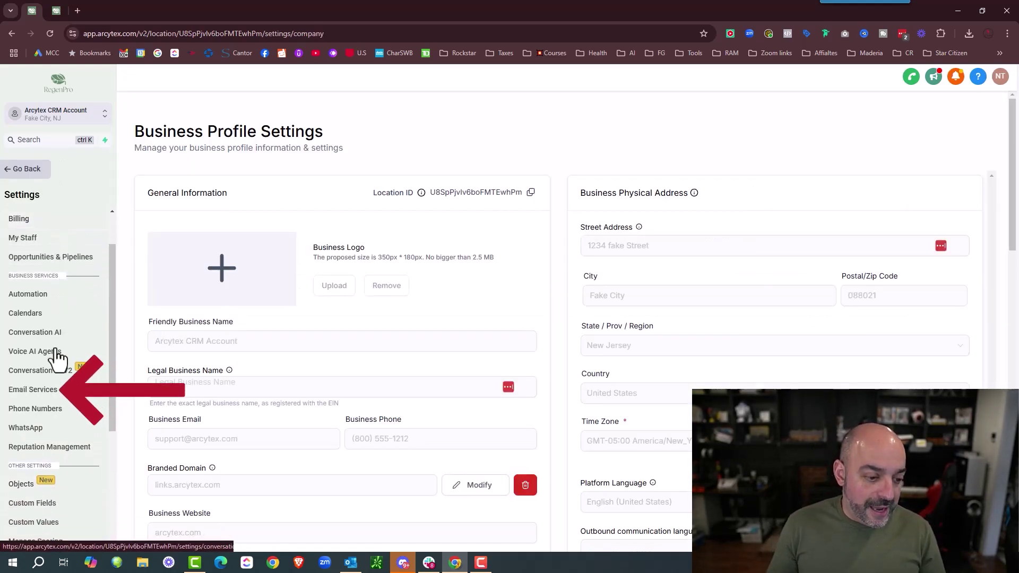
{"action": "left_click", "coordinate": [47, 396]}
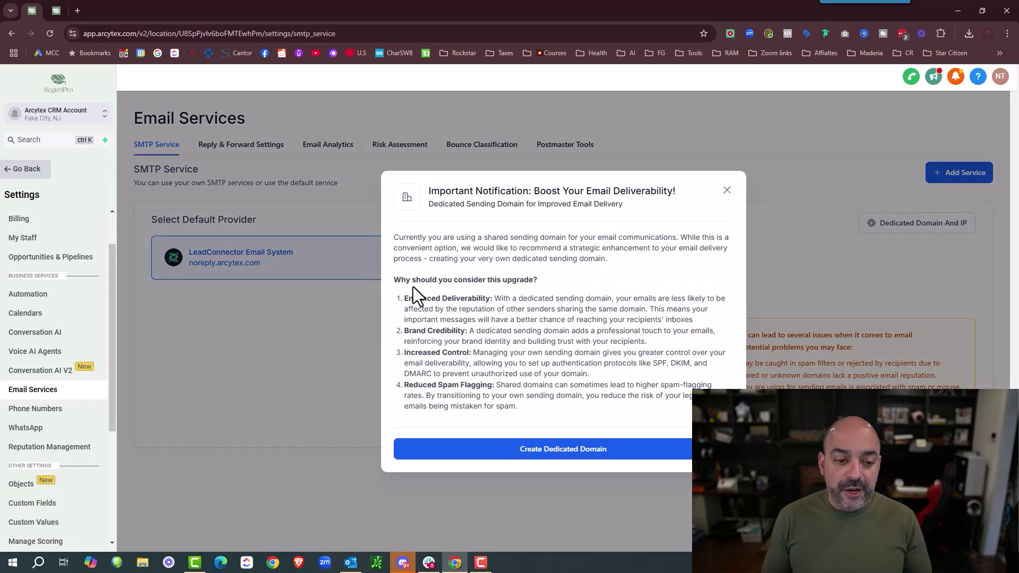
{"action": "left_click", "coordinate": [726, 191]}
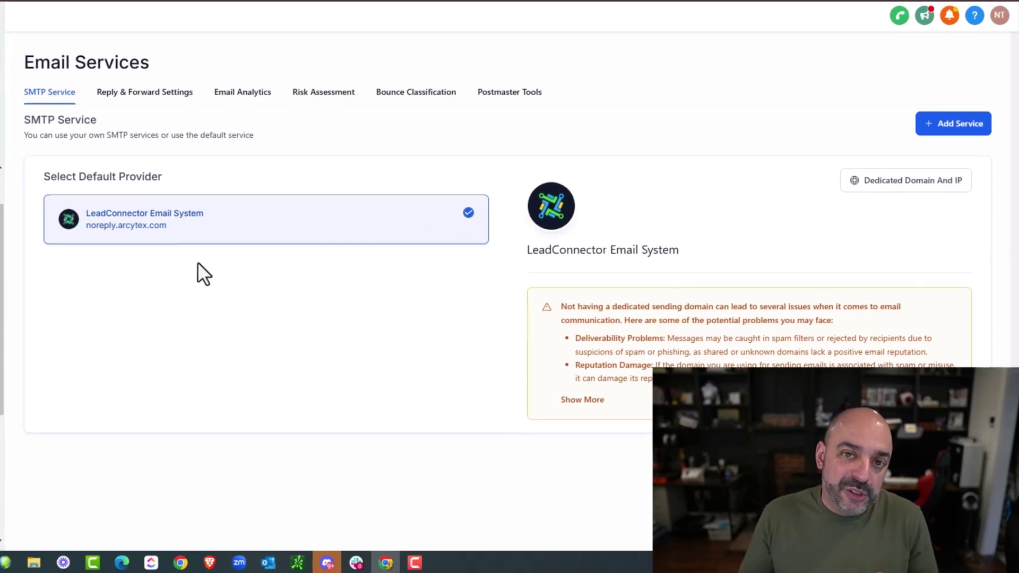
{"action": "left_click", "coordinate": [892, 185]}
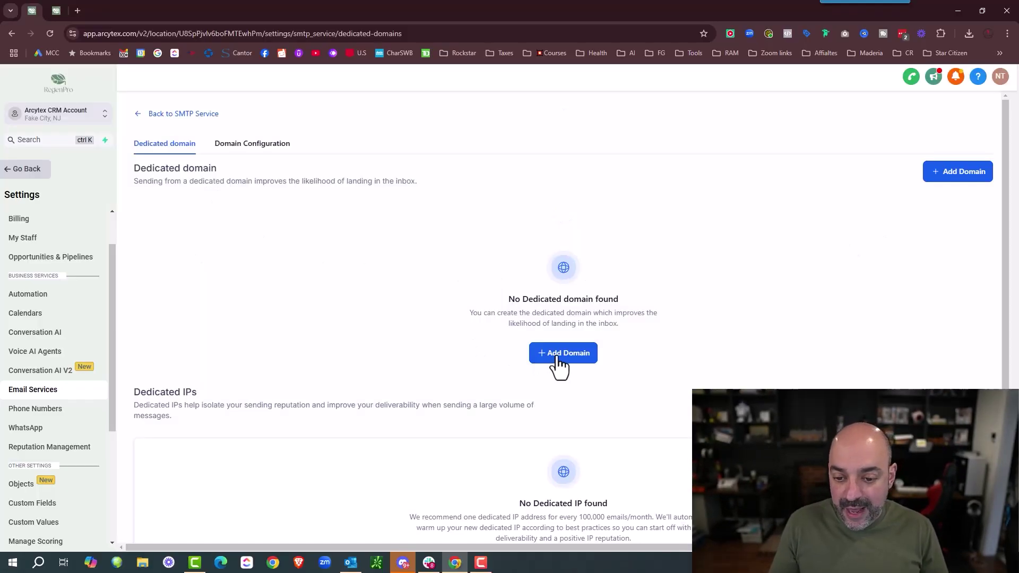
- Add lc.arcytex.com as a dedicated sending domain and submit it for verification
{"action": "left_click", "coordinate": [557, 354]}
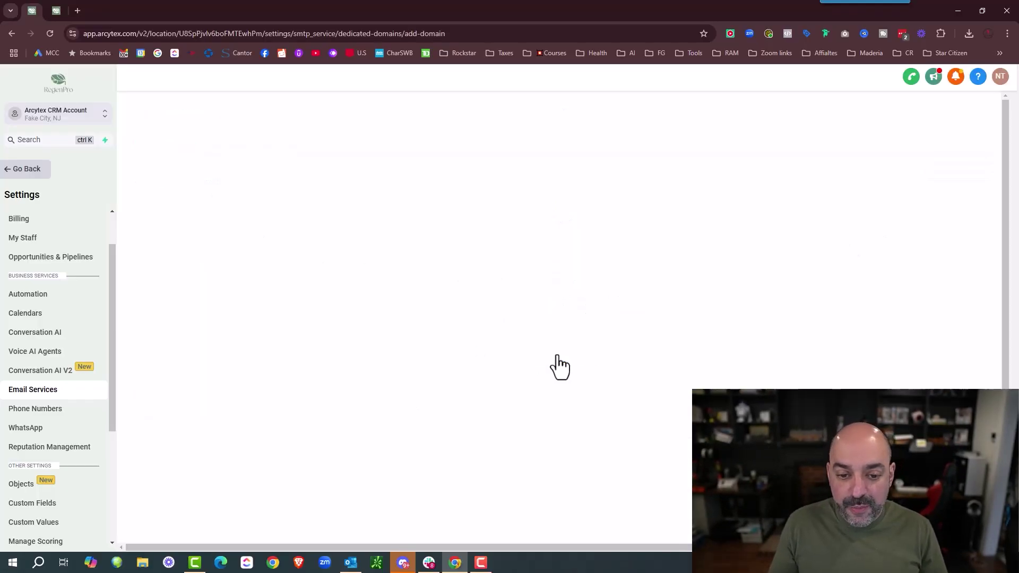
{"action": "left_click", "coordinate": [244, 220]}
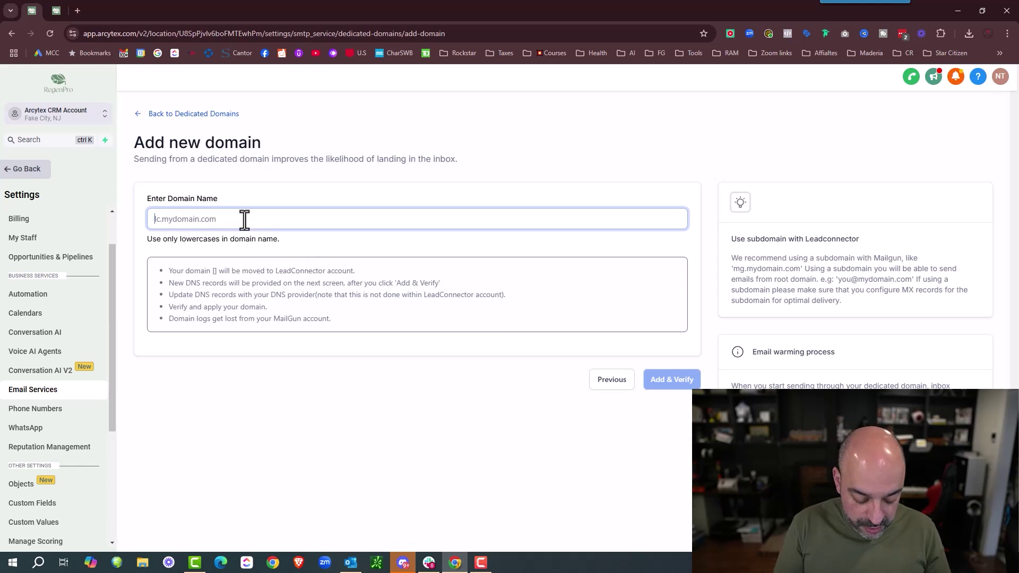
{"action": "type", "text": "lc.arcy"}
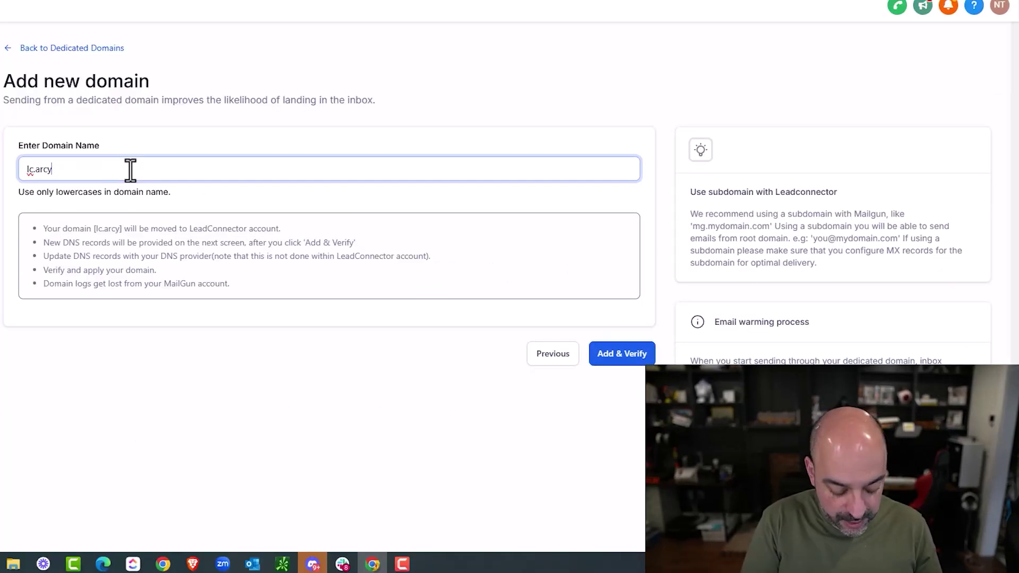
{"action": "type", "text": "tex.com"}
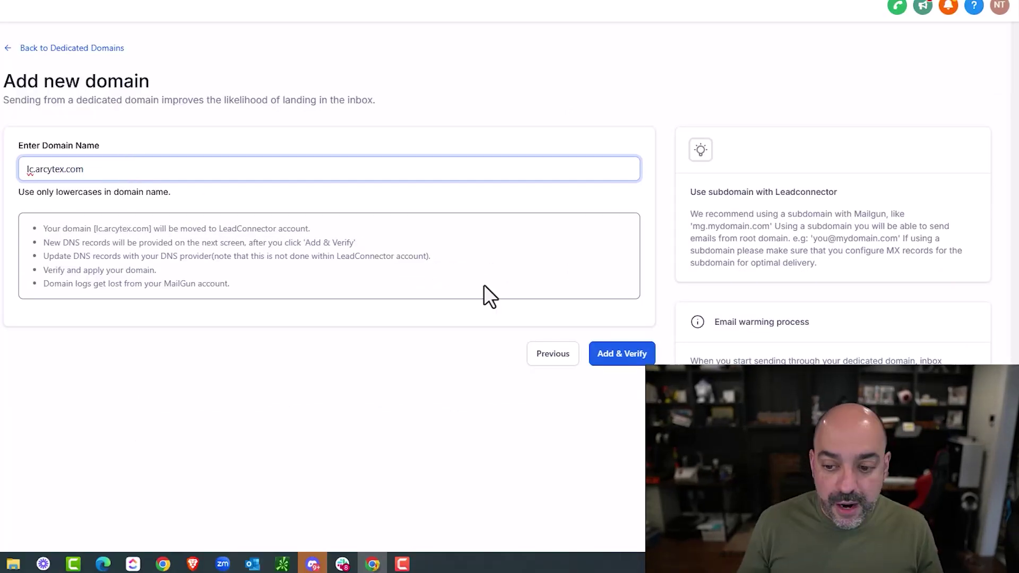
{"action": "left_click", "coordinate": [626, 361]}
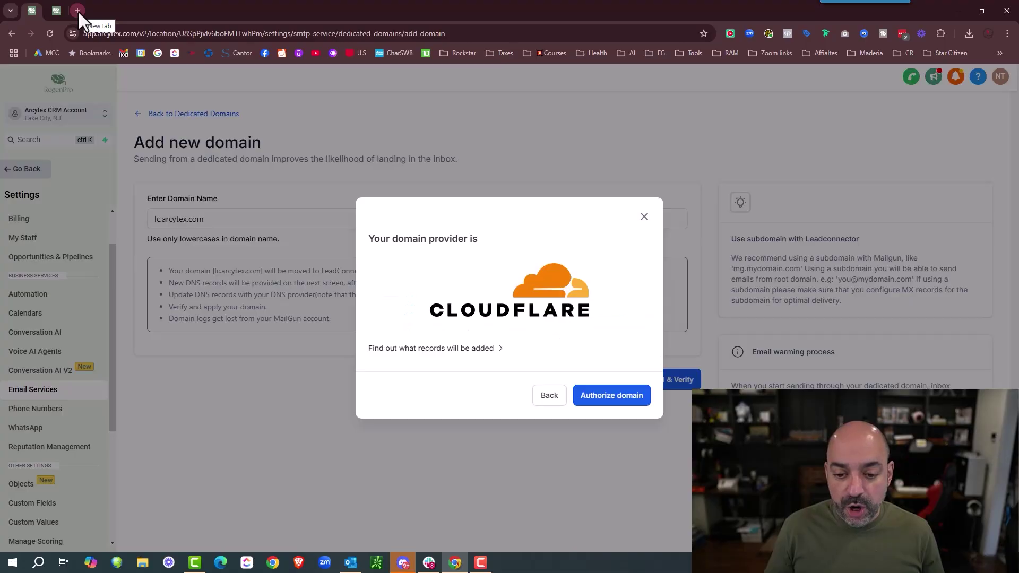
- Authorize the domain's DNS records with Cloudflare and review the listed records, including _dmarc.lc
{"action": "left_click", "coordinate": [614, 404]}
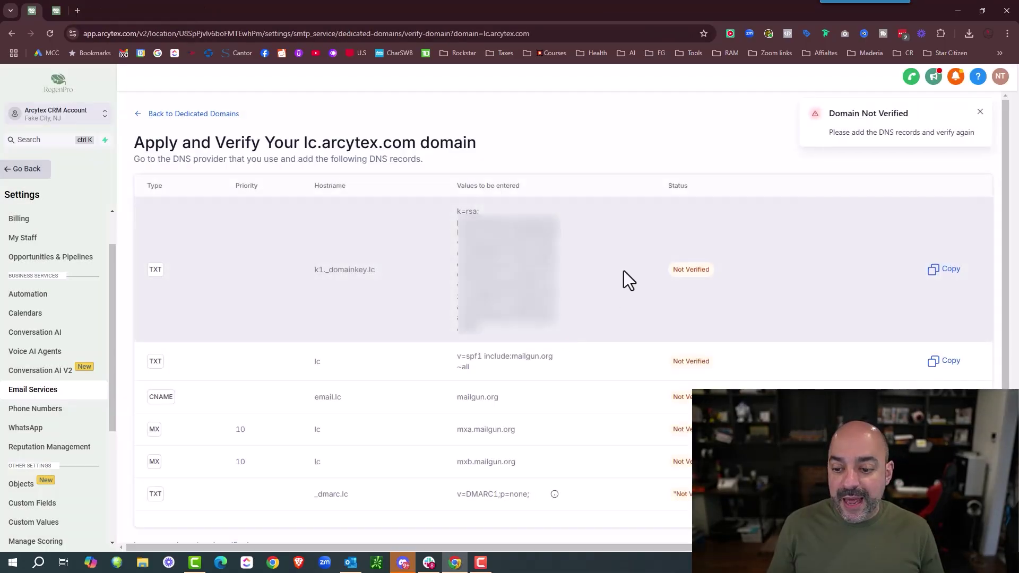
{"action": "scroll", "coordinate": [610, 298], "scroll_direction": "down", "scroll_amount": 1}
{"action": "scroll", "coordinate": [610, 298], "scroll_direction": "up", "scroll_amount": 1}
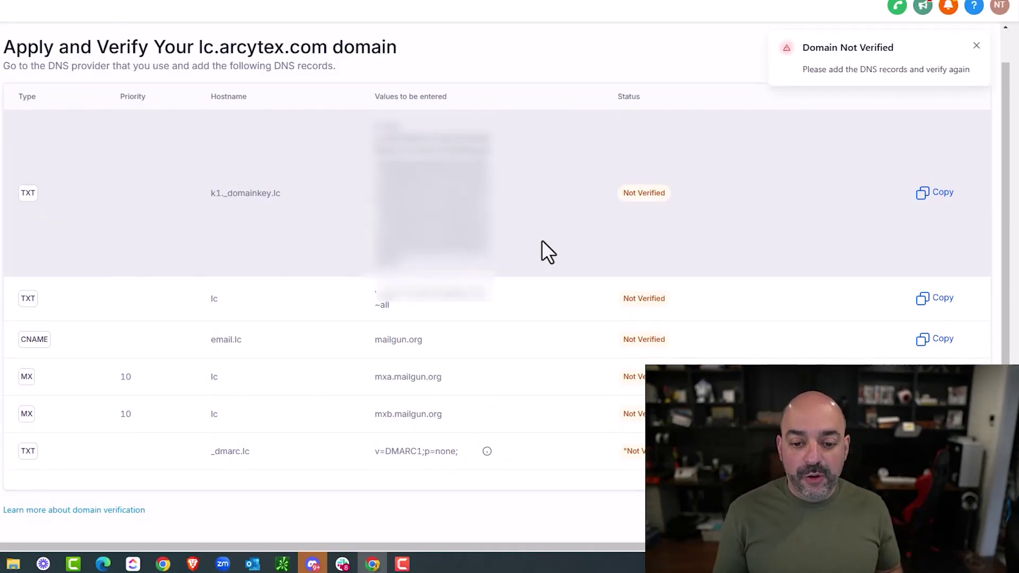
{"action": "scroll", "coordinate": [512, 238], "scroll_direction": "up", "scroll_amount": 1}
{"action": "scroll", "coordinate": [519, 250], "scroll_direction": "down", "scroll_amount": 1}
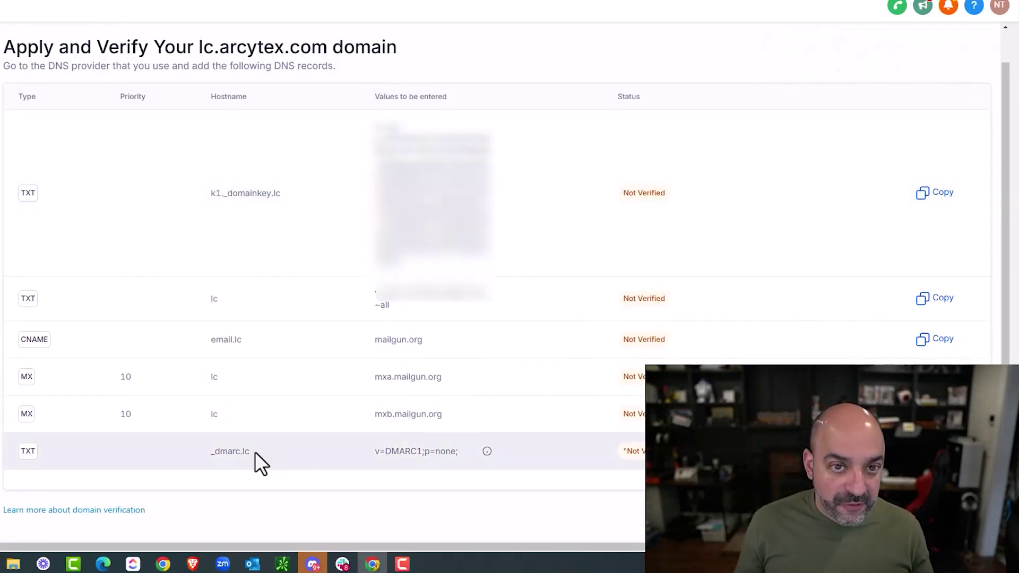
{"action": "left_click_drag", "start_coordinate": [255, 451], "coordinate": [227, 452]}
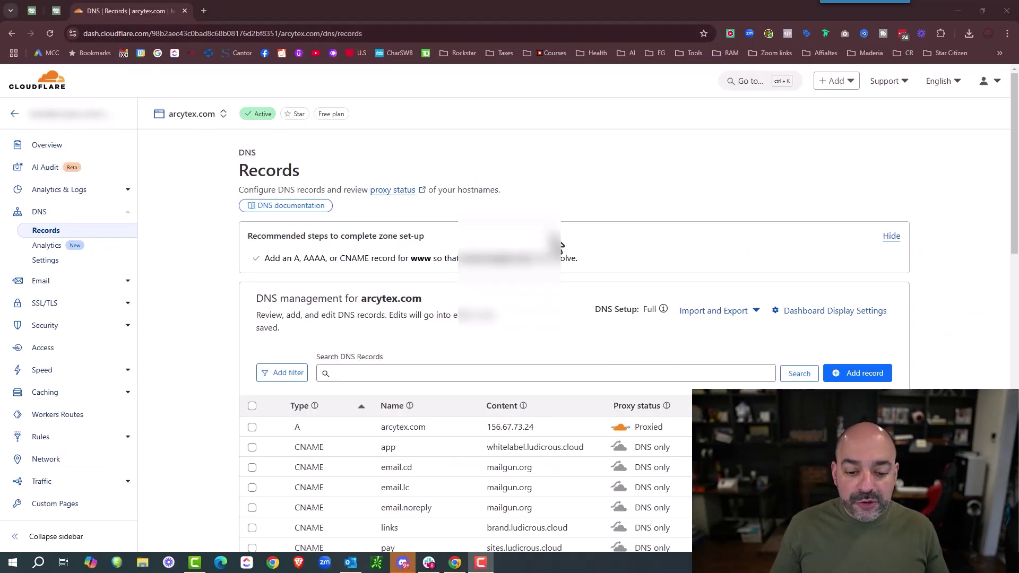
{"action": "scroll", "coordinate": [552, 297], "scroll_direction": "down", "scroll_amount": 5}
- Create a new Cloudflare TXT record for arcytex.com named _dmarc.lc
{"action": "scroll", "coordinate": [429, 390], "scroll_direction": "down", "scroll_amount": 4}
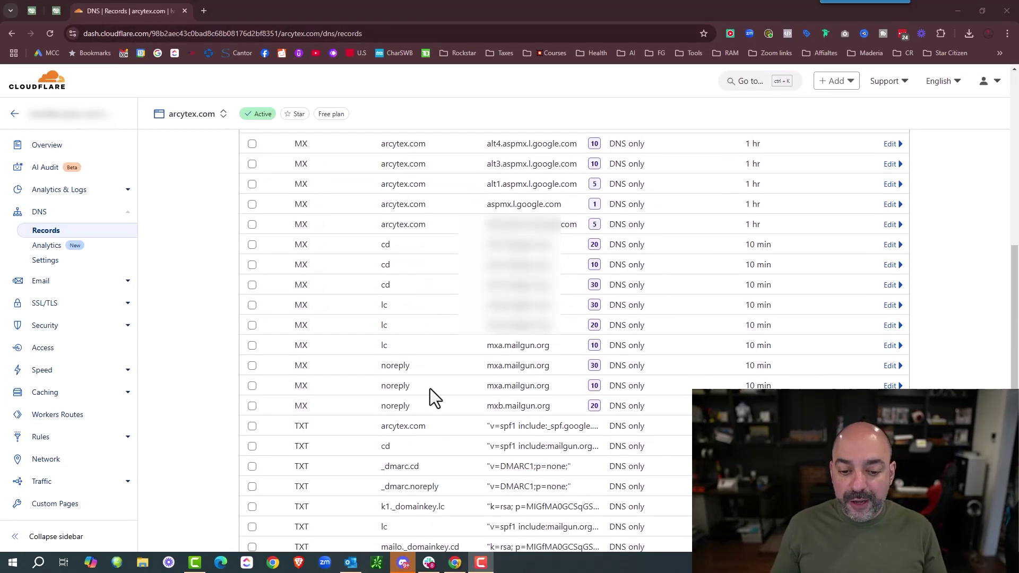
{"action": "scroll", "coordinate": [701, 338], "scroll_direction": "up", "scroll_amount": 10}
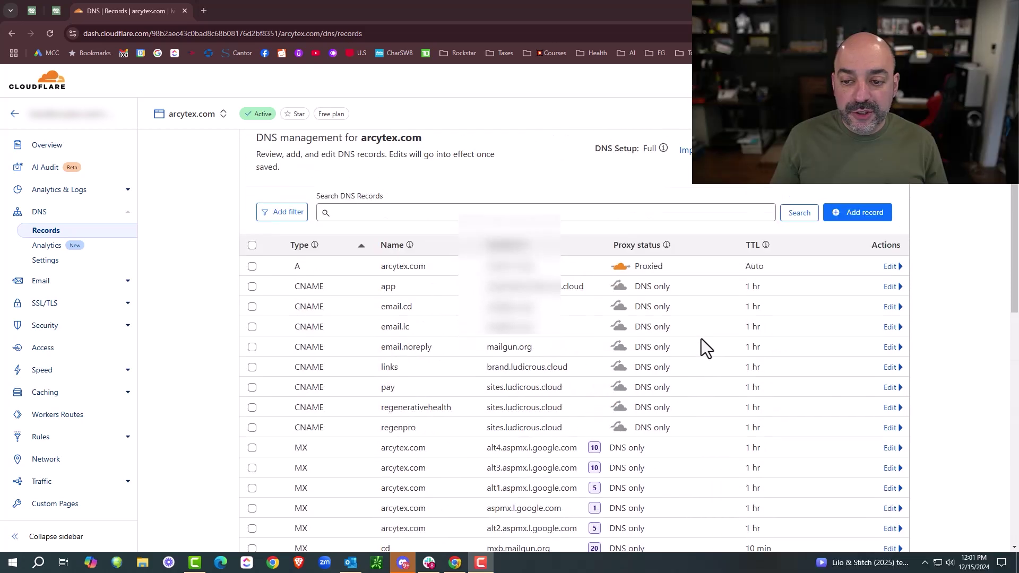
{"action": "left_click", "coordinate": [865, 374]}
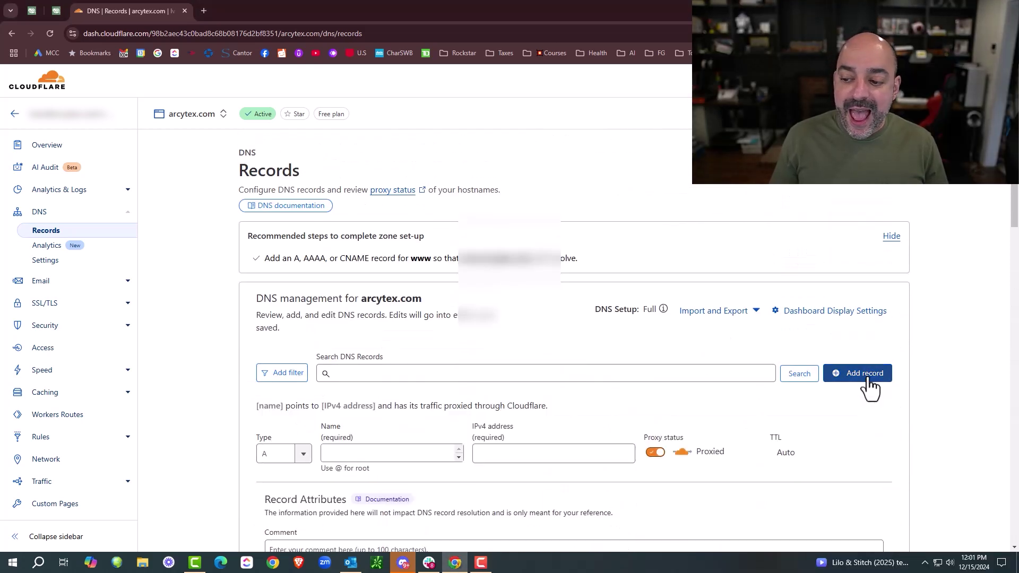
{"action": "scroll", "coordinate": [690, 345], "scroll_direction": "down", "scroll_amount": 3}
{"action": "left_click", "coordinate": [304, 294]}
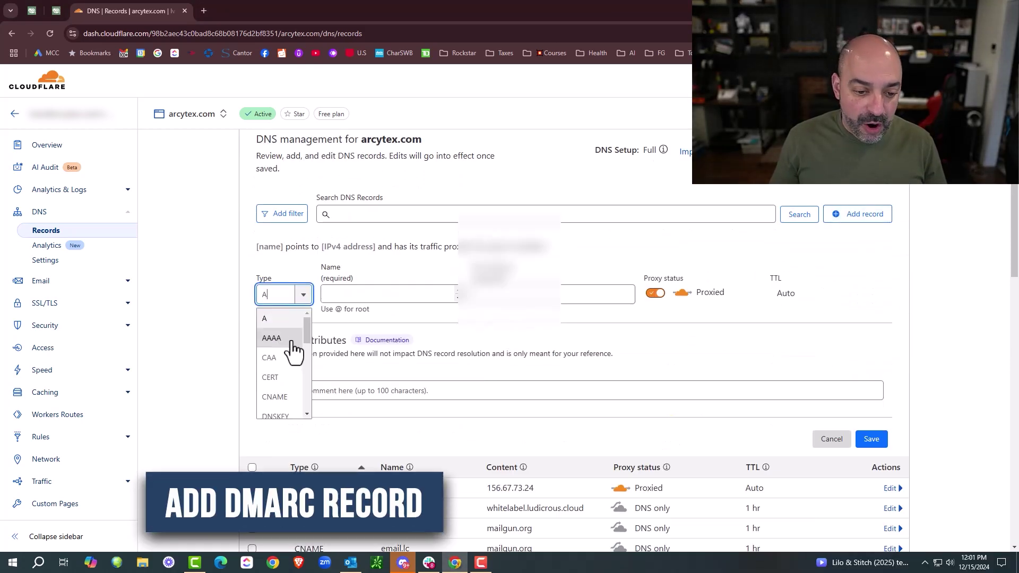
{"action": "scroll", "coordinate": [291, 361], "scroll_direction": "down", "scroll_amount": 5}
{"action": "scroll", "coordinate": [287, 369], "scroll_direction": "down", "scroll_amount": 3}
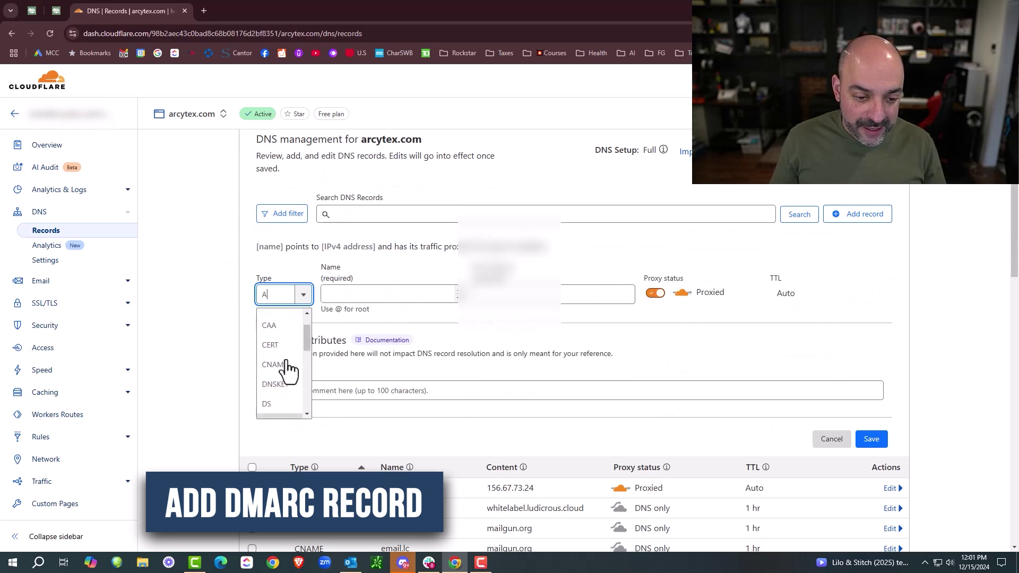
{"action": "left_click", "coordinate": [273, 398]}
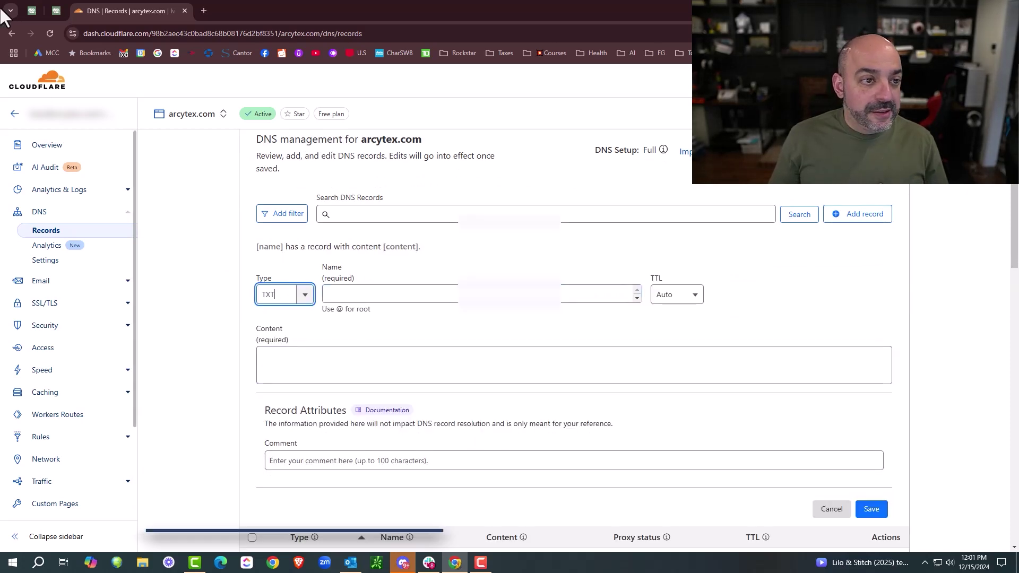
{"action": "left_click", "coordinate": [462, 295]}
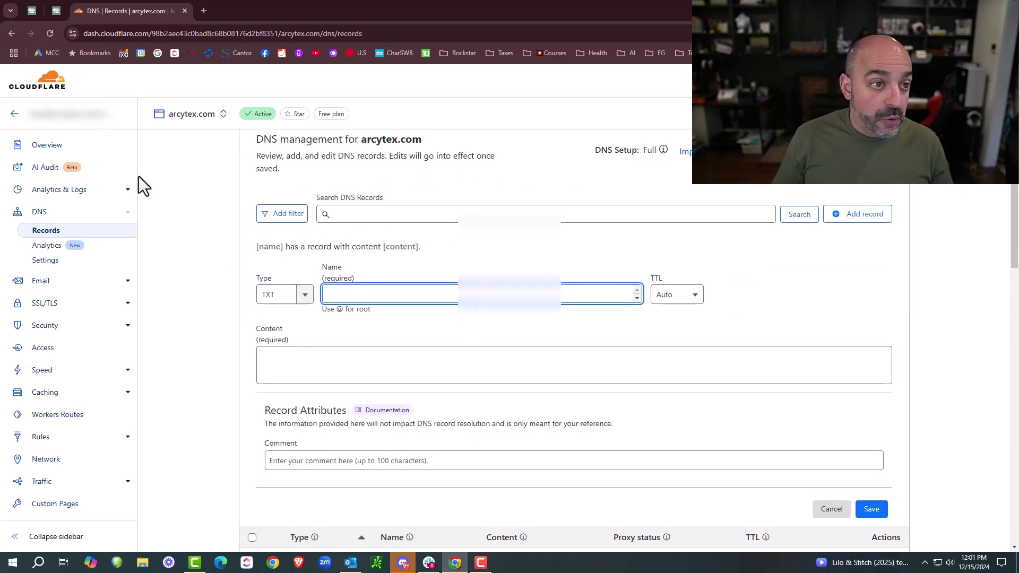
{"action": "left_click", "coordinate": [33, 11]}
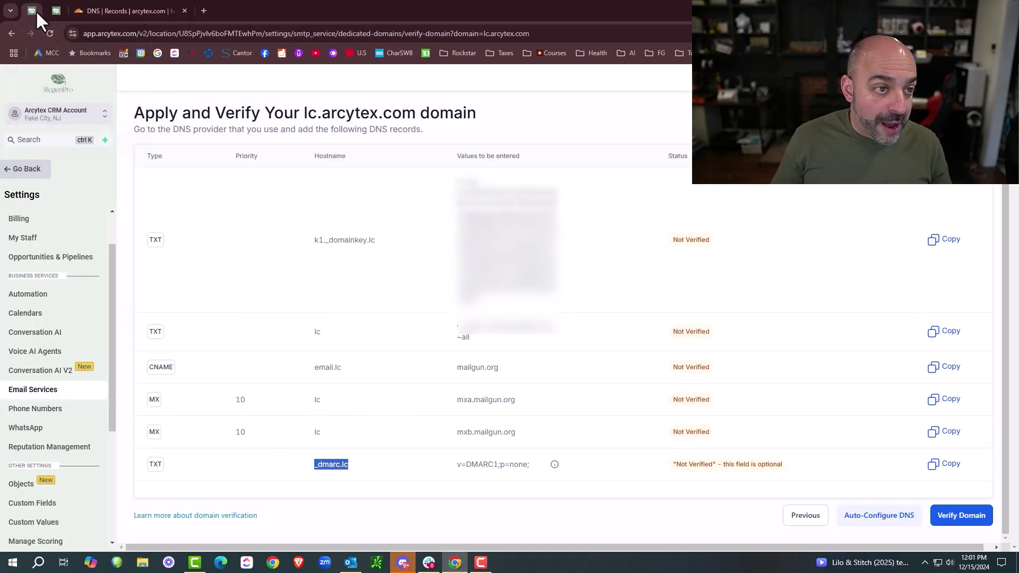
{"action": "right_click", "coordinate": [336, 470]}
{"action": "left_click", "coordinate": [381, 350]}
{"action": "left_click", "coordinate": [150, 12]}
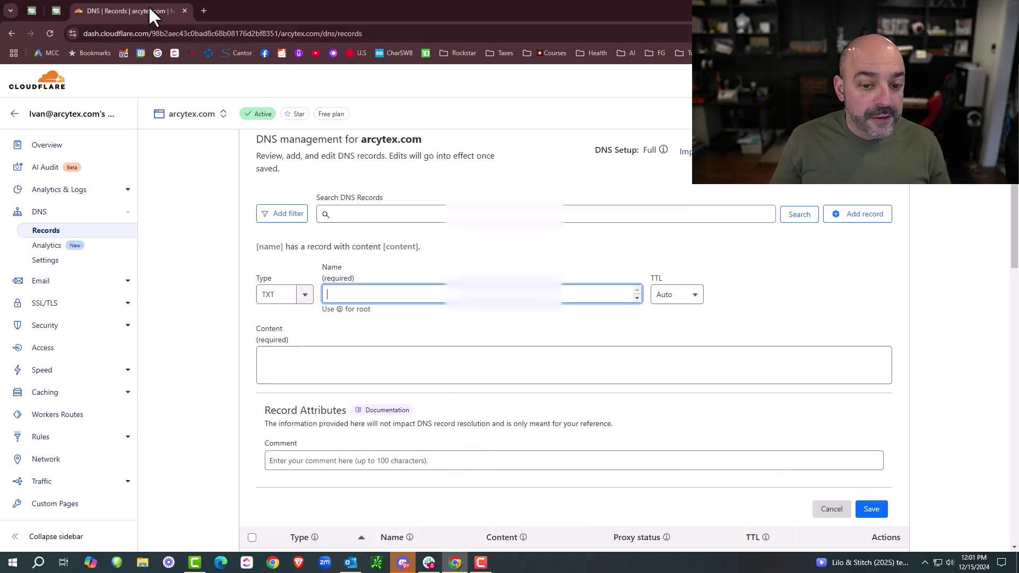
{"action": "key", "text": "ctrl+v"}
- Fill the TXT record's content with v=DMARC1;p=none; and save it
{"action": "left_click", "coordinate": [31, 12]}
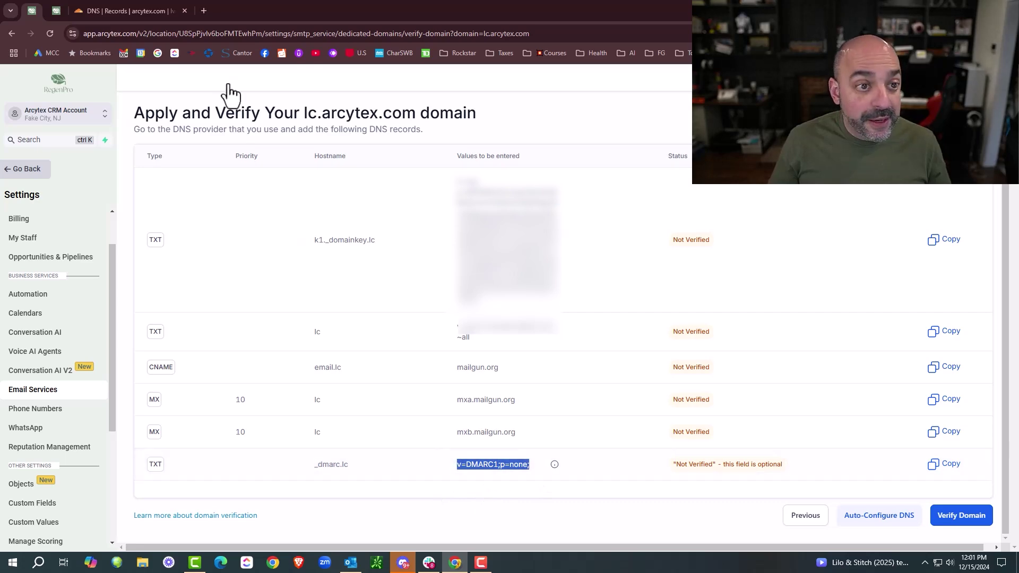
{"action": "left_click", "coordinate": [127, 11]}
{"action": "left_click", "coordinate": [373, 365]}
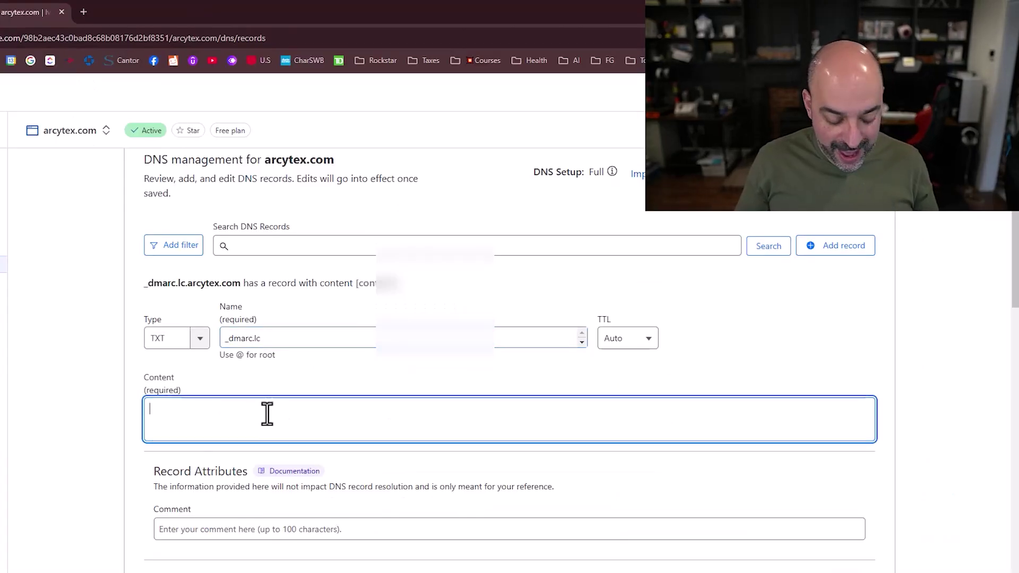
{"action": "key", "text": "ctrl+v"}
{"action": "scroll", "coordinate": [495, 459], "scroll_direction": "down", "scroll_amount": 3}
{"action": "left_click", "coordinate": [851, 402]}
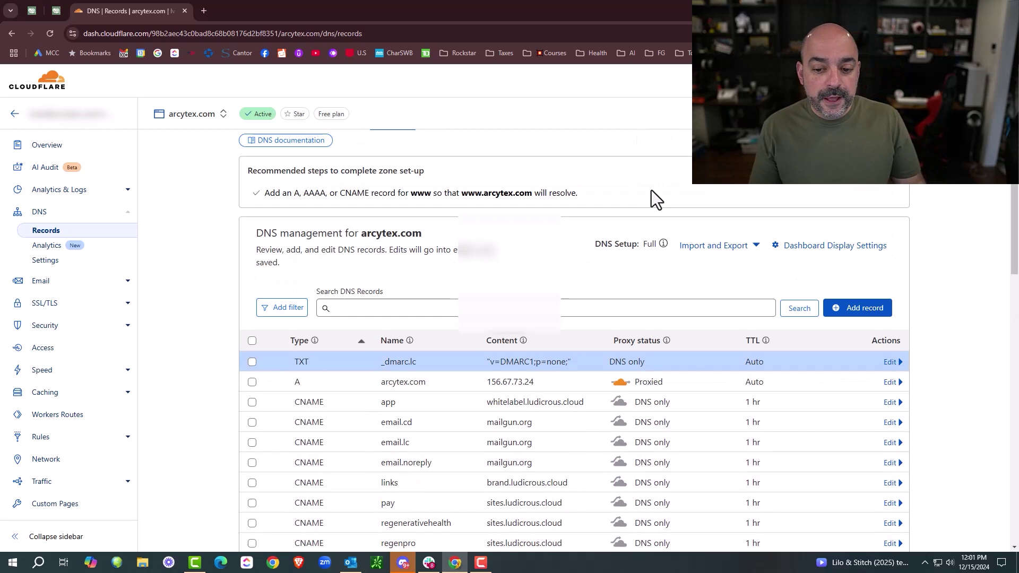
{"action": "scroll", "coordinate": [652, 197], "scroll_direction": "down", "scroll_amount": 4}
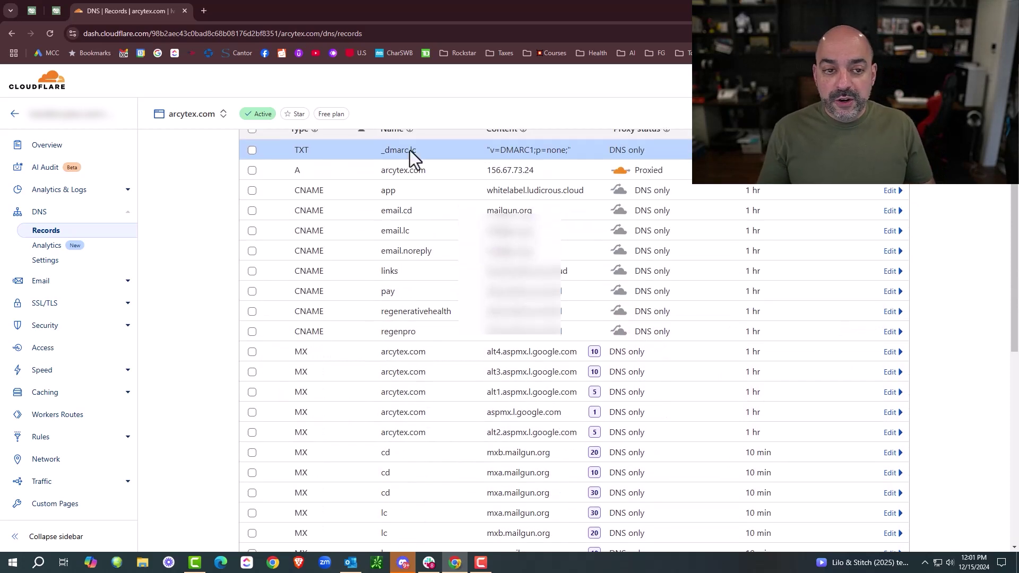
{"action": "left_click", "coordinate": [35, 12]}
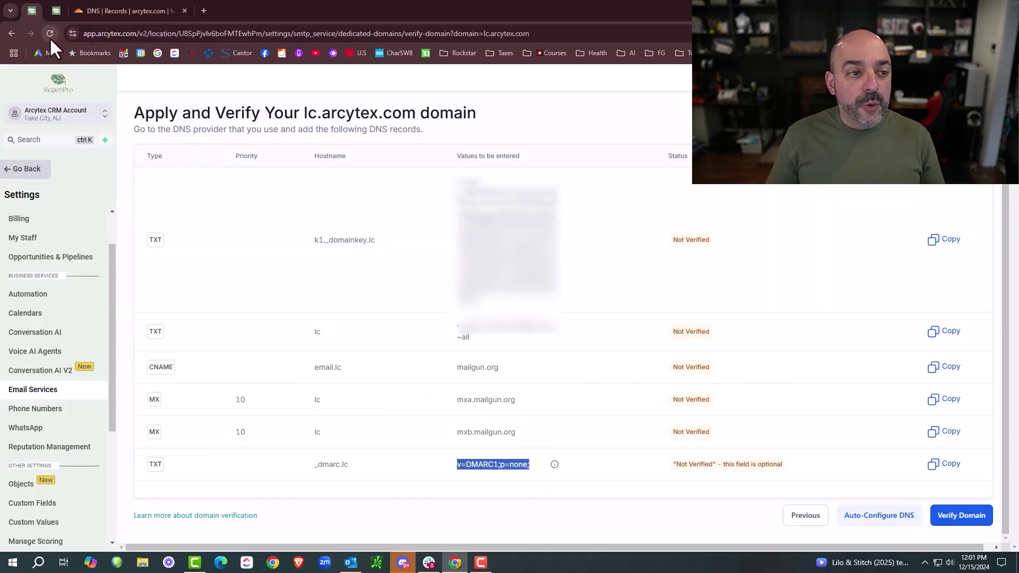
- Re-verify lc.arcytex.com and set its header to send as Arcytex CRM from the support e-mail address
{"action": "left_click", "coordinate": [50, 35]}
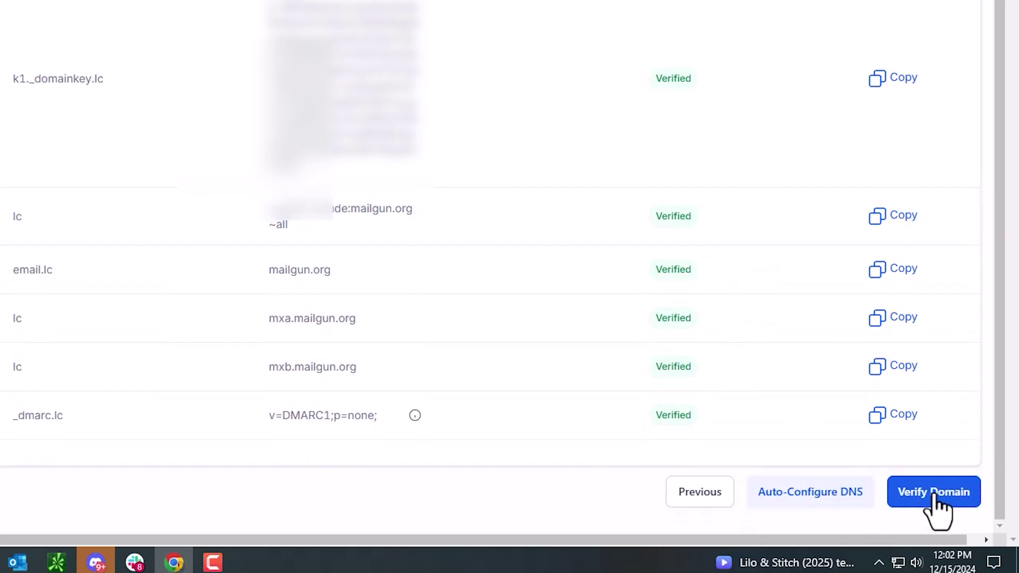
{"action": "left_click", "coordinate": [947, 496]}
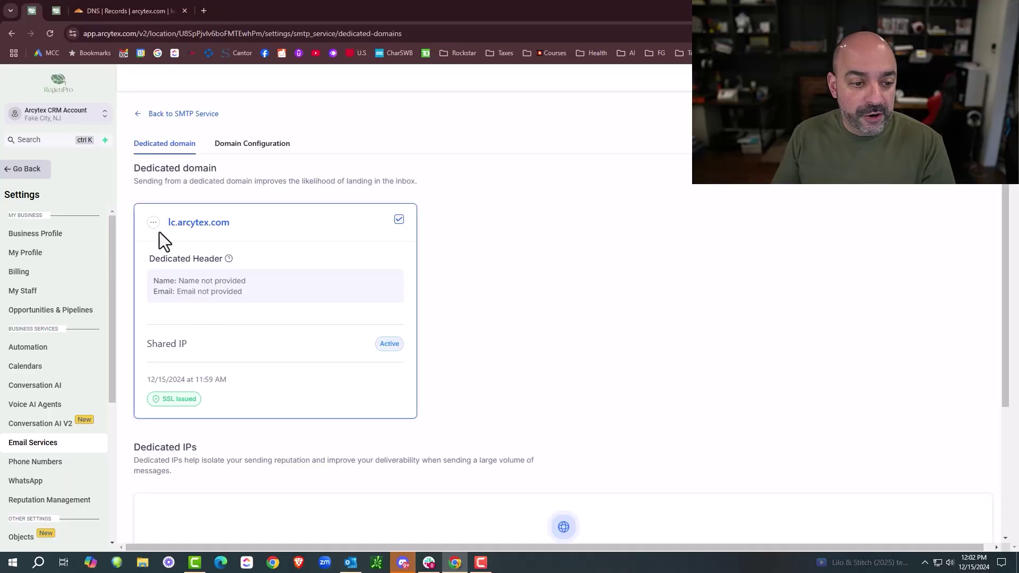
{"action": "left_click", "coordinate": [153, 222]}
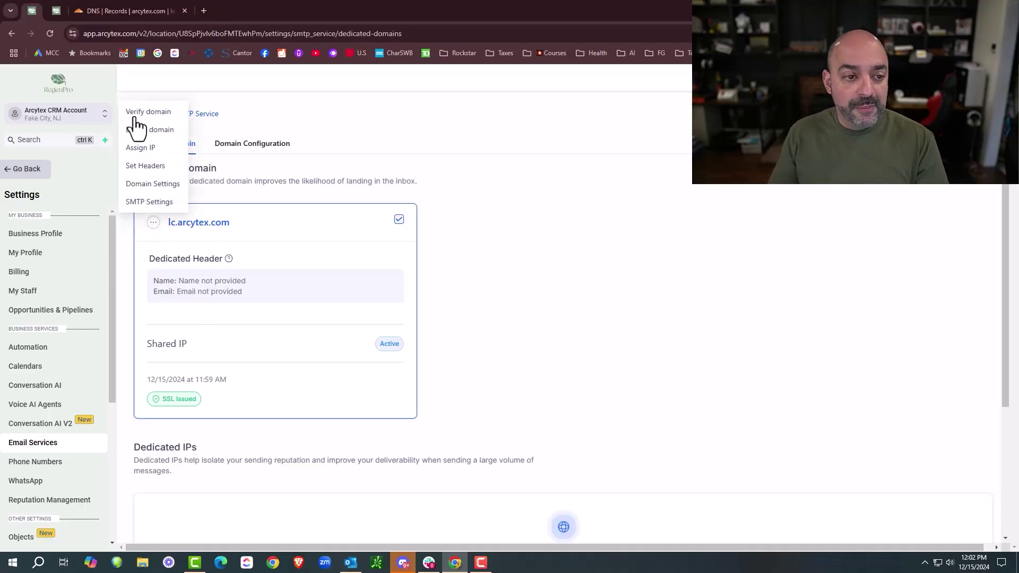
{"action": "left_click", "coordinate": [151, 166]}
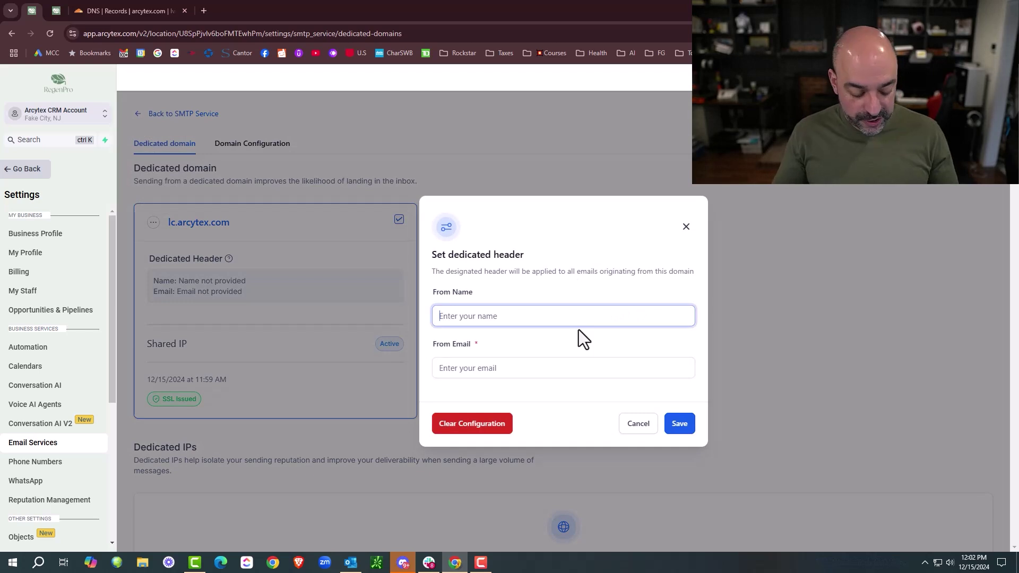
{"action": "type", "text": "Arcytex C"}
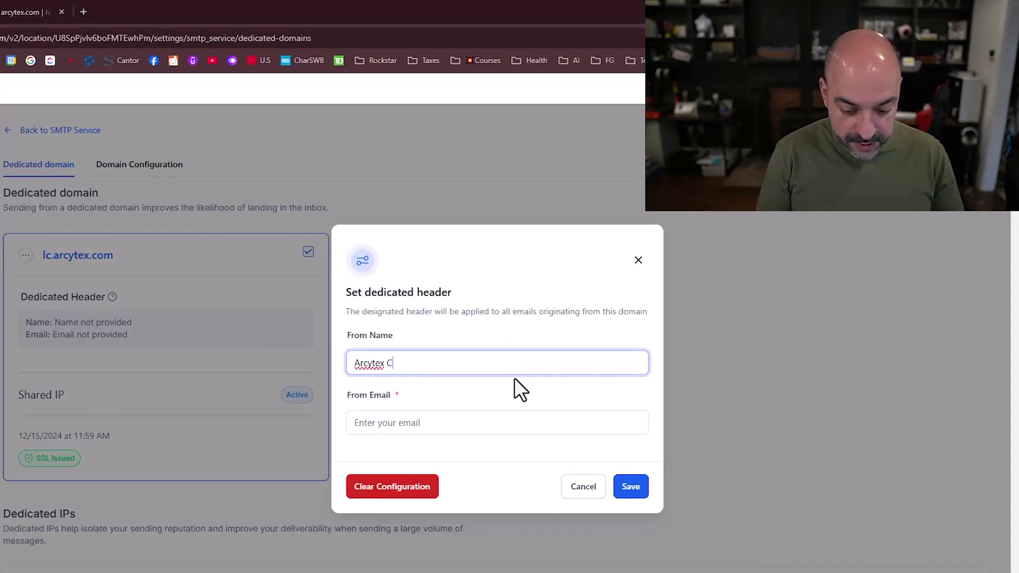
{"action": "type", "text": "RM"}
{"action": "left_click", "coordinate": [484, 432]}
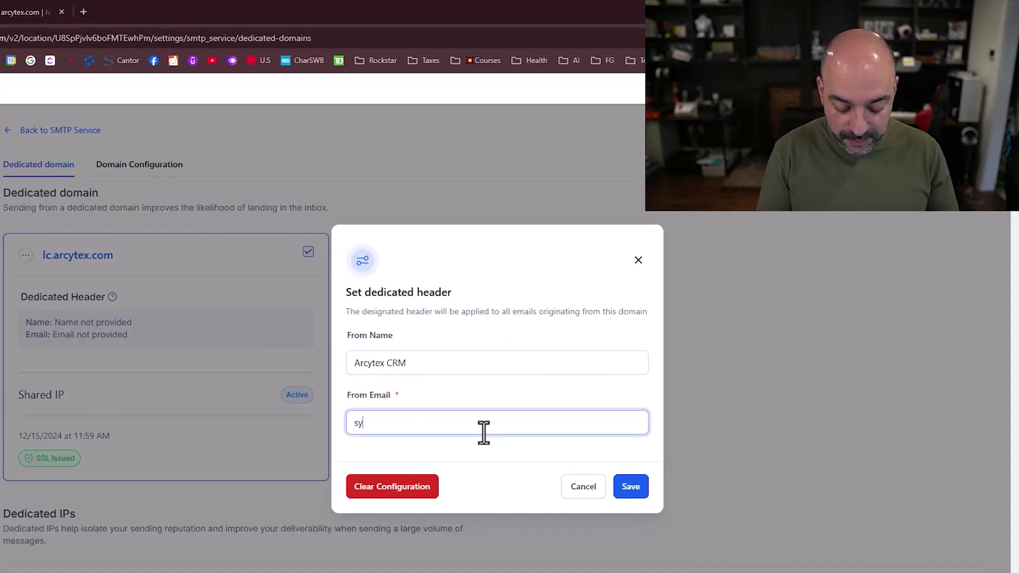
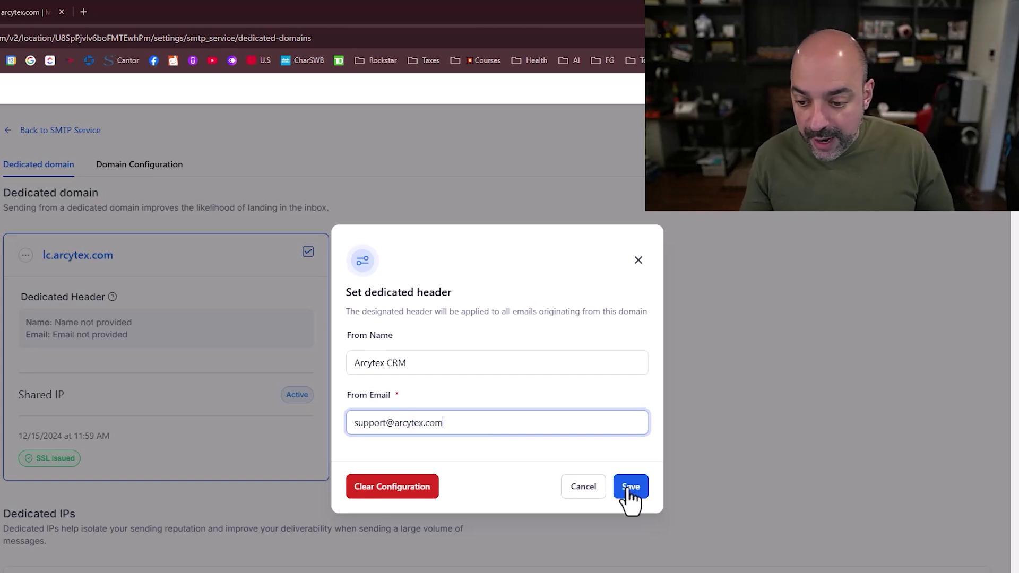
{"action": "left_click", "coordinate": [629, 488]}
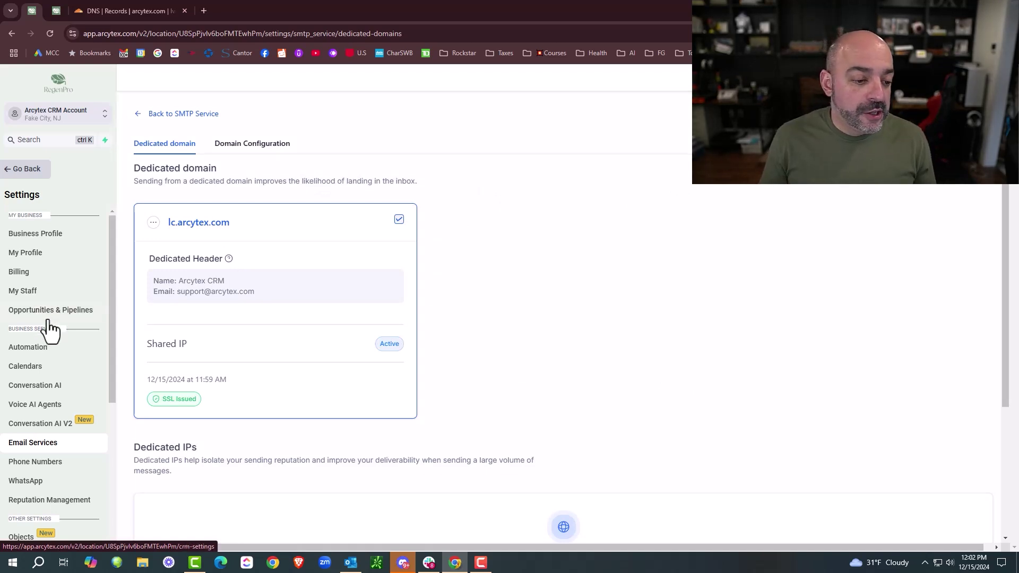
{"action": "scroll", "coordinate": [37, 313], "scroll_direction": "down", "scroll_amount": 3}
- Leave the current page for the main menu and open the sub-account's Domains settings
{"action": "scroll", "coordinate": [38, 230], "scroll_direction": "up", "scroll_amount": 3}
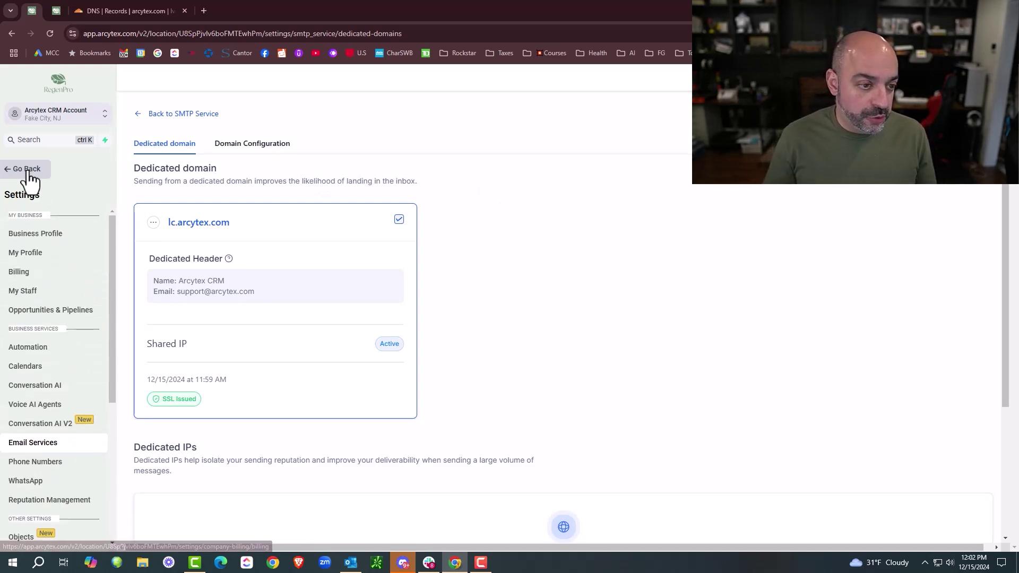
{"action": "left_click", "coordinate": [27, 170]}
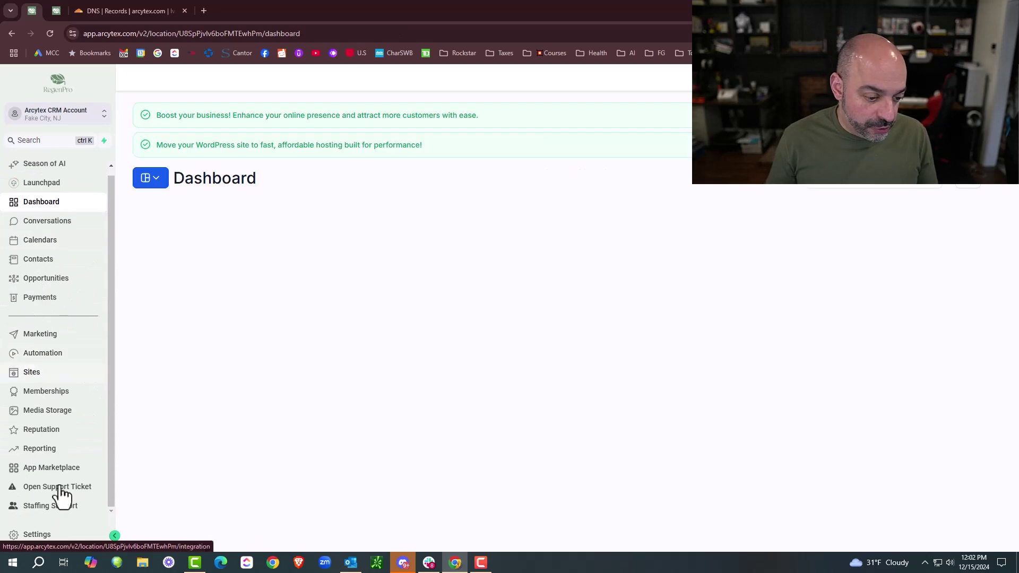
{"action": "left_click", "coordinate": [48, 534]}
{"action": "scroll", "coordinate": [62, 245], "scroll_direction": "down", "scroll_amount": 4}
{"action": "left_click", "coordinate": [47, 402]}
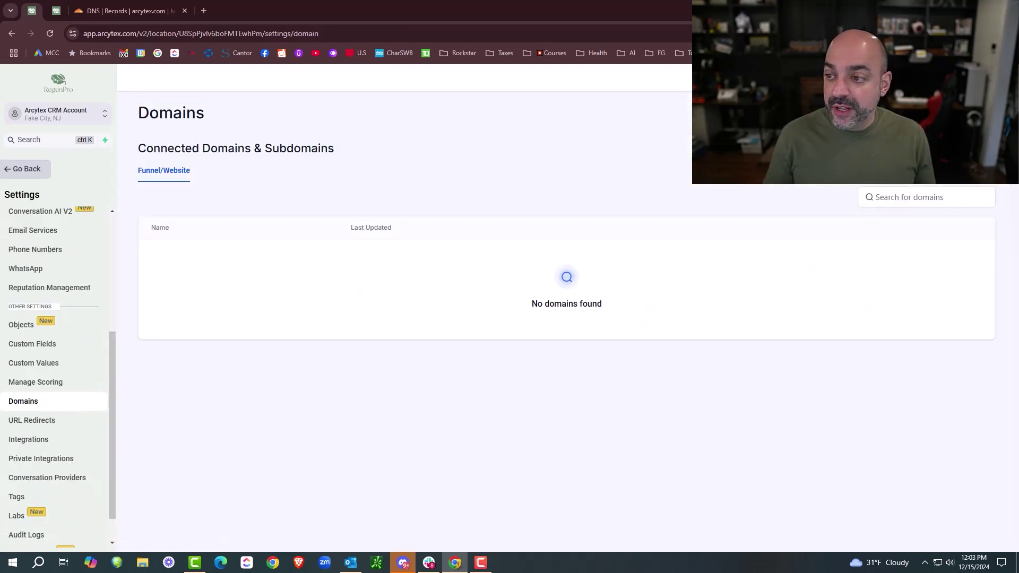
- Connect the domain crm.arcytex.com and finish without linking any funnel
{"action": "left_click", "coordinate": [959, 149]}
{"action": "left_click", "coordinate": [461, 182]}
{"action": "type", "text": "c"}
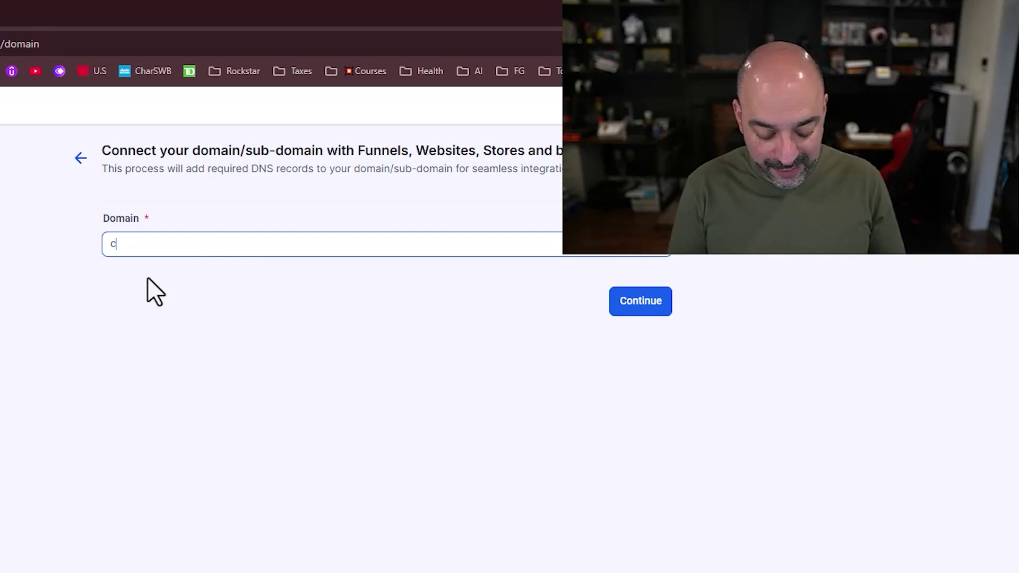
{"action": "type", "text": "rm.arcyte"}
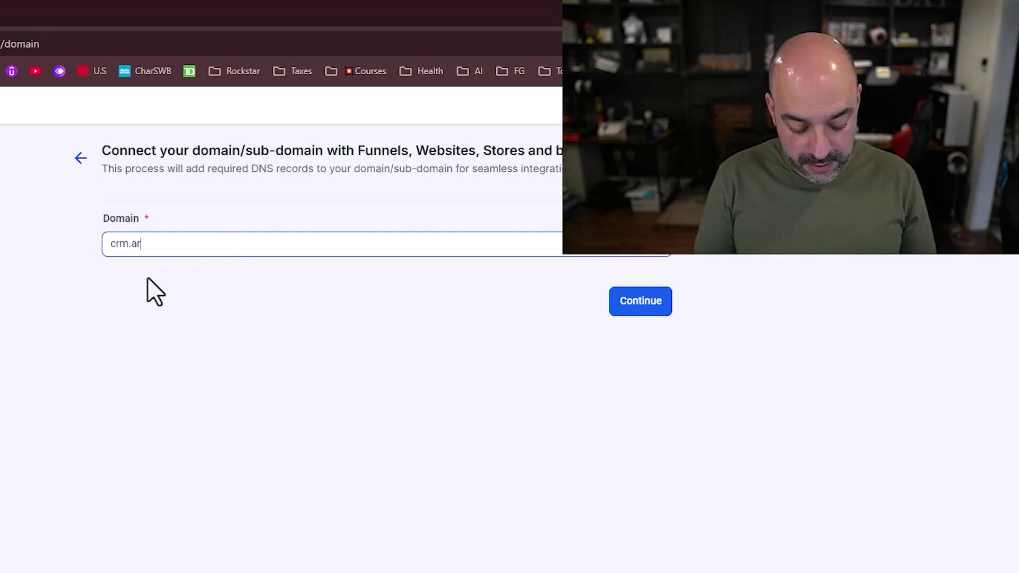
{"action": "type", "text": "x.com"}
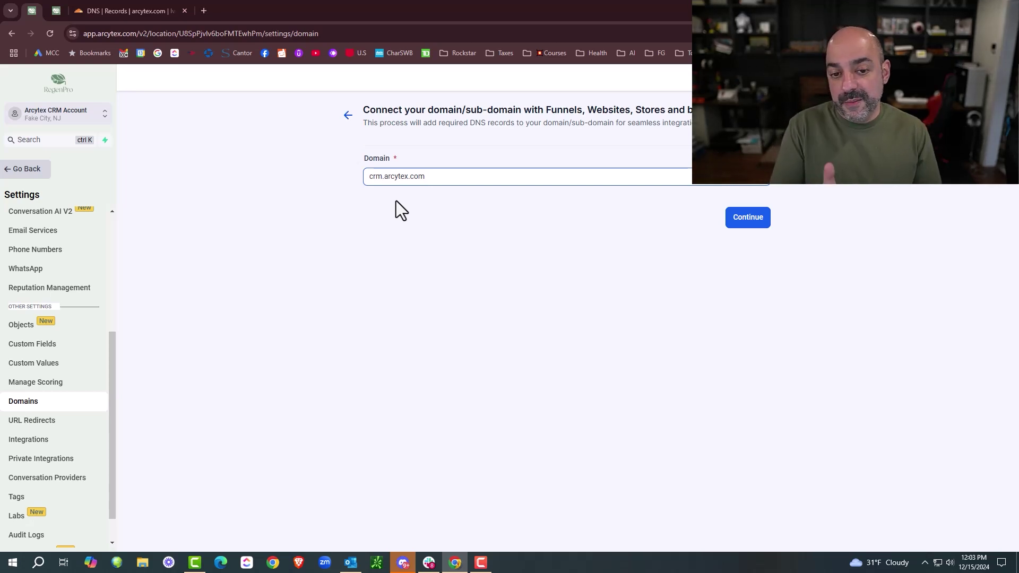
{"action": "left_click", "coordinate": [745, 222]}
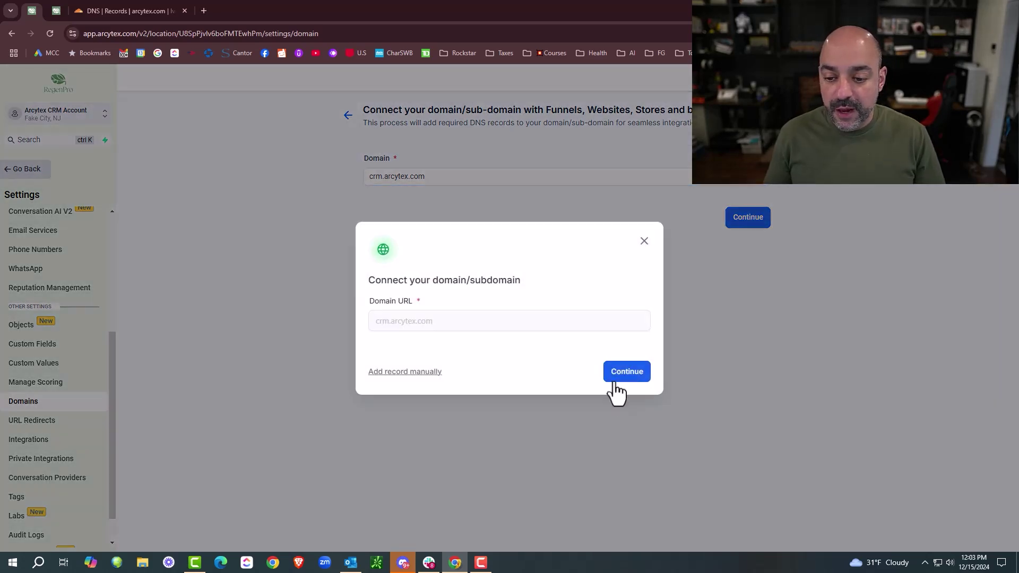
{"action": "left_click", "coordinate": [617, 383]}
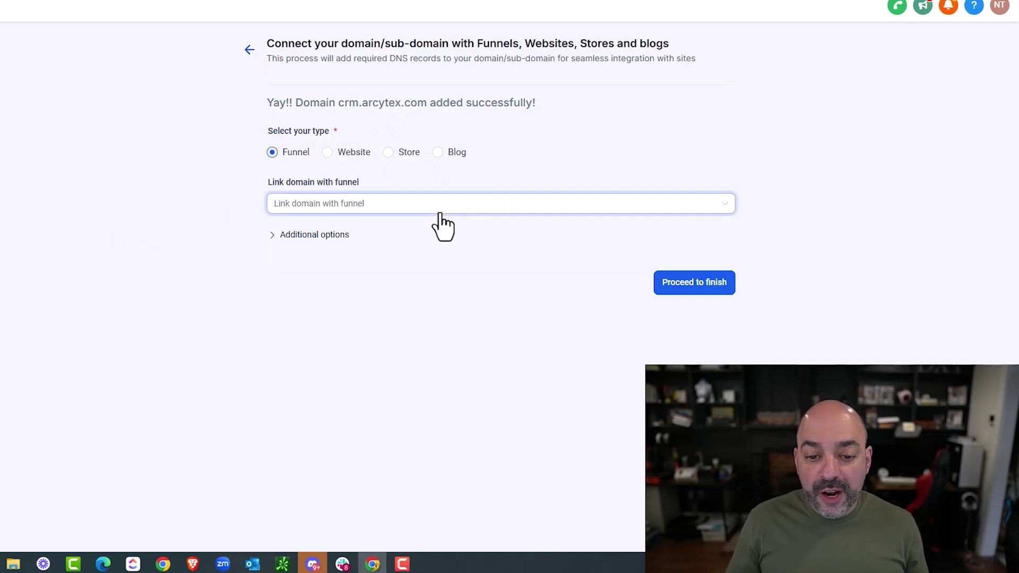
{"action": "left_click", "coordinate": [481, 204]}
{"action": "left_click", "coordinate": [537, 175]}
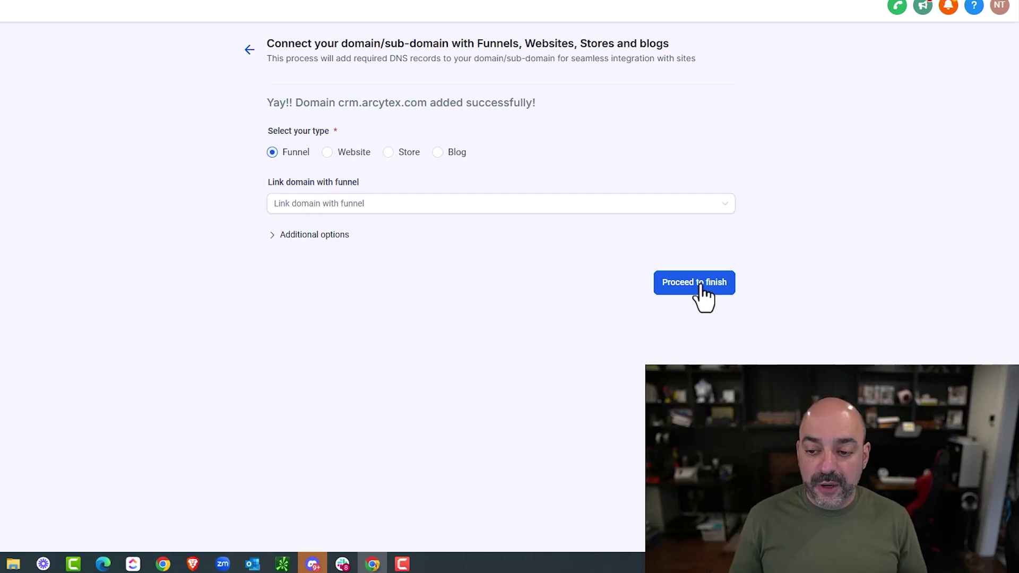
{"action": "left_click", "coordinate": [699, 289]}
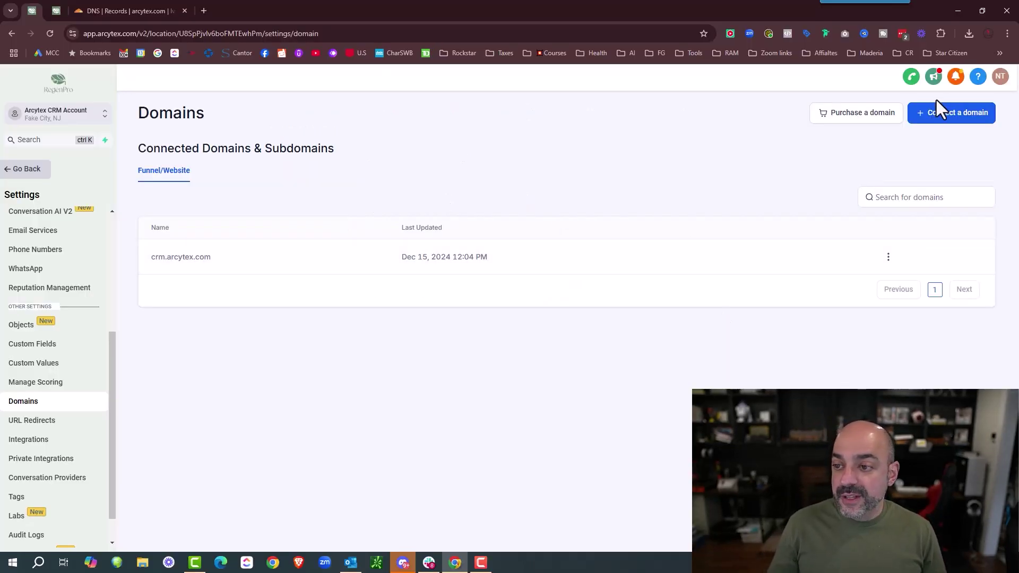
{"action": "scroll", "coordinate": [50, 410], "scroll_direction": "up", "scroll_amount": 2}
{"action": "scroll", "coordinate": [50, 412], "scroll_direction": "down", "scroll_amount": 4}
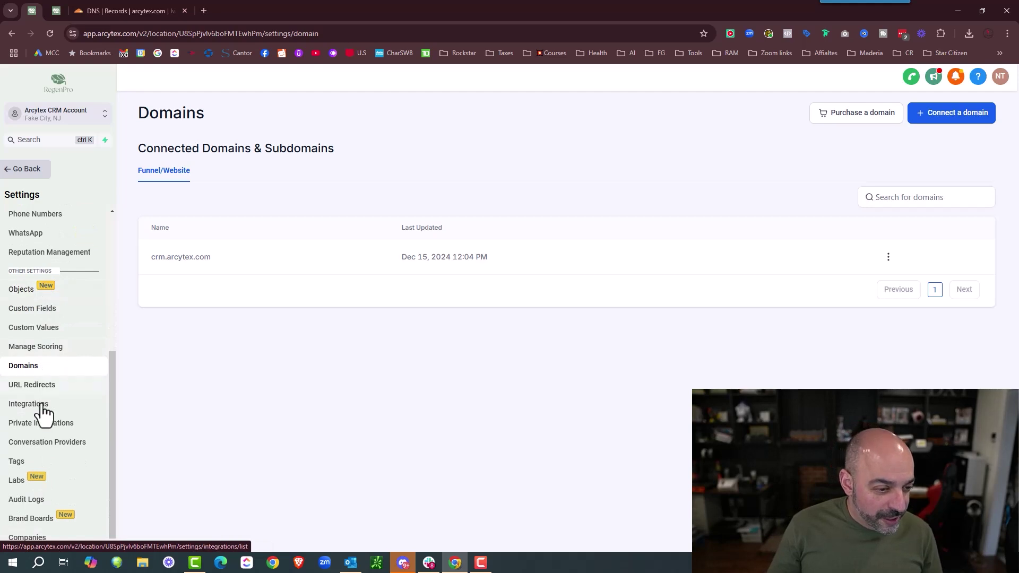
{"action": "scroll", "coordinate": [34, 526], "scroll_direction": "up", "scroll_amount": 2}
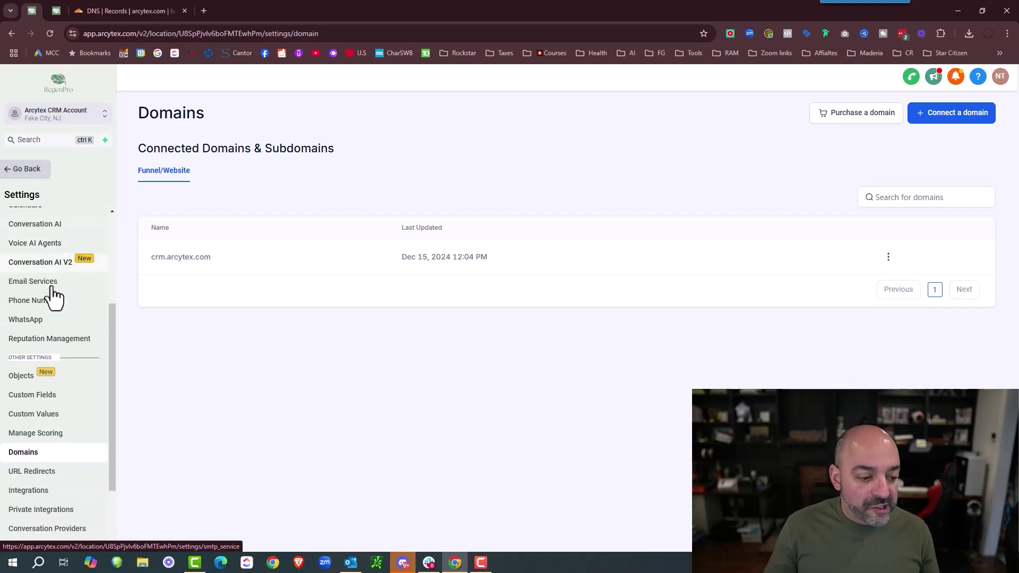
{"action": "scroll", "coordinate": [54, 295], "scroll_direction": "down", "scroll_amount": 2}
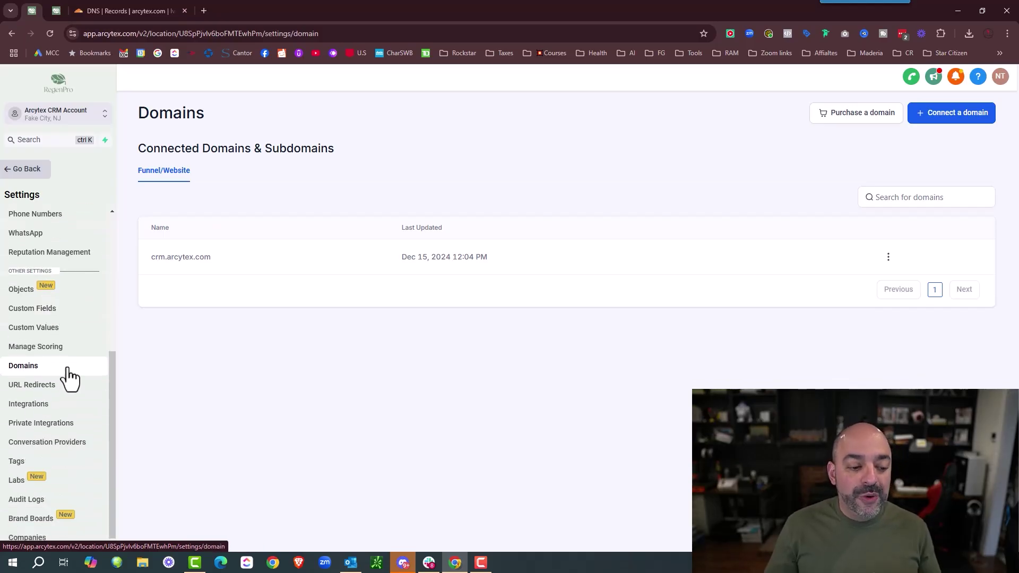